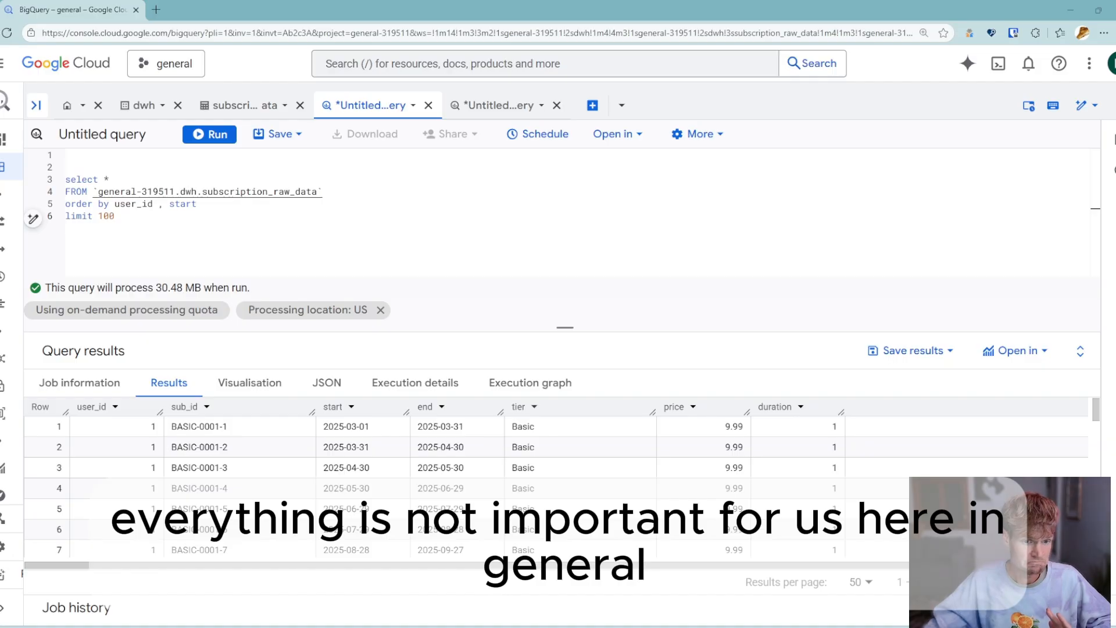
pyautogui.click(334, 428)
pyautogui.click(365, 446)
pyautogui.click(504, 424)
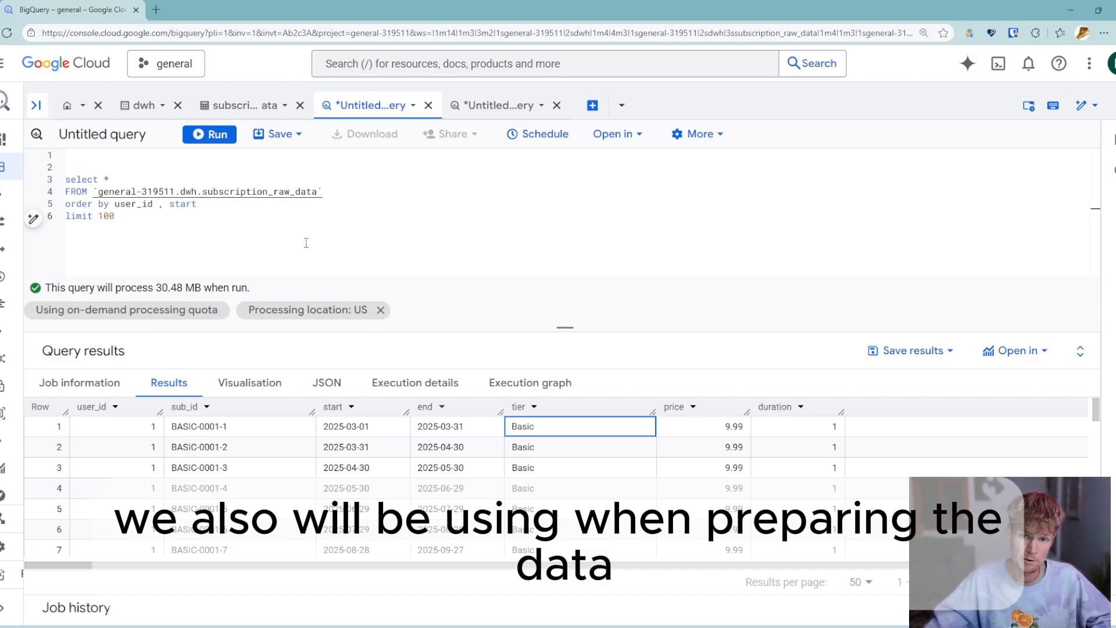
pyautogui.click(516, 248)
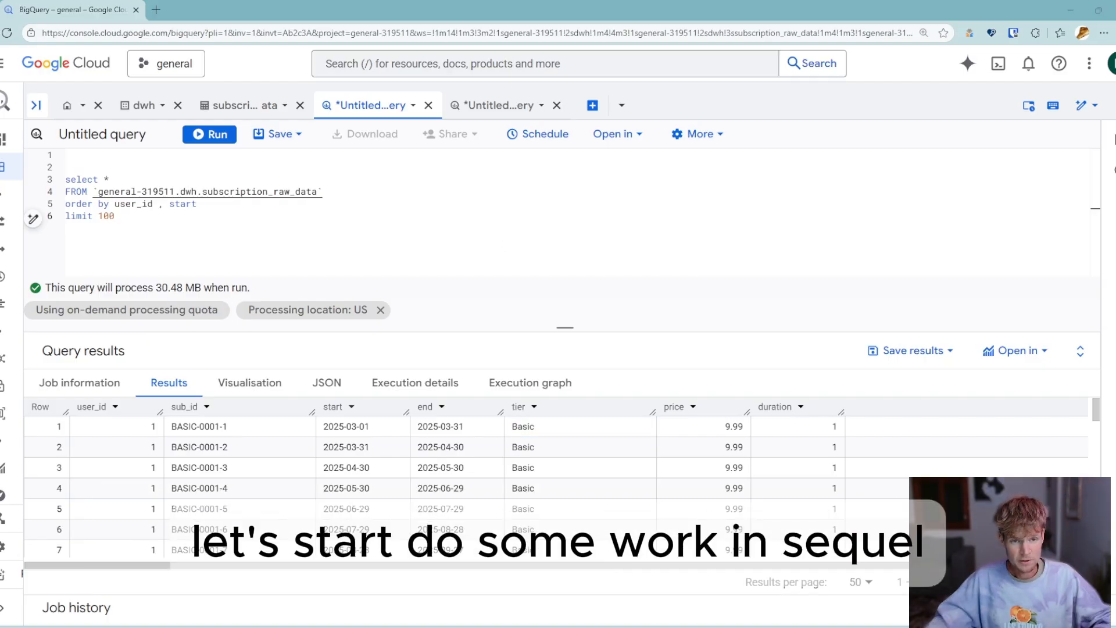
# - Insert a "with" line and the CTE name "base" above the existing select statement
pyautogui.click(116, 158)
pyautogui.press('Return')
pyautogui.press('Return')
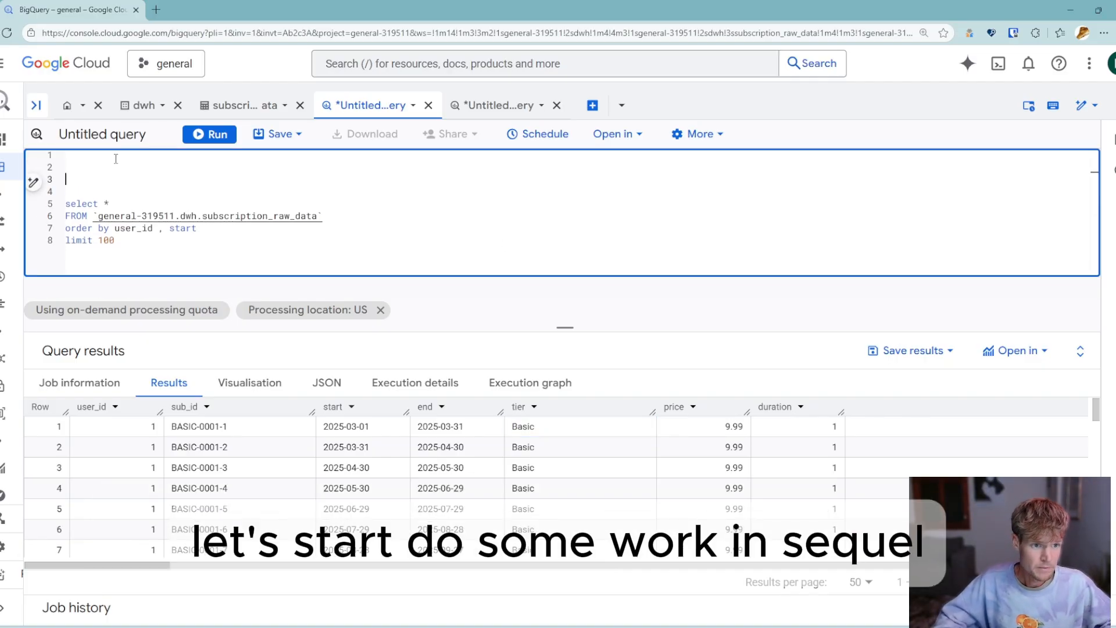
pyautogui.press('Up')
pyautogui.write('with')
pyautogui.press('Escape')
pyautogui.press('Down')
pyautogui.press('Down')
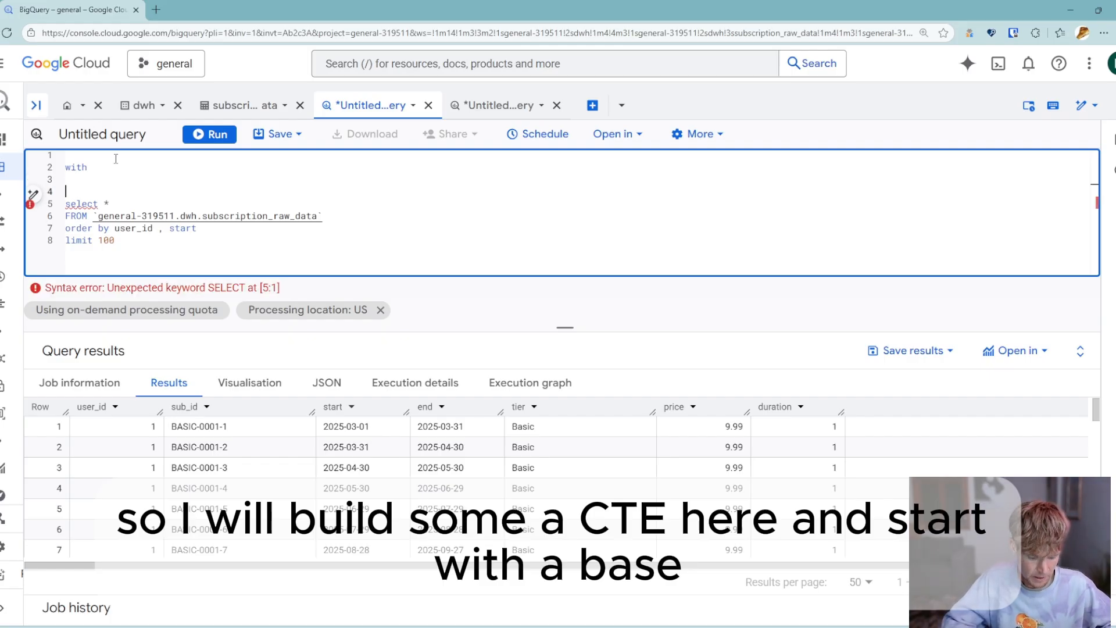
pyautogui.write('base')
pyautogui.press('Down')
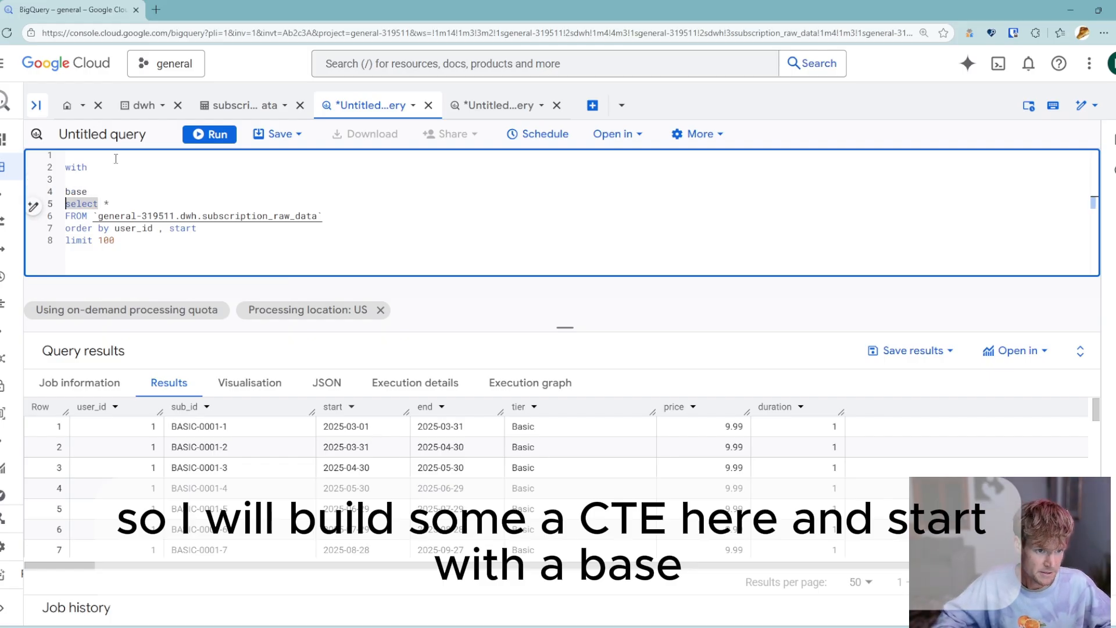
# - Replace the asterisk in the select clause with "user_id,"
pyautogui.press('End')
pyautogui.press('BackSpace')
pyautogui.press('BackSpace')
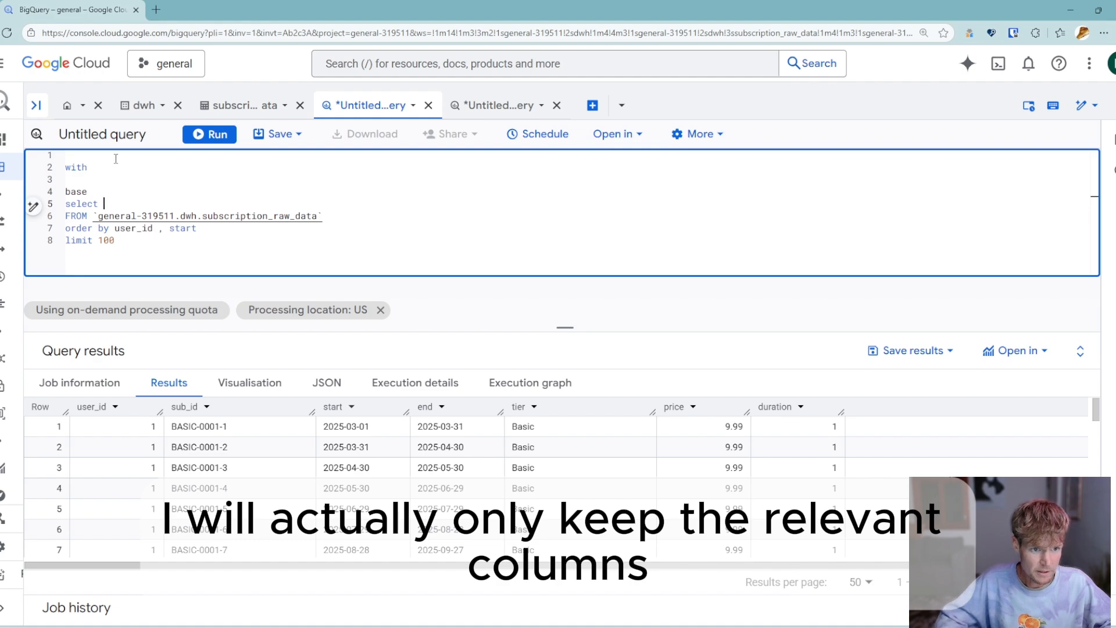
pyautogui.write('user')
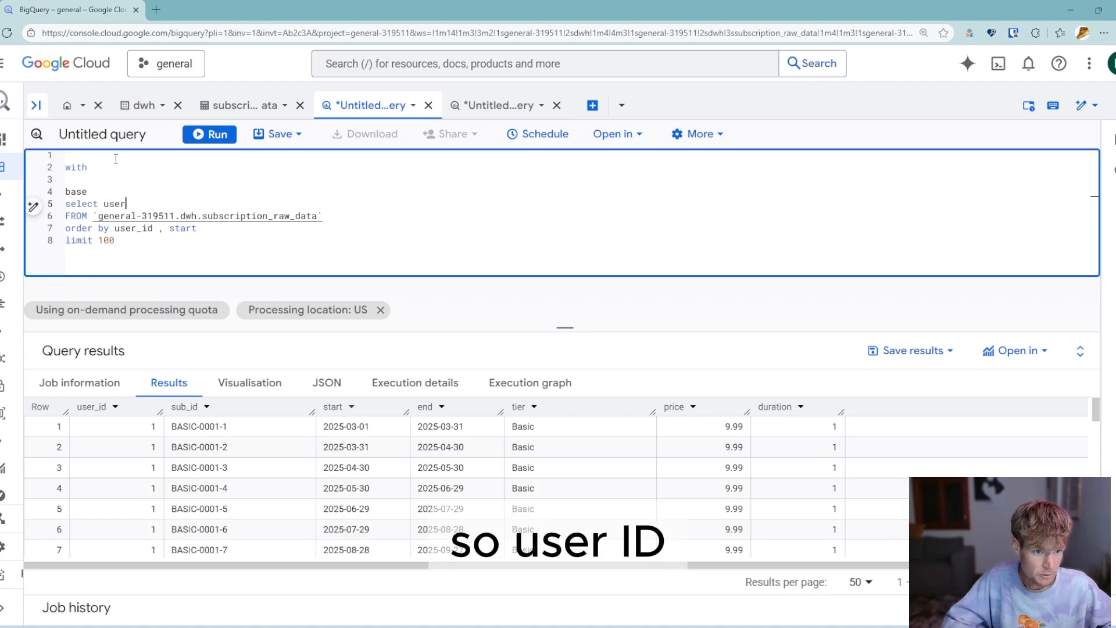
pyautogui.write('_id,')
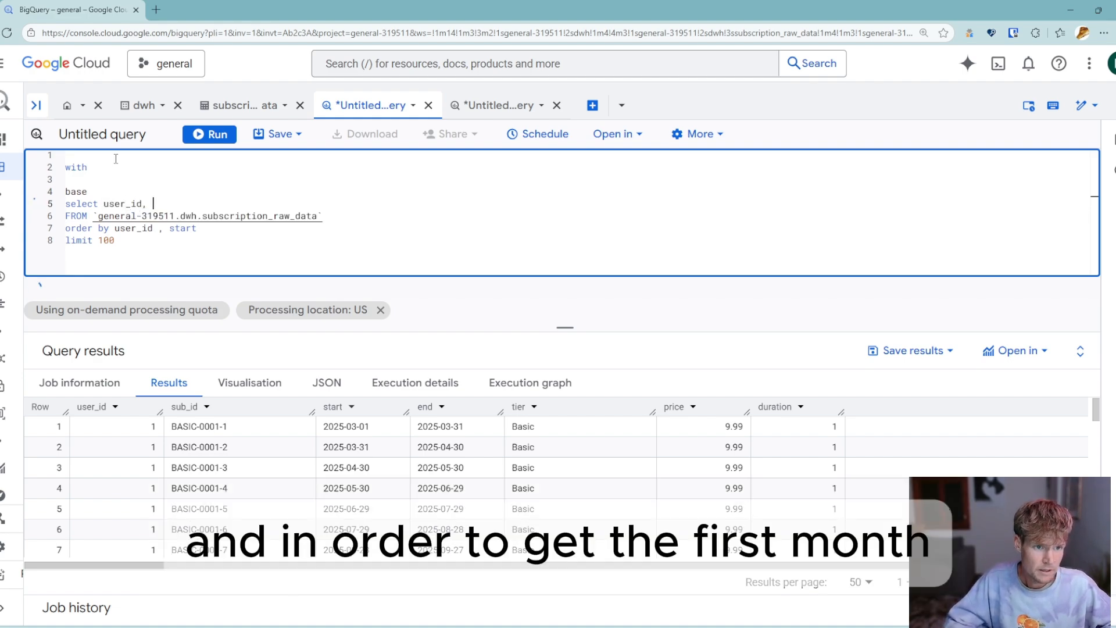
# - Add the column "min(start) over (partition by user_id) as cohort_month" on a new line below user_id
pyautogui.press('Return')
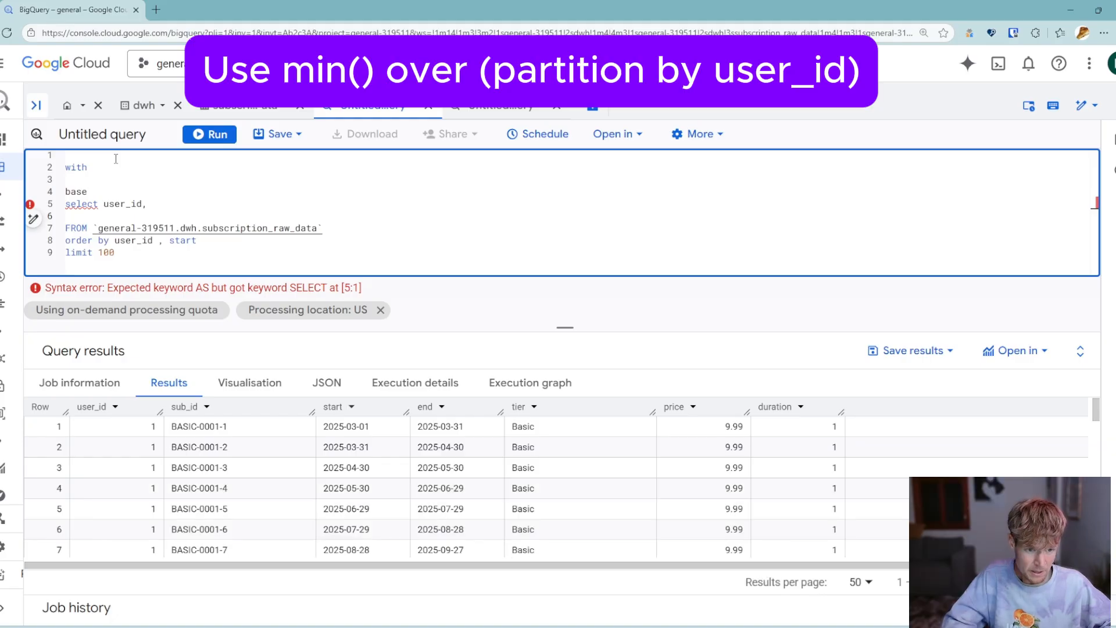
pyautogui.write('min(st')
pyautogui.write('art) ove')
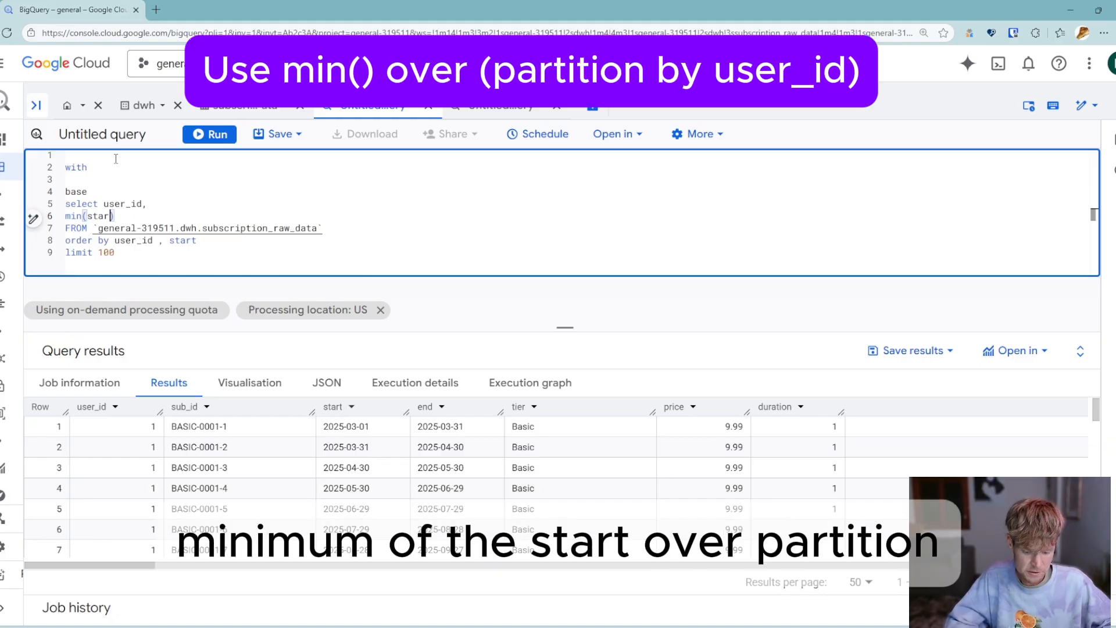
pyautogui.write('r (partit')
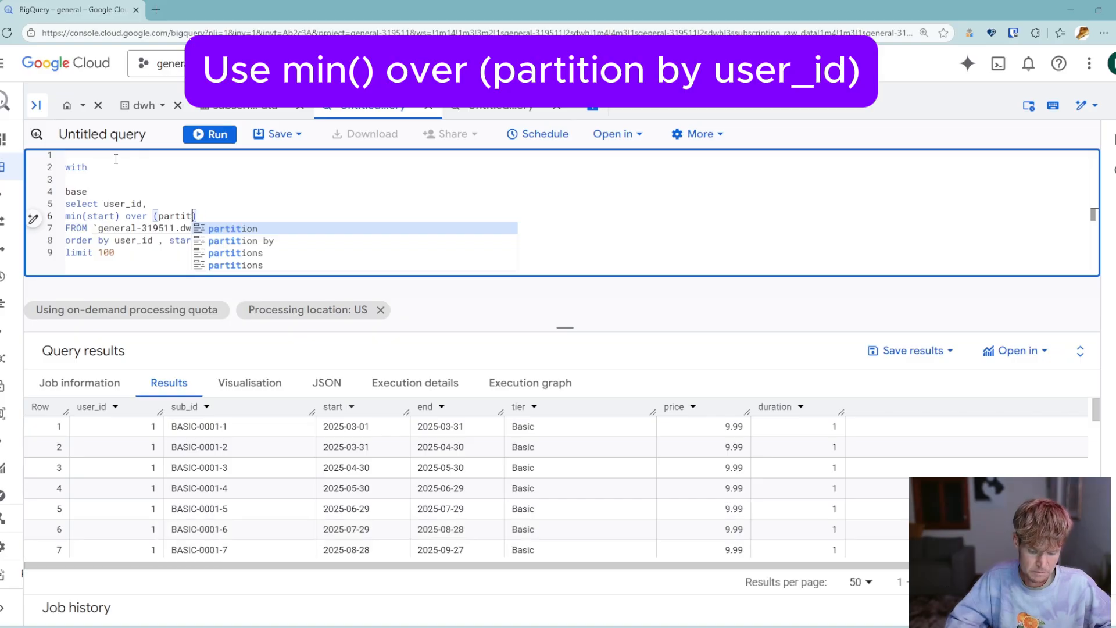
pyautogui.write('ion by ')
pyautogui.write('user_id)')
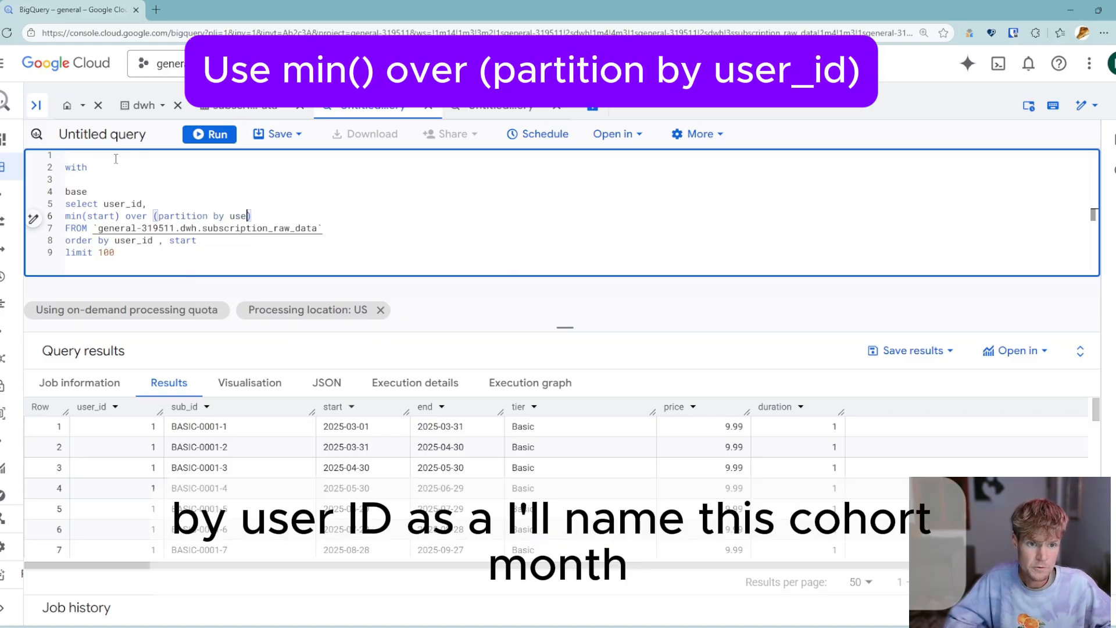
pyautogui.write(' as')
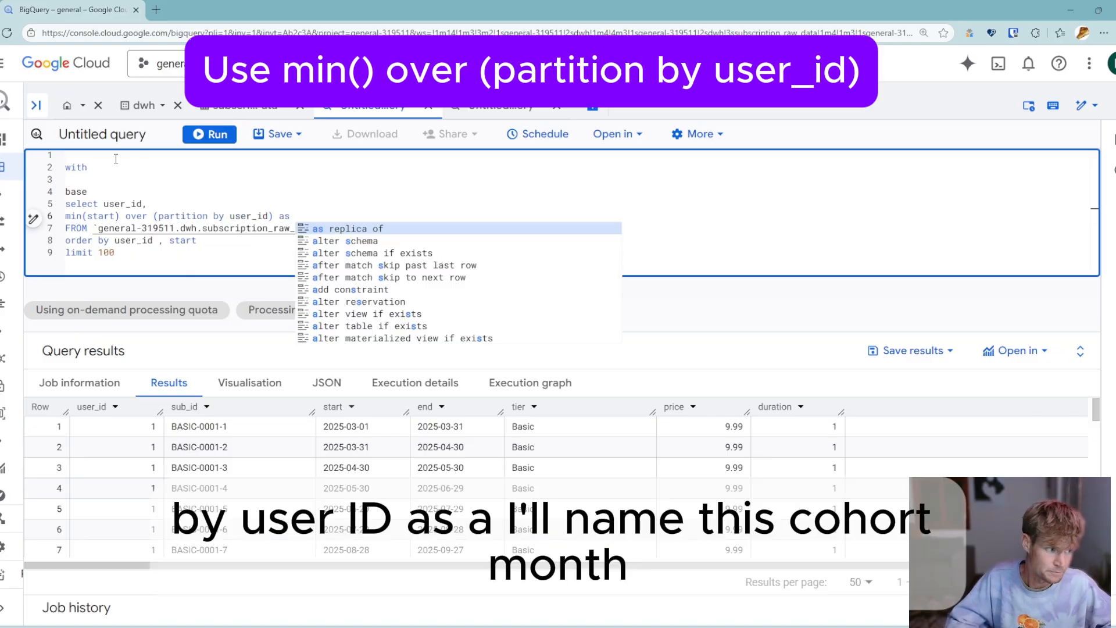
pyautogui.write(' cohort_')
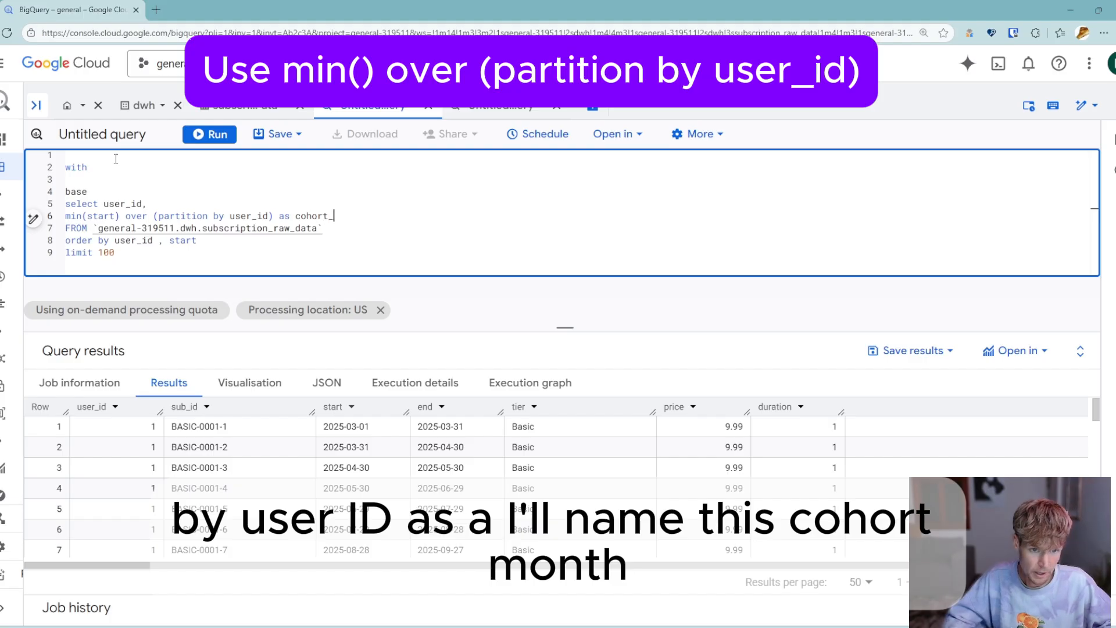
pyautogui.write('month')
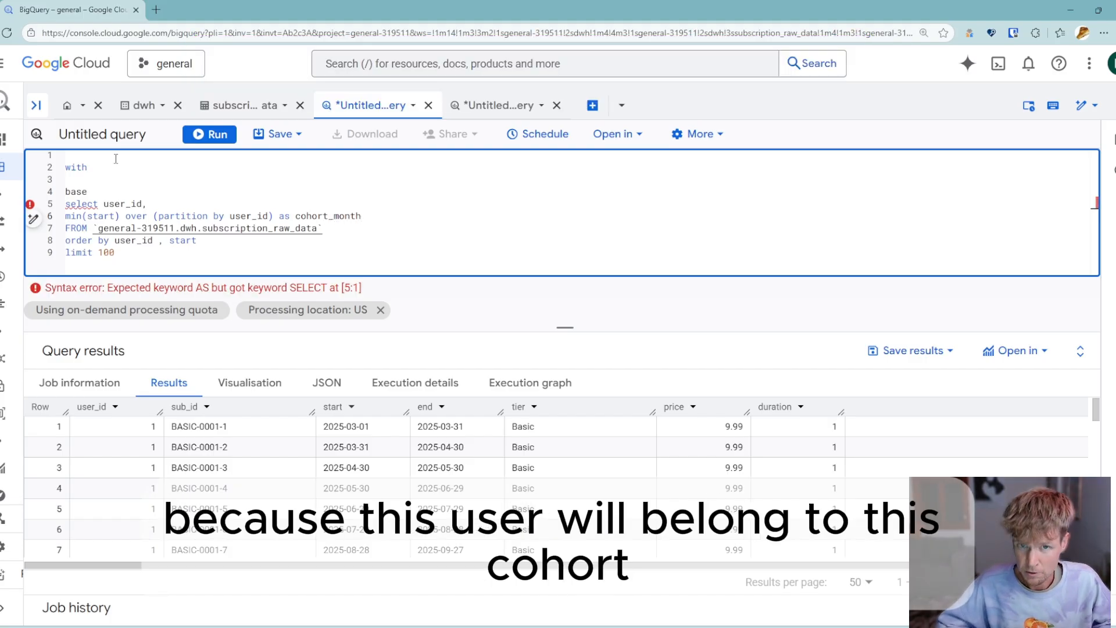
pyautogui.write(',')
# - Add the column "first_value(tier) over (partition by user_id order by start asc) as first_tier," below cohort_month
pyautogui.press('Return')
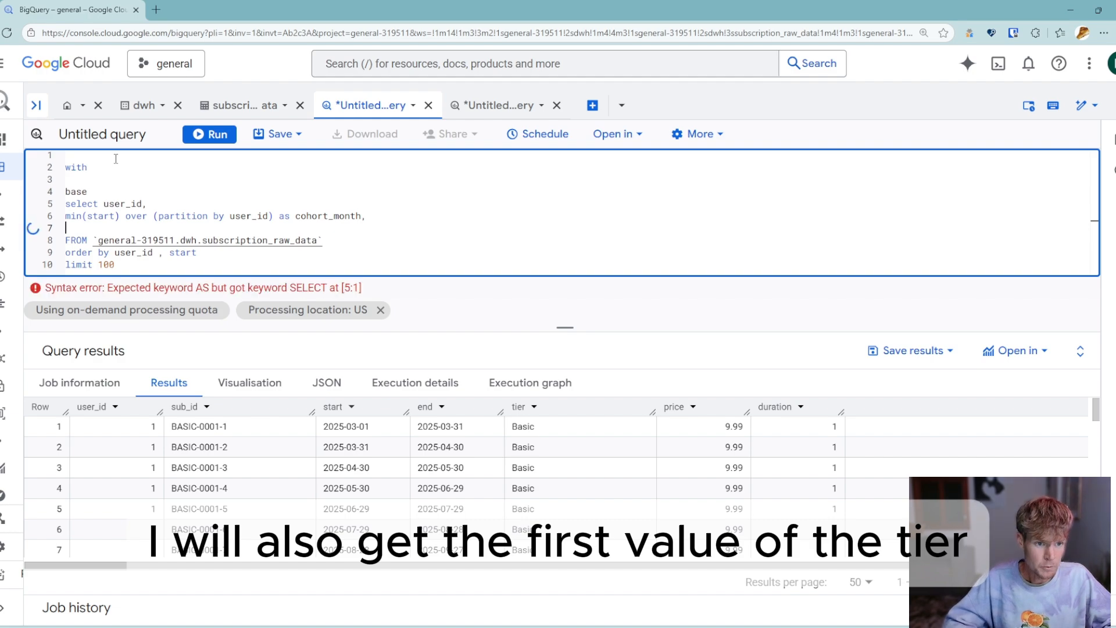
pyautogui.write('first_value(')
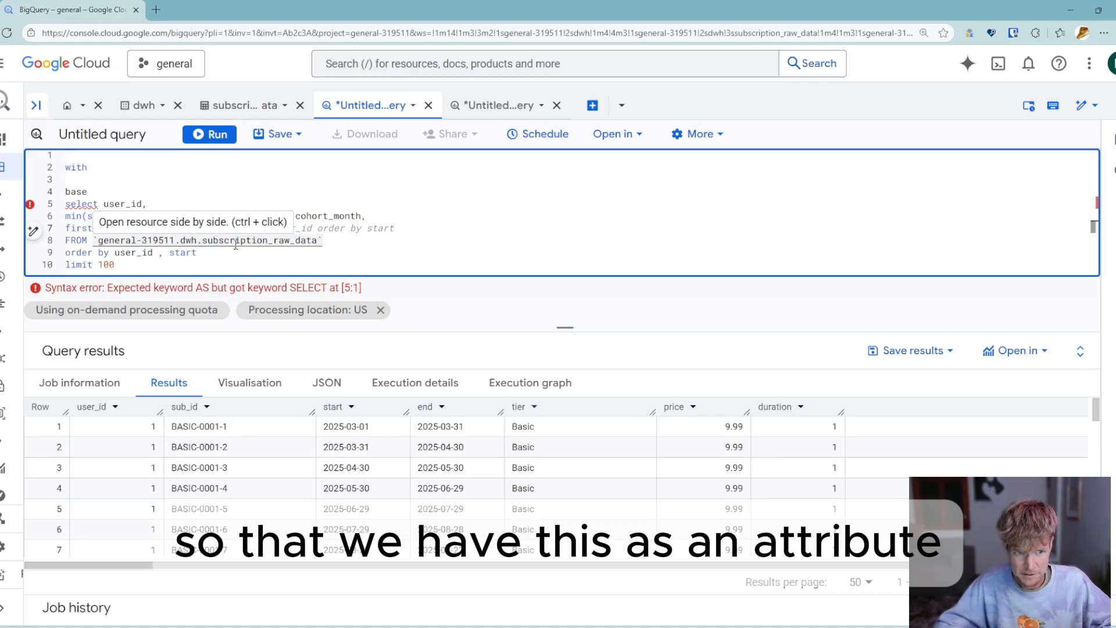
pyautogui.write('tier)')
pyautogui.write('over (partition by')
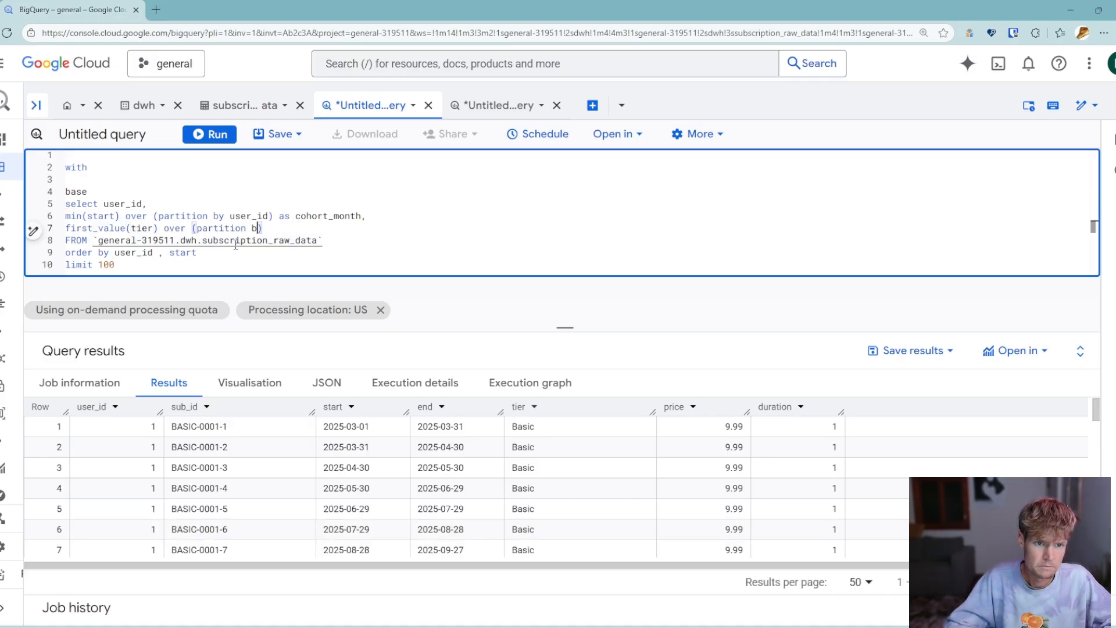
pyautogui.write(' user_id ')
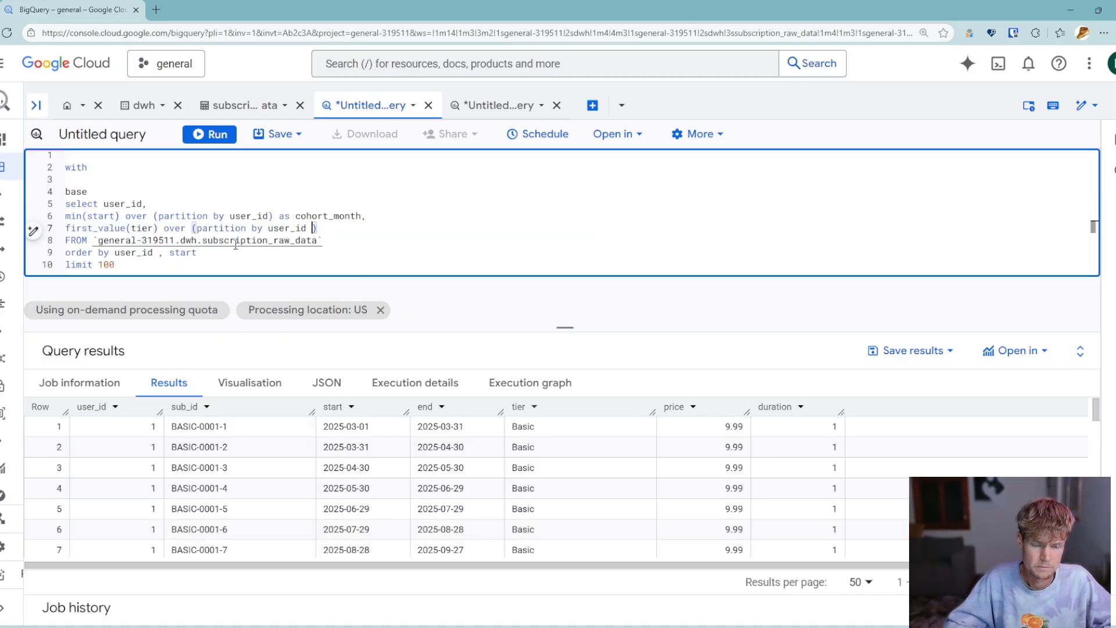
pyautogui.write('ord')
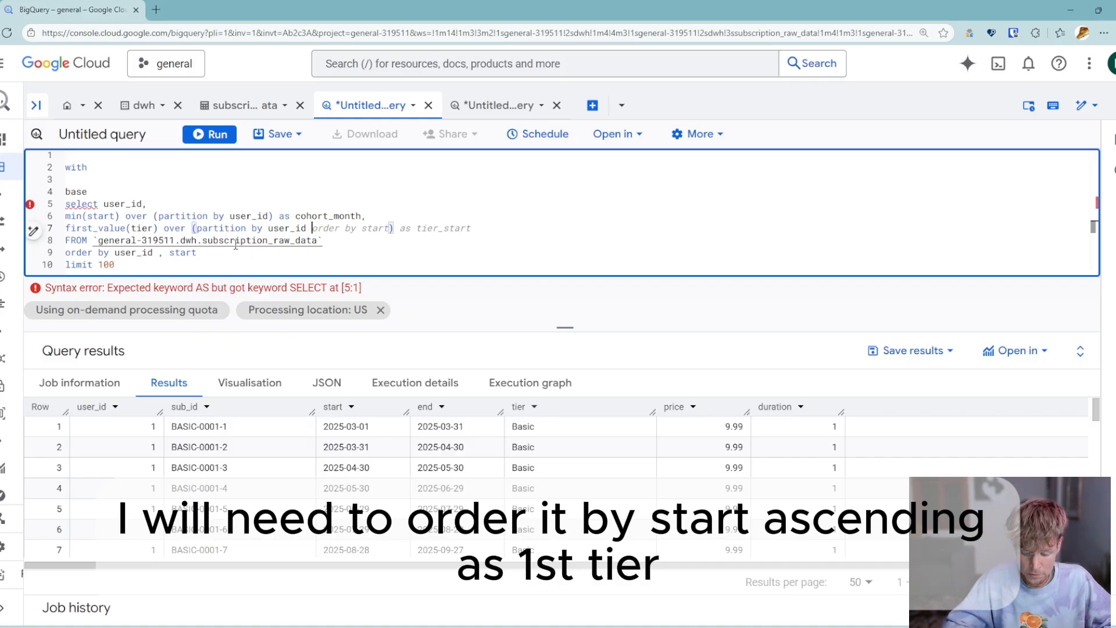
pyautogui.write('er by sta')
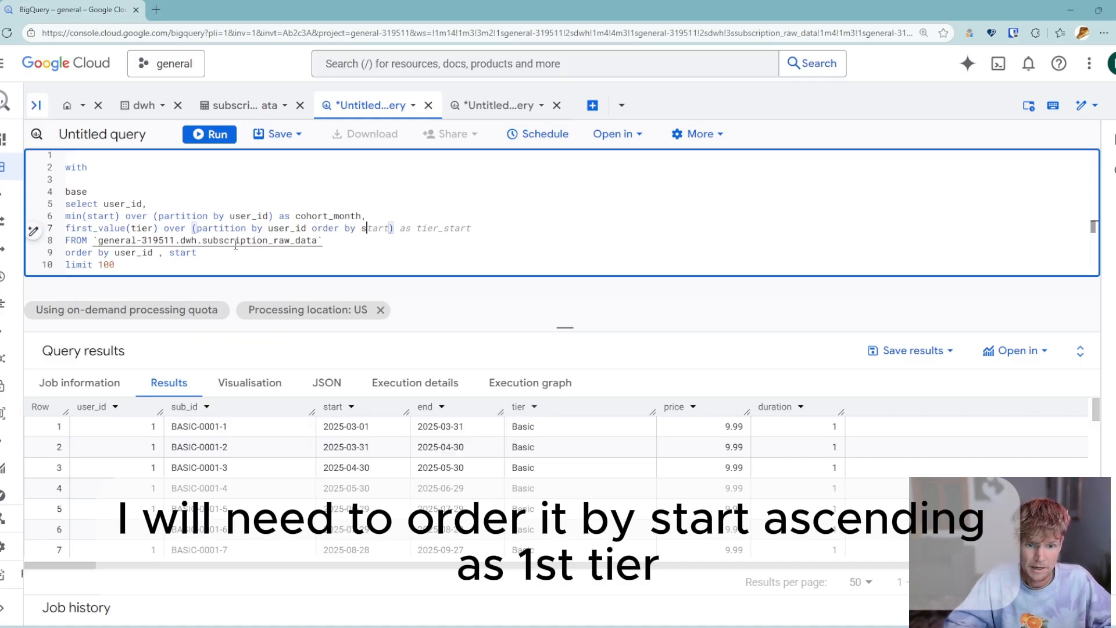
pyautogui.write('rt asc)')
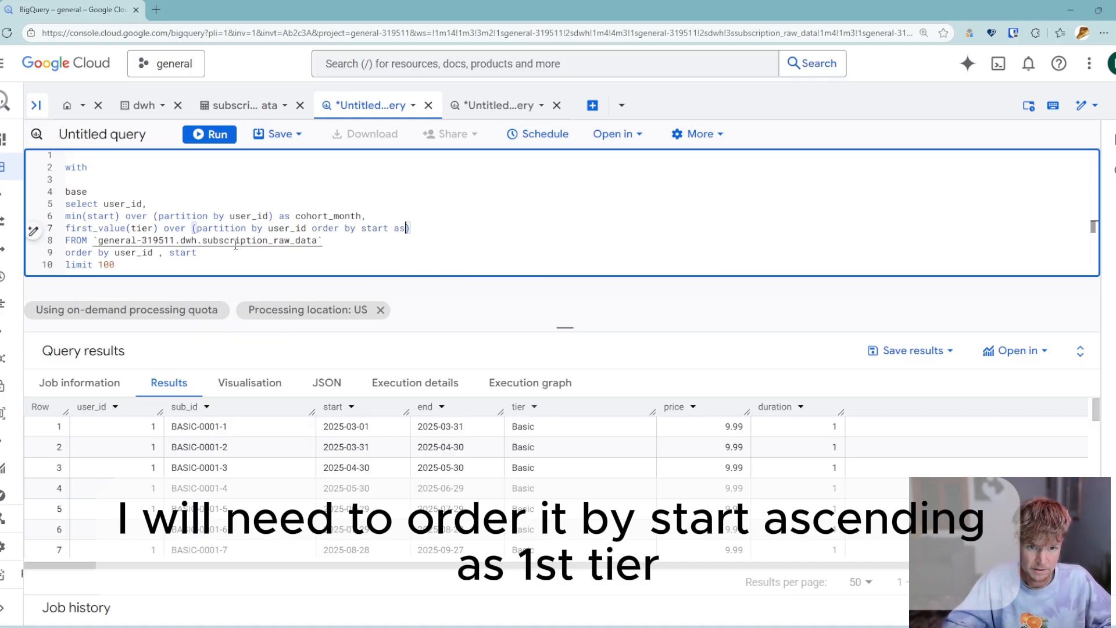
pyautogui.write(' aas fir')
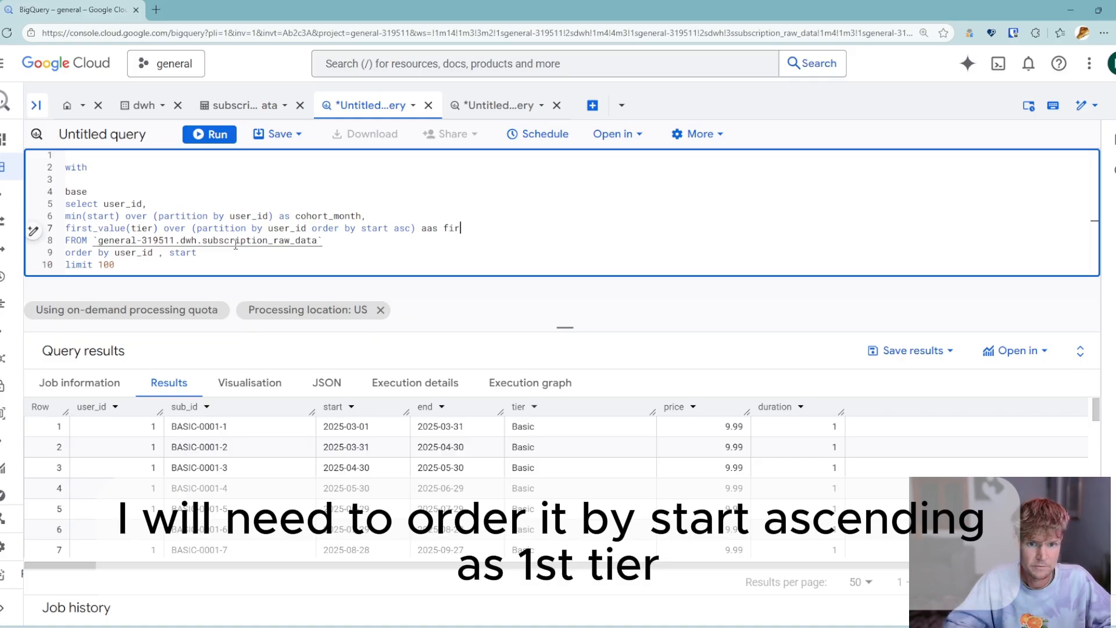
pyautogui.write('st_tier,')
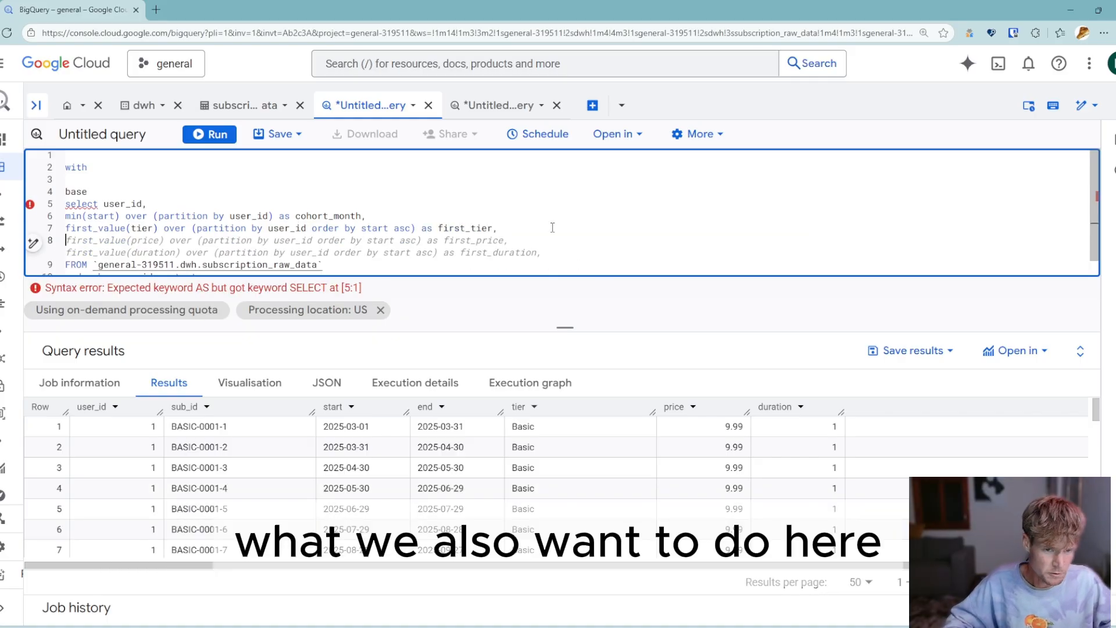
pyautogui.press('Up')
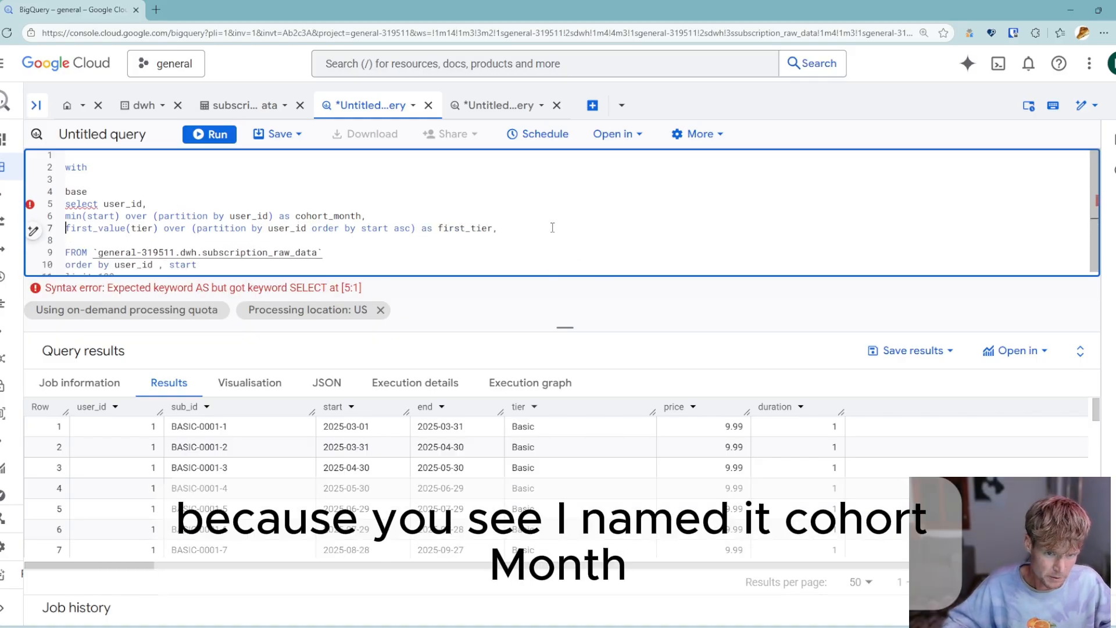
# - Wrap the cohort_month window expression in date_trunc with month as the date part
pyautogui.click(345, 216)
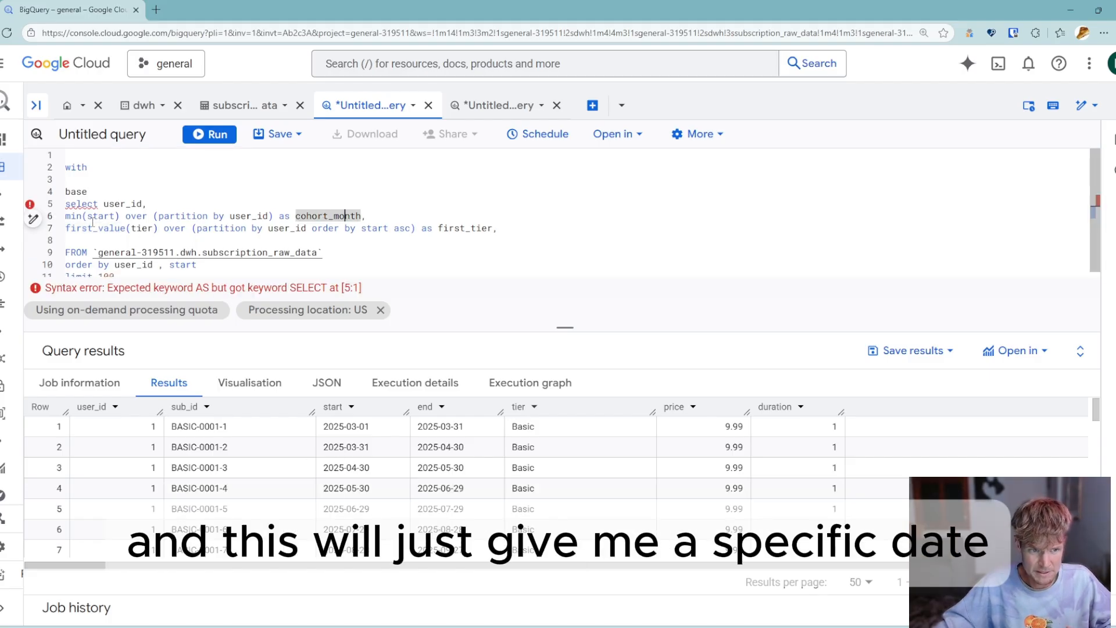
pyautogui.click(75, 216)
pyautogui.write('date_trunc')
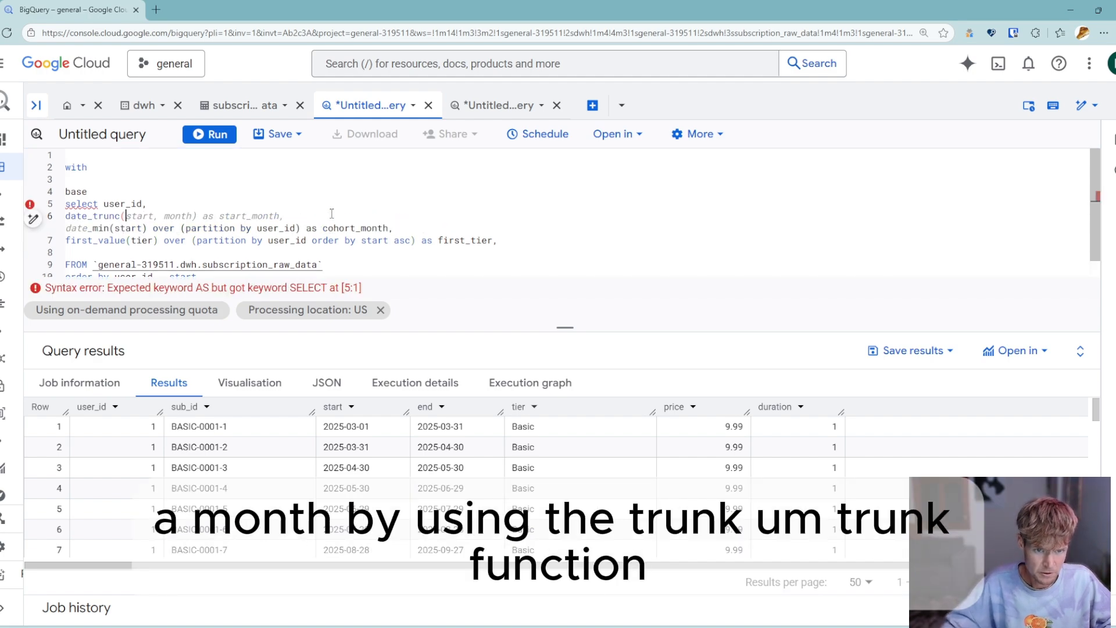
pyautogui.write('(')
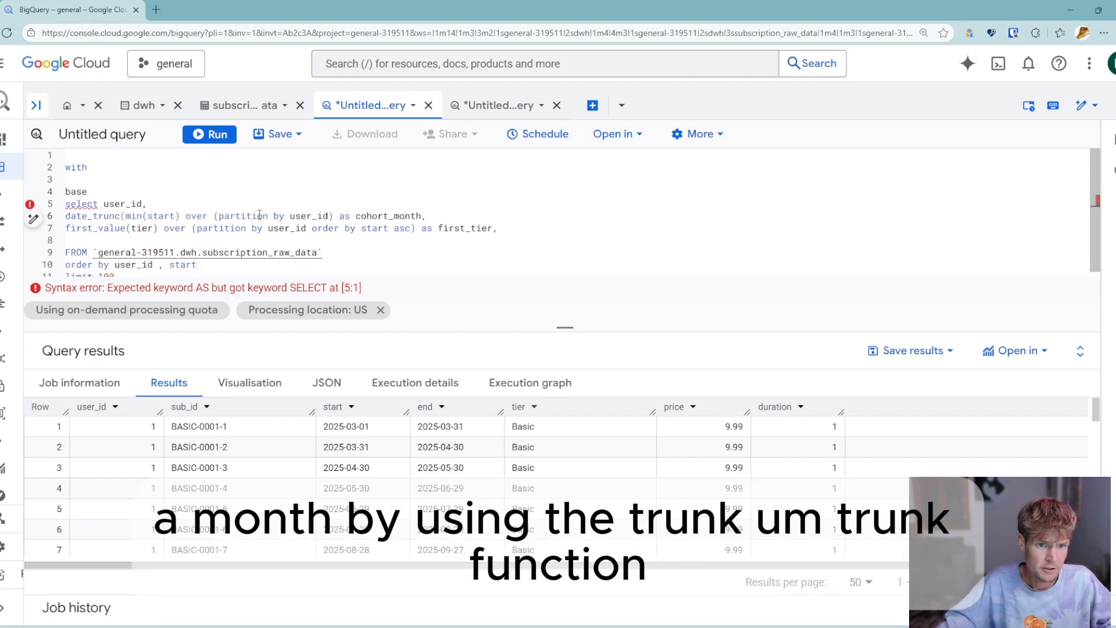
pyautogui.click(336, 215)
pyautogui.write(', month)')
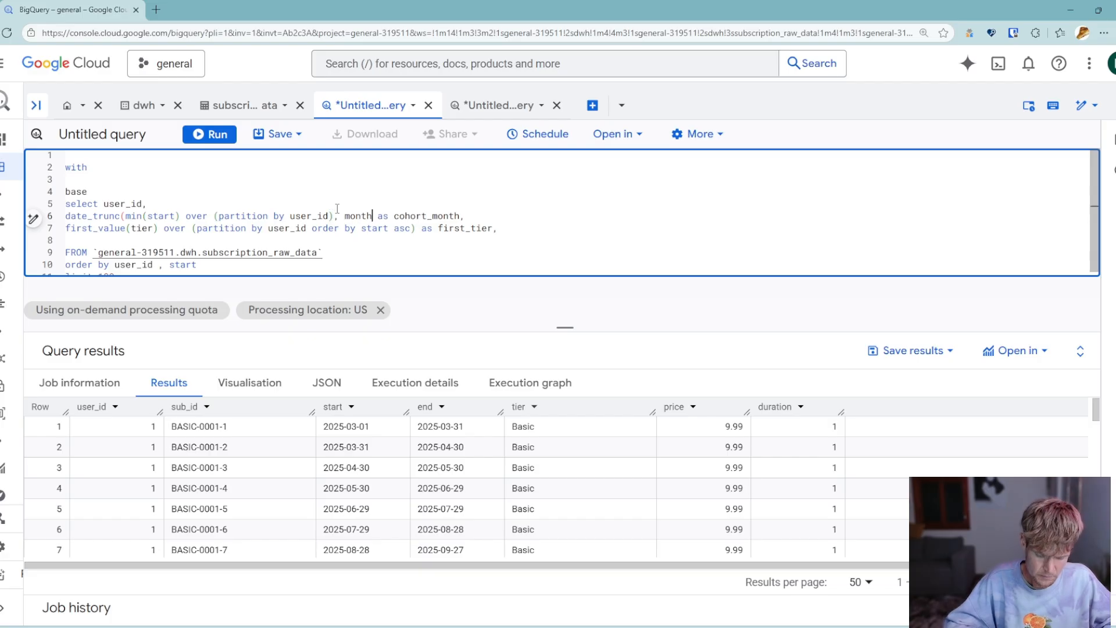
# - Add the column "date_trunc(start, month) as active_month" below first_tier and remove the blank line before FROM
pyautogui.click(524, 225)
pyautogui.press('Return')
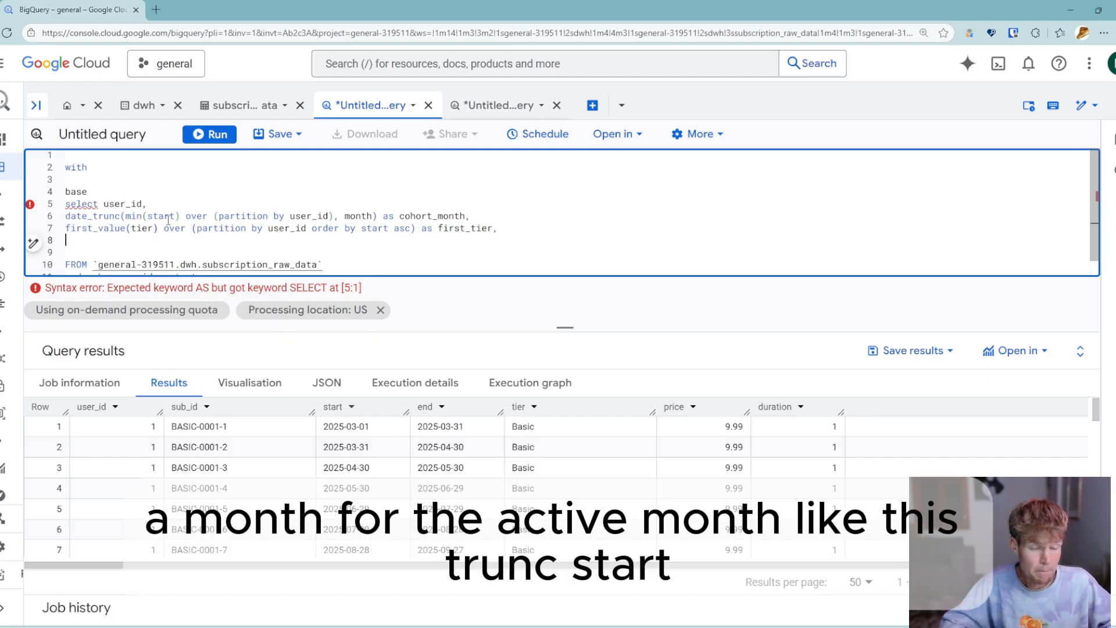
pyautogui.write('date_trunc(')
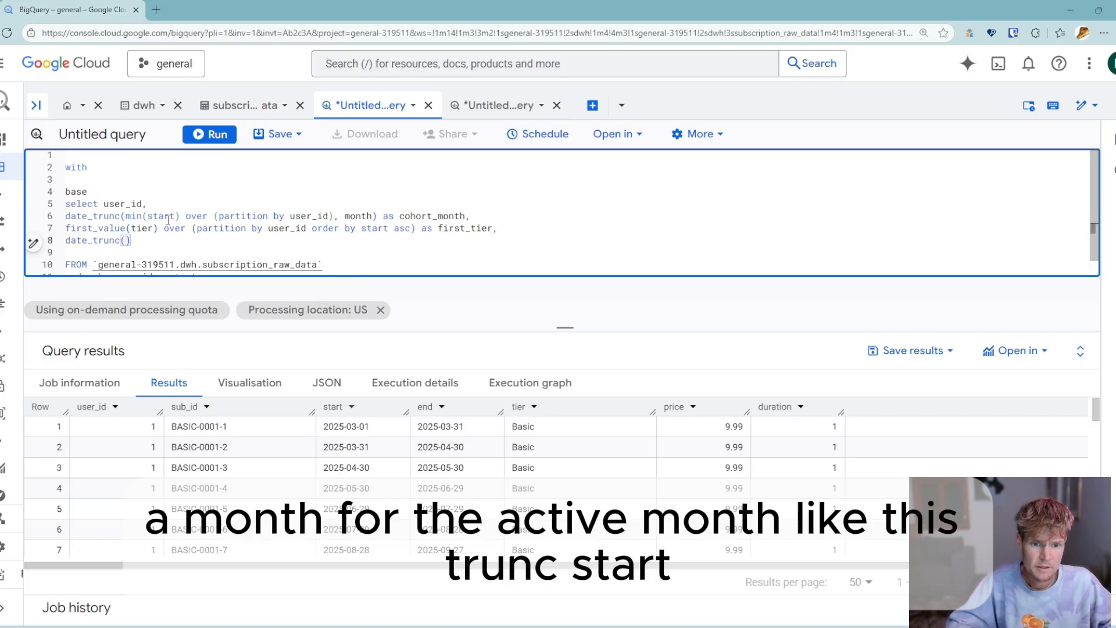
pyautogui.write('start')
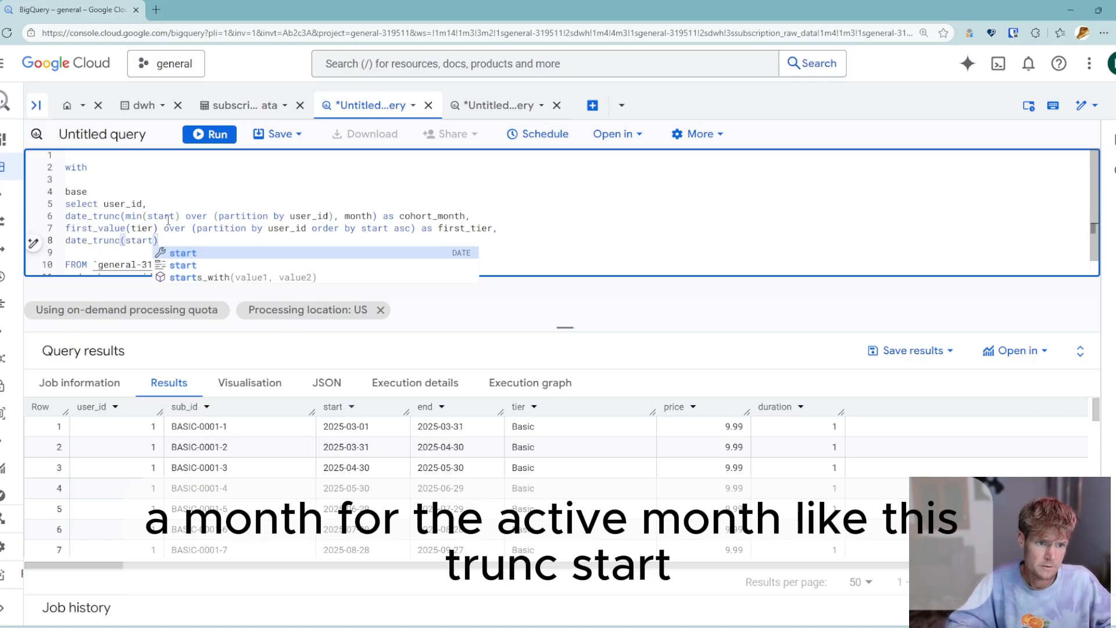
pyautogui.press('BackSpace')
pyautogui.write(', mont')
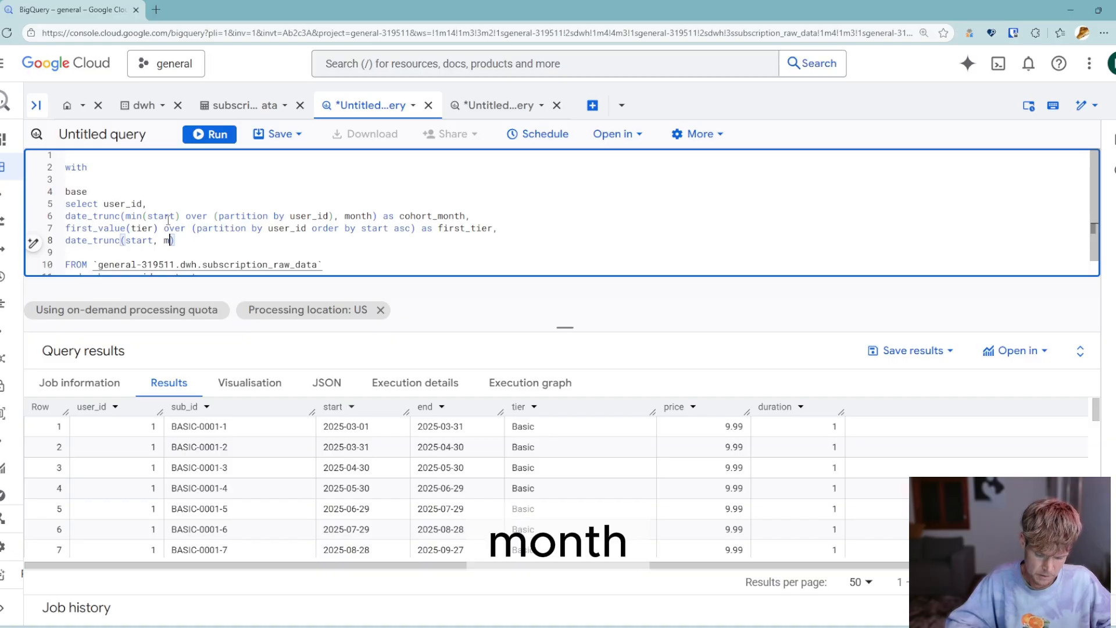
pyautogui.write('h) a')
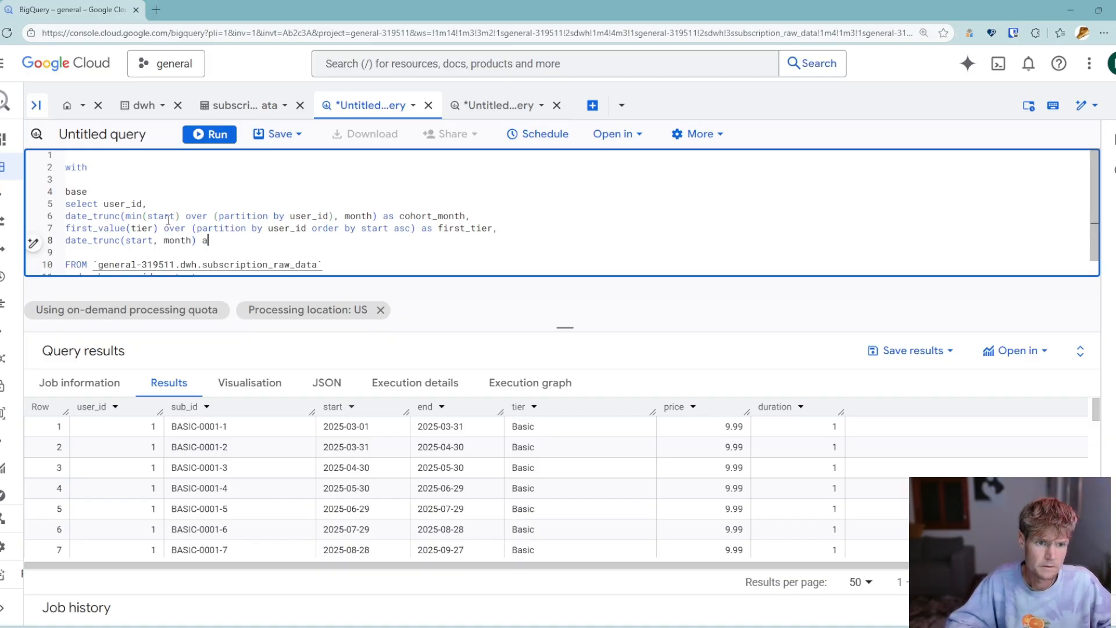
pyautogui.write('s active_monht')
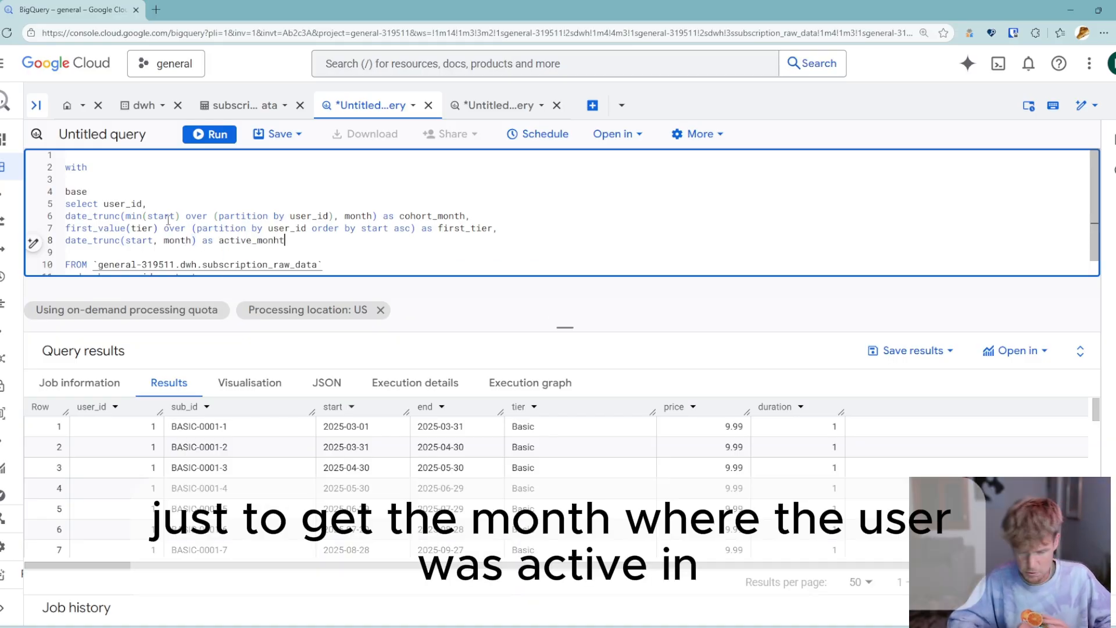
pyautogui.press('BackSpace')
pyautogui.press('BackSpace')
pyautogui.write('th')
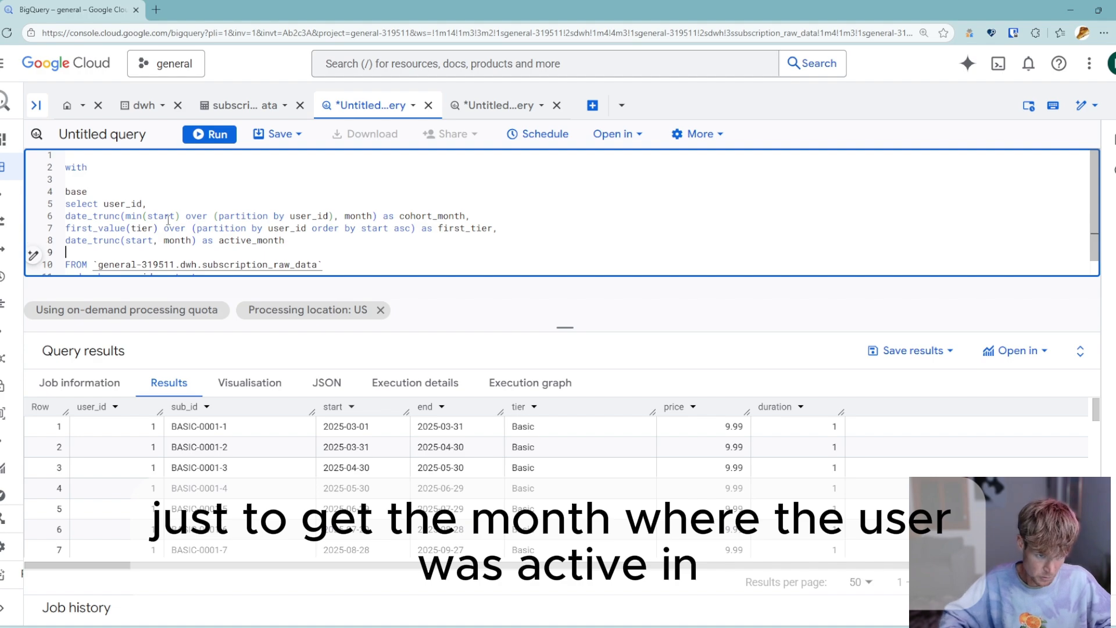
pyautogui.press('Delete')
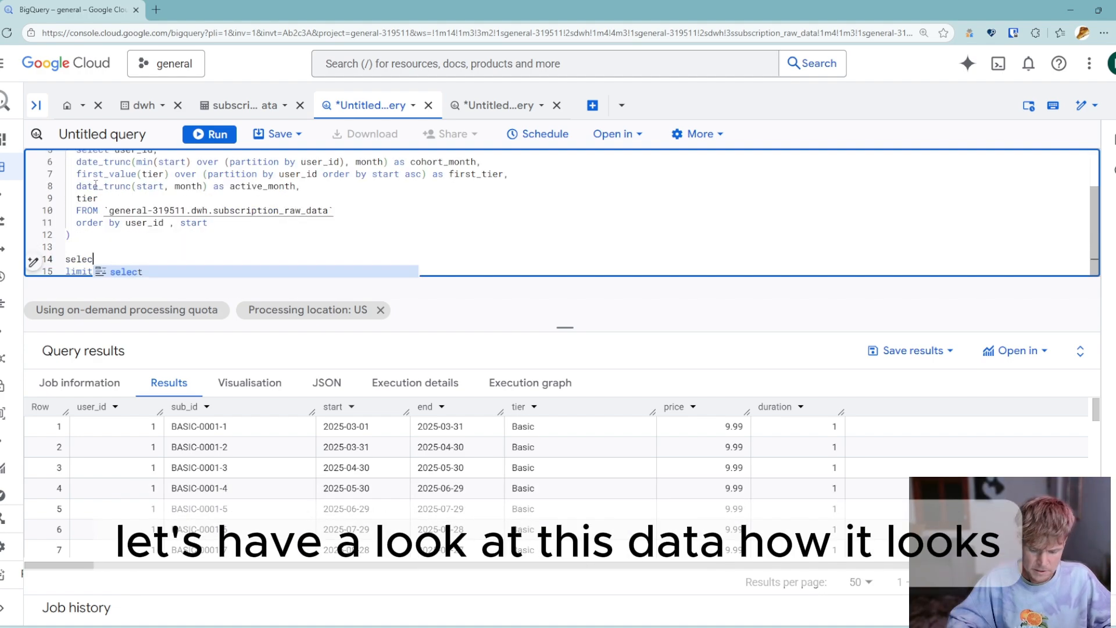
# - Write and run the outer query "select * from base" below the base CTE, ordered by user_id , active_month
pyautogui.write('*')
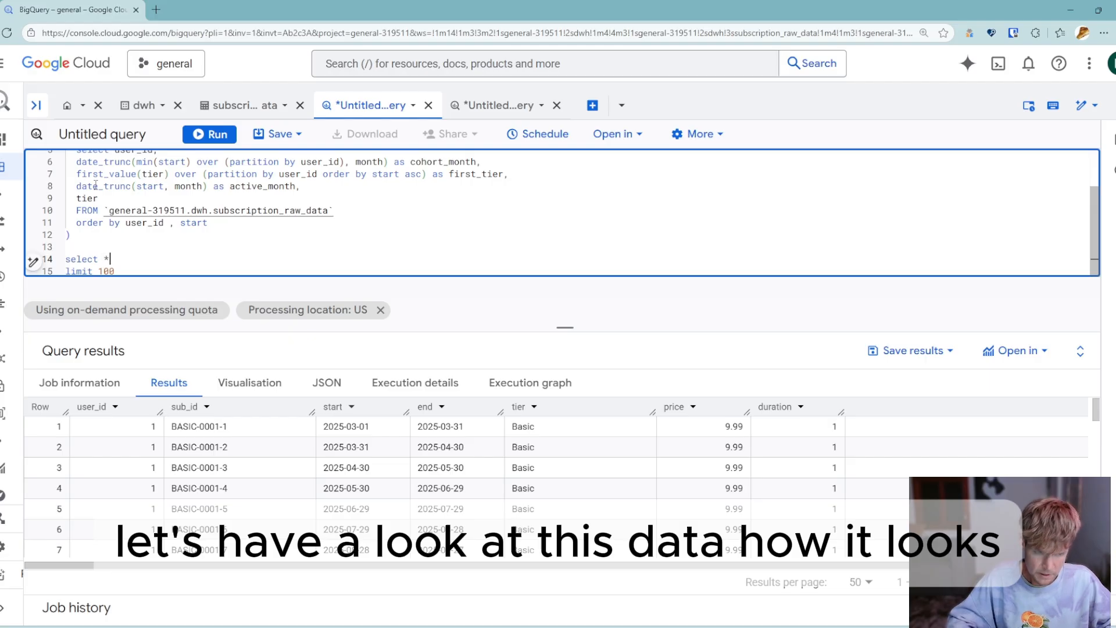
pyautogui.write(' from base')
pyautogui.press('Home')
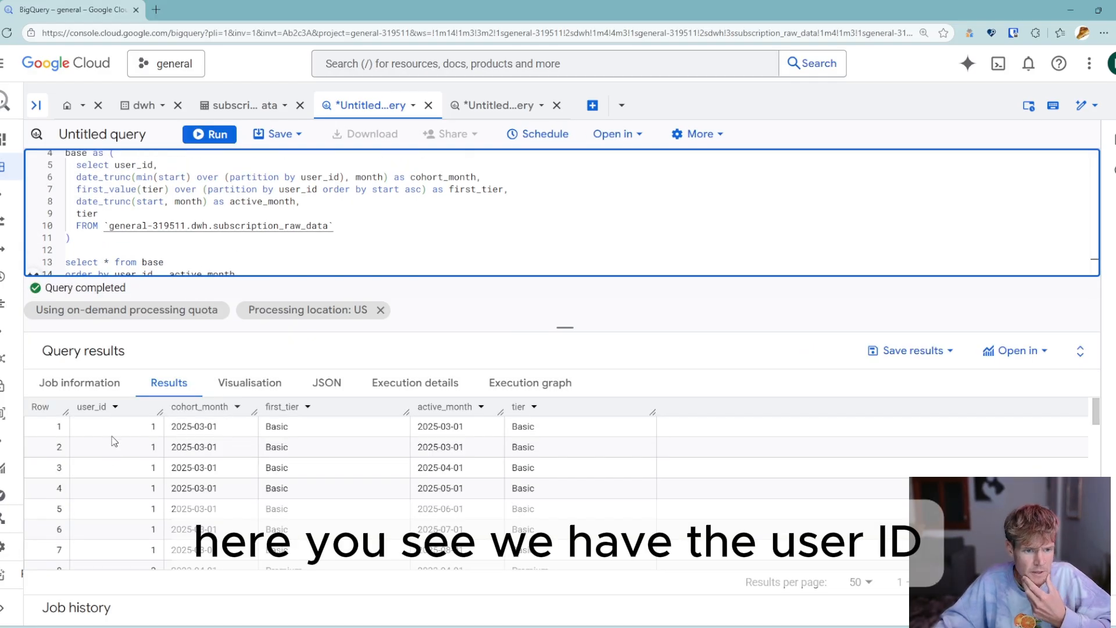
# - Examine the cohort_month, first_tier and active_month values per user in the query results
pyautogui.click(206, 427)
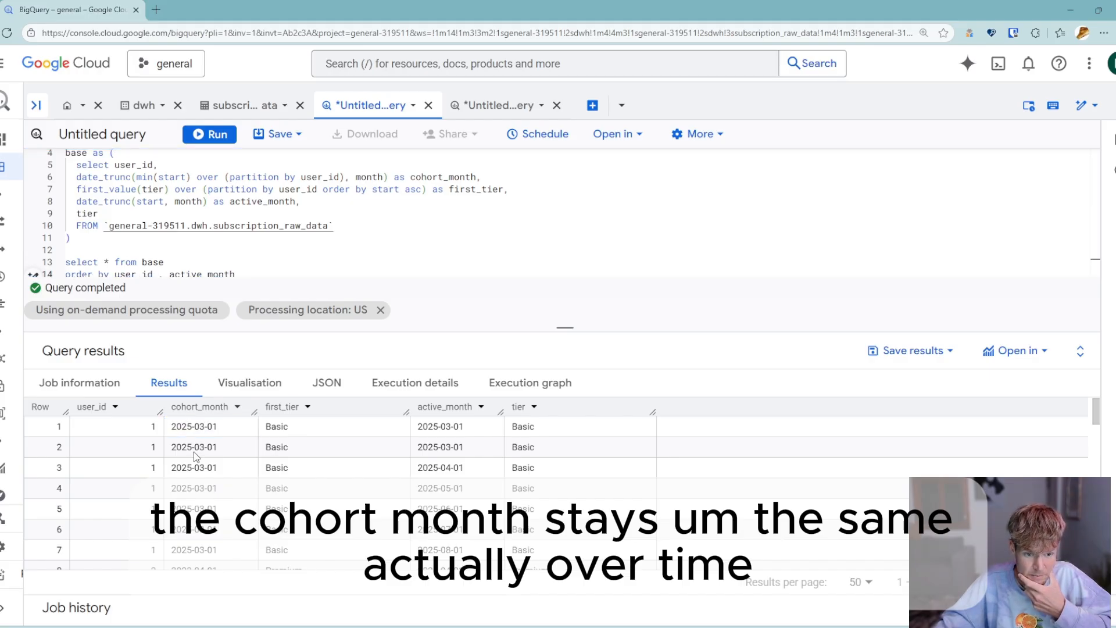
pyautogui.click(194, 451)
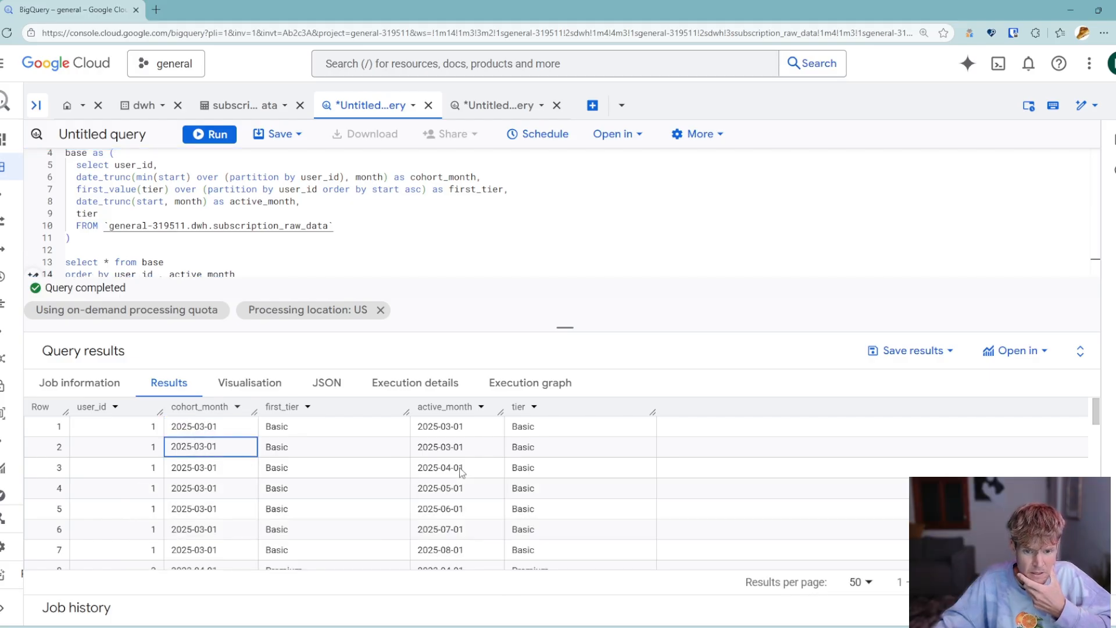
pyautogui.scroll(-1, 453, 453)
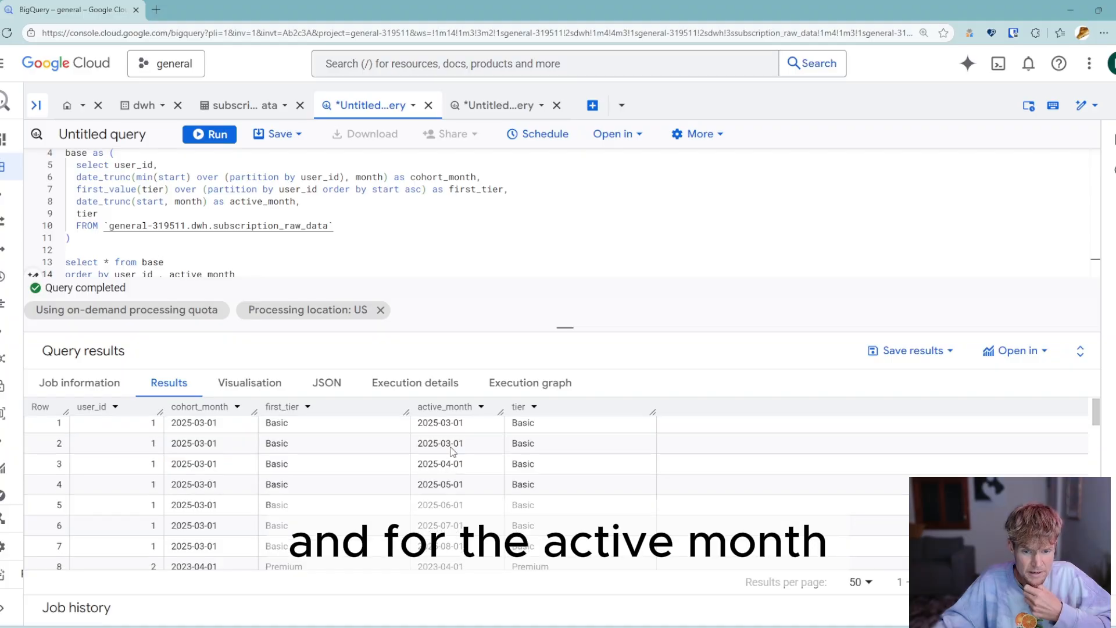
pyautogui.scroll(1, 452, 451)
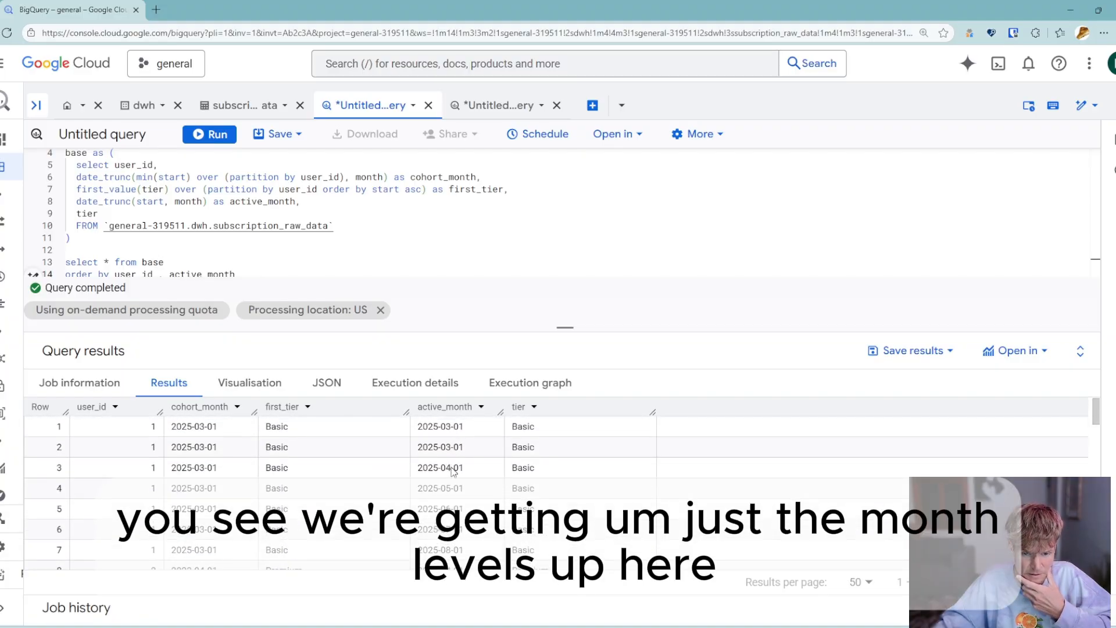
pyautogui.scroll(-3, 452, 494)
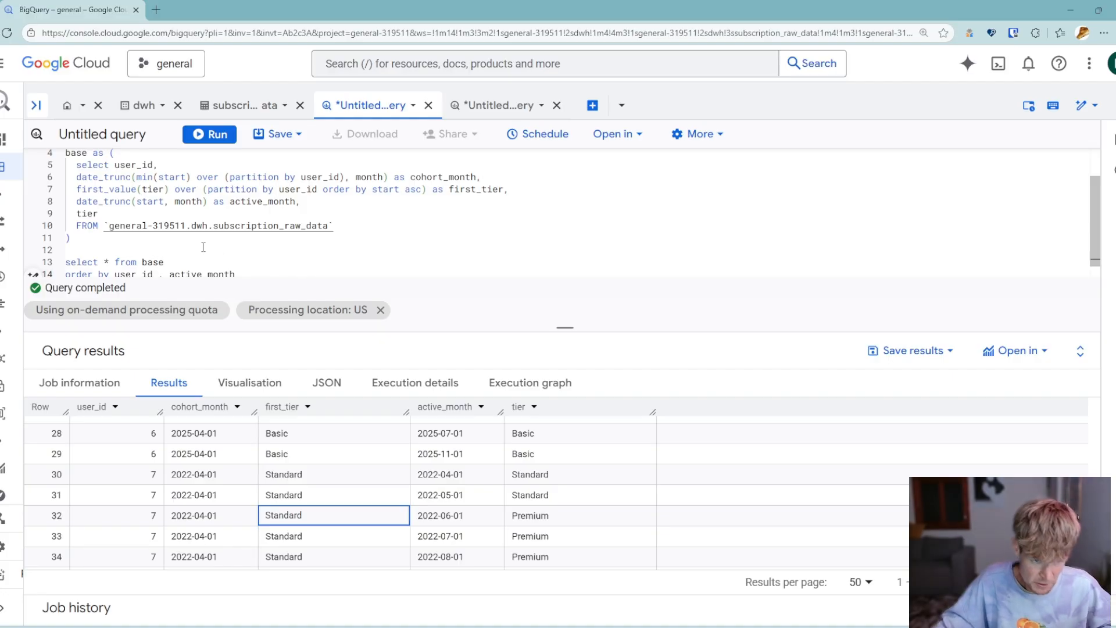
pyautogui.scroll(-1, 203, 247)
# - Add the comment "-- add a month counter / user month column" directly below the base CTE
pyautogui.click(216, 239)
pyautogui.press('Return')
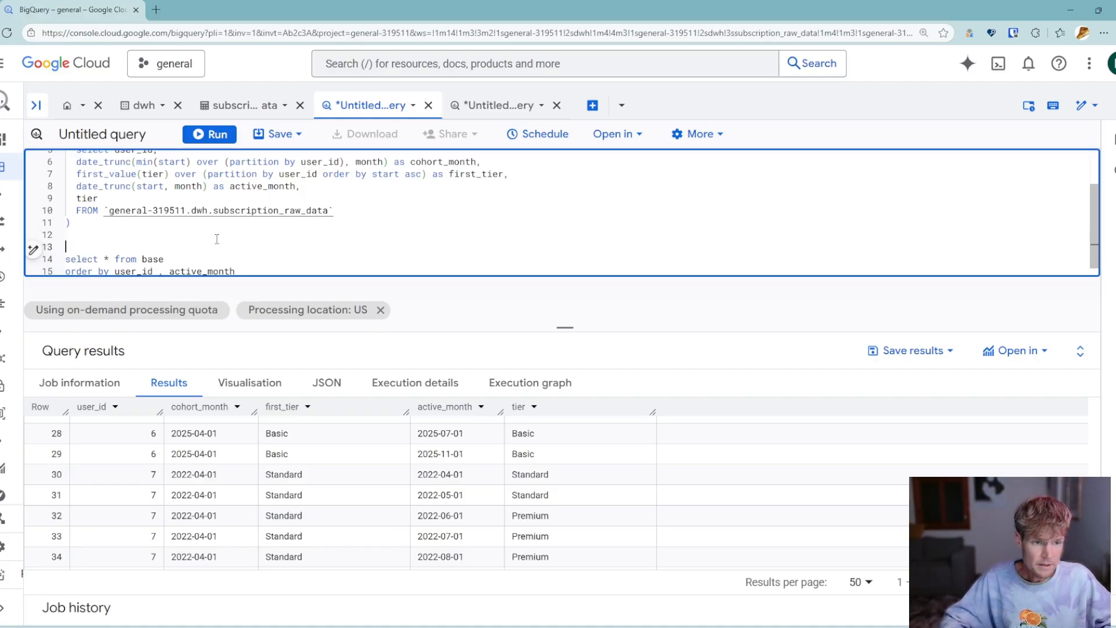
pyautogui.press('Up')
pyautogui.write('-- add ')
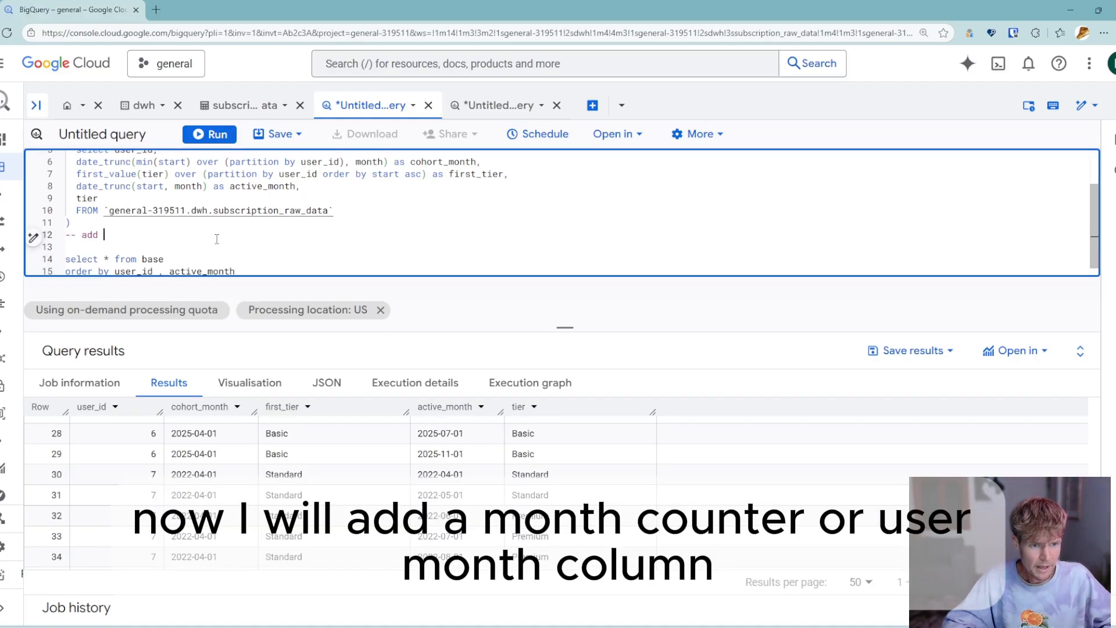
pyautogui.write('a month ')
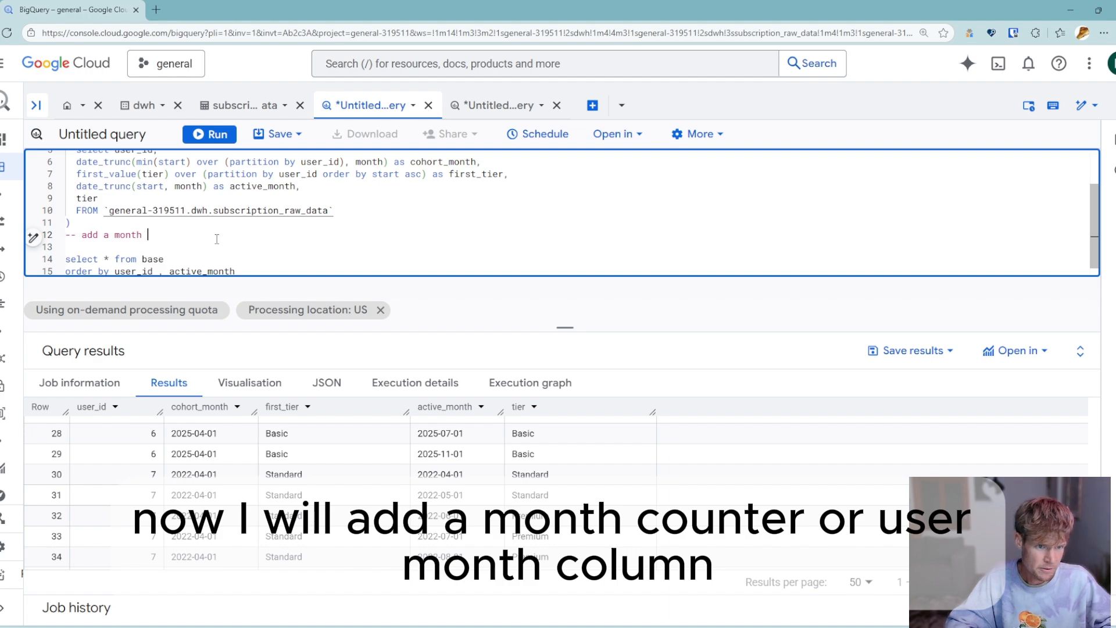
pyautogui.write('counter')
pyautogui.write('us')
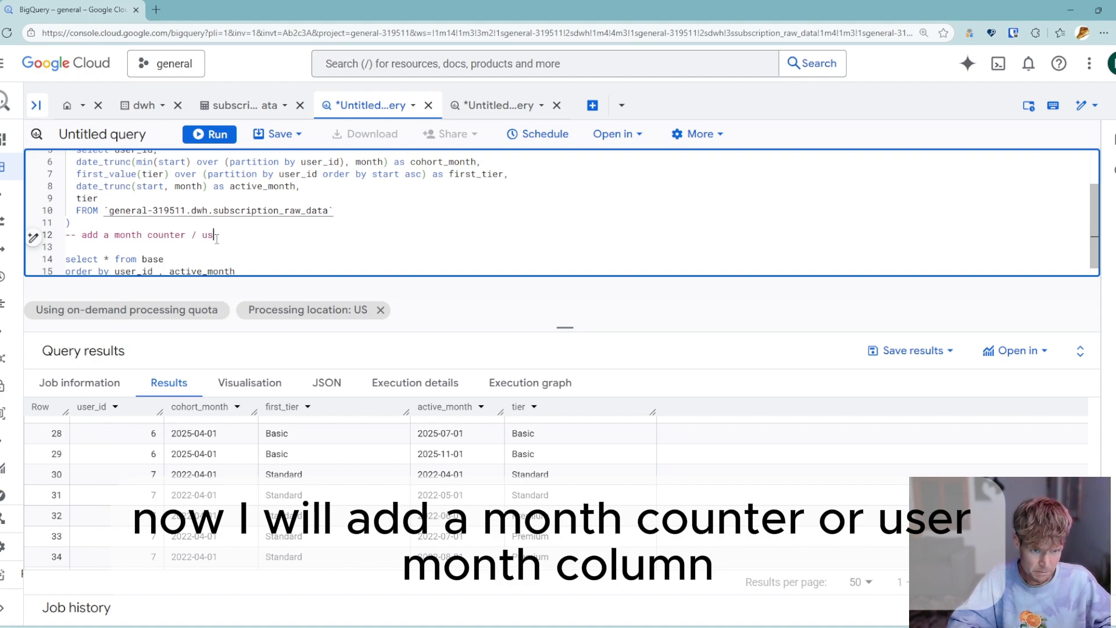
pyautogui.write('er month col')
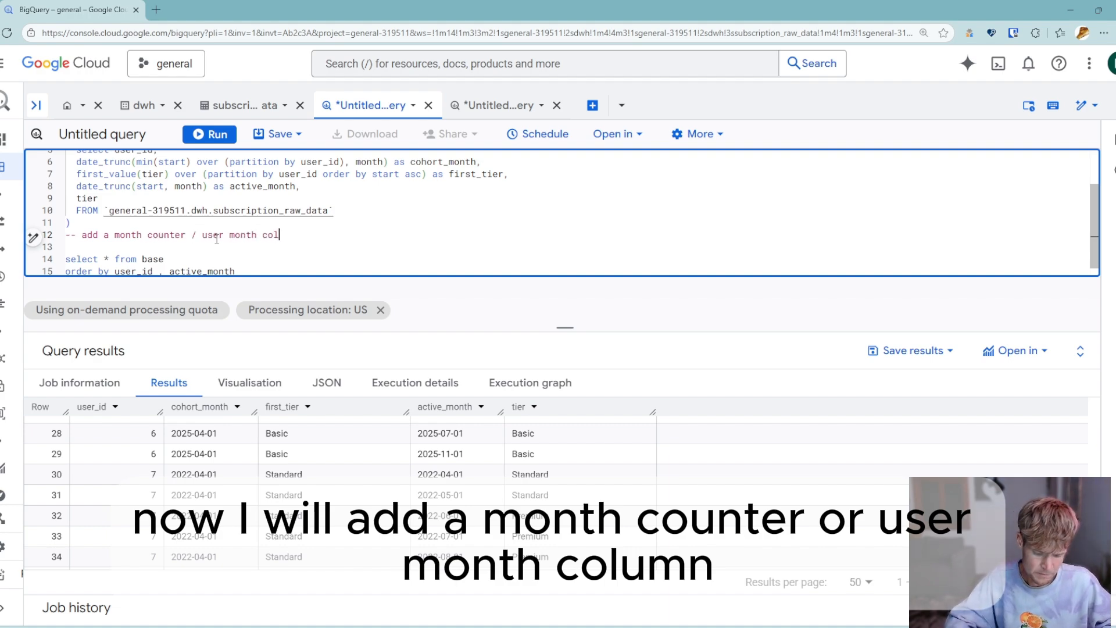
pyautogui.write('umn')
# - Add a comma after the asterisk in the outer select and insert an empty line before "from base"
pyautogui.press('Down')
pyautogui.press('Down')
pyautogui.press('Down')
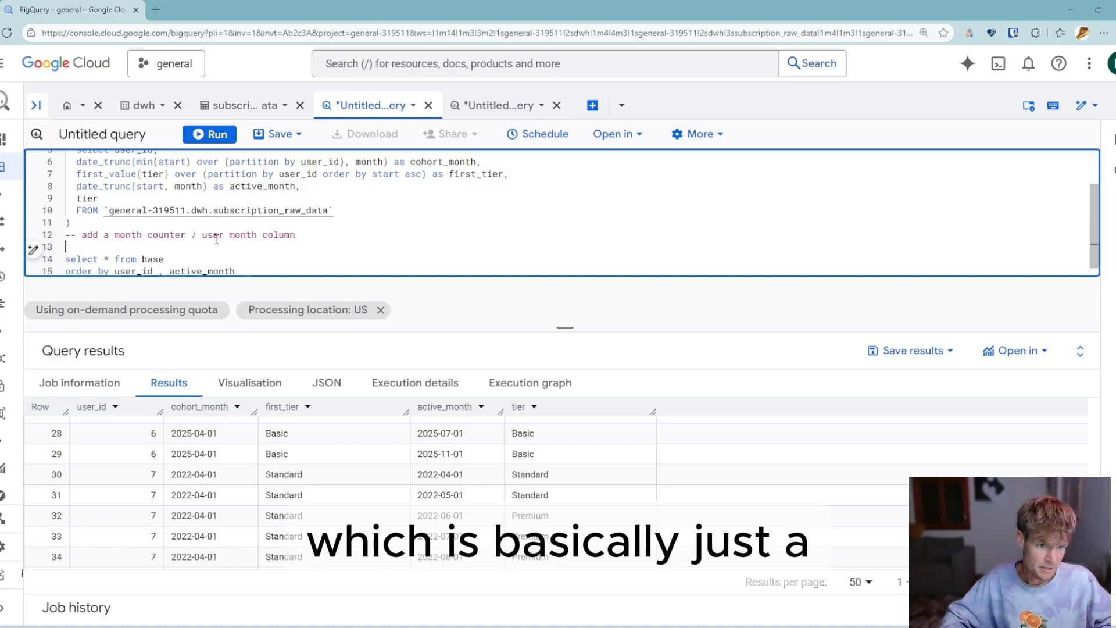
pyautogui.press('Left')
pyautogui.press('Left')
pyautogui.press('Left')
pyautogui.press('Left')
pyautogui.press('Left')
pyautogui.press('Left')
pyautogui.press('Left')
pyautogui.press('Left')
pyautogui.press('Left')
pyautogui.press('Left')
pyautogui.press('Left')
pyautogui.press('Left')
pyautogui.press('Left')
pyautogui.press('Left')
pyautogui.press('Left')
pyautogui.press('Left')
pyautogui.press('Left')
pyautogui.press('Left')
pyautogui.press('Left')
pyautogui.press('Left')
pyautogui.press('Left')
pyautogui.press('Left')
pyautogui.press('Left')
pyautogui.press('Up')
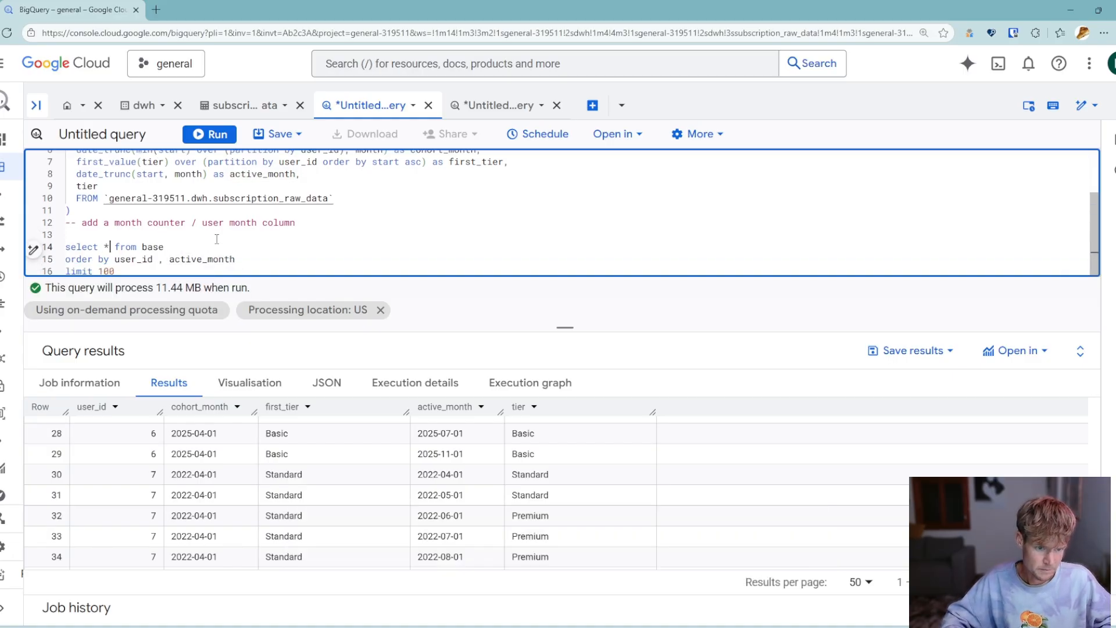
pyautogui.write(',')
pyautogui.press('Return')
pyautogui.press('Return')
pyautogui.press('Up')
# - Add the column "date_diff(active_month, cohort_month, month) as user_month" to the outer select
pyautogui.write('date')
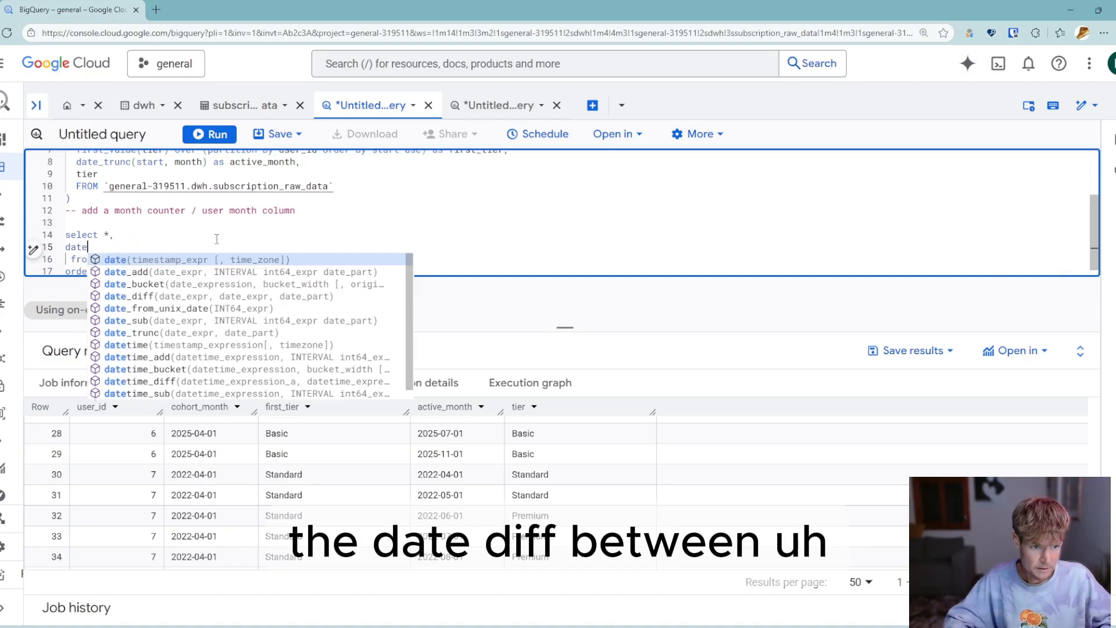
pyautogui.write('_diff(')
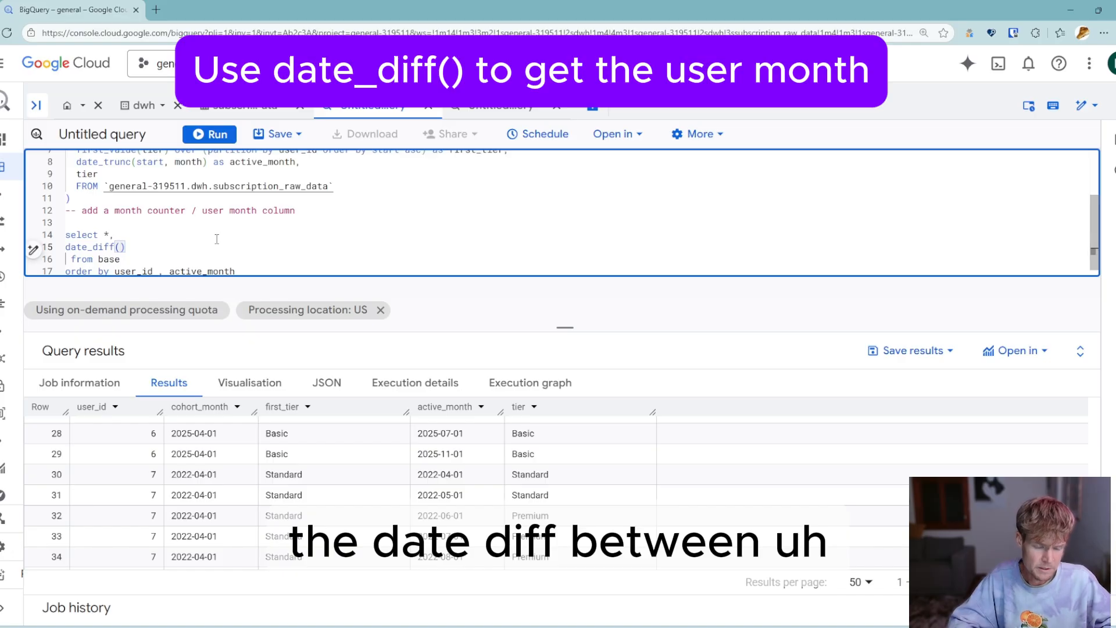
pyautogui.write('cohort_')
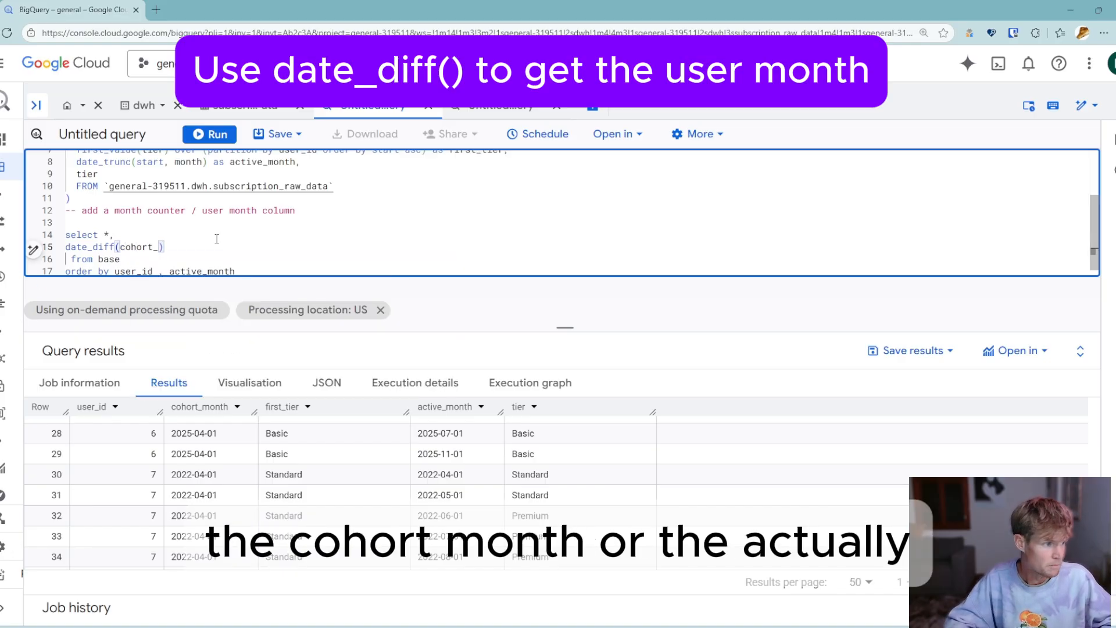
pyautogui.press('BackSpace')
pyautogui.press('BackSpace')
pyautogui.press('BackSpace')
pyautogui.press('BackSpace')
pyautogui.press('BackSpace')
pyautogui.press('BackSpace')
pyautogui.press('BackSpace')
pyautogui.write('a')
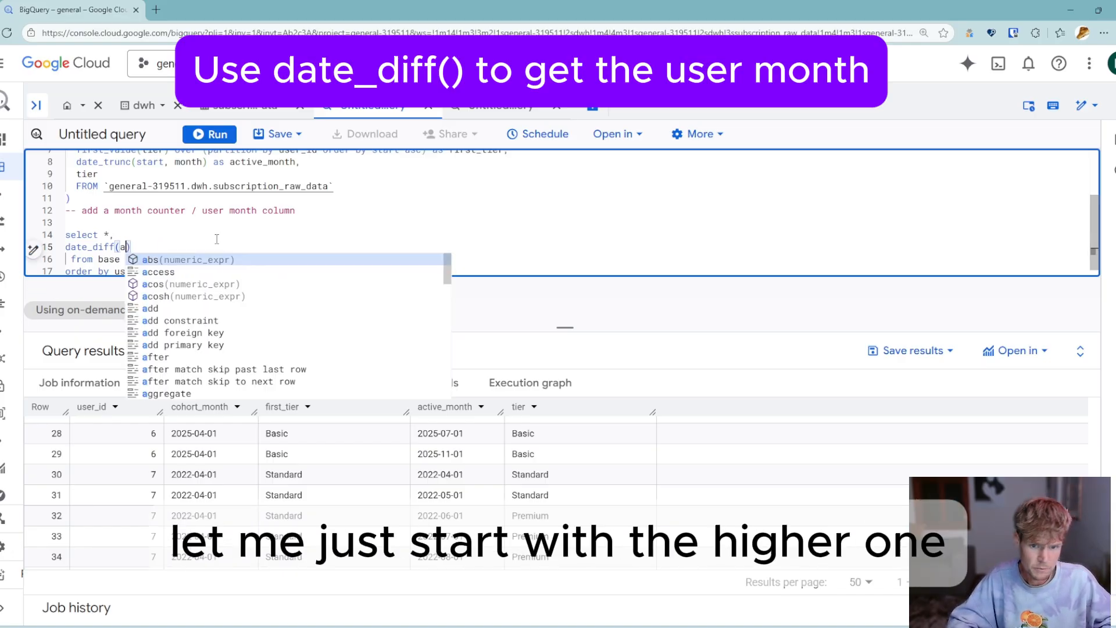
pyautogui.write('ctive_')
pyautogui.write('month, coh')
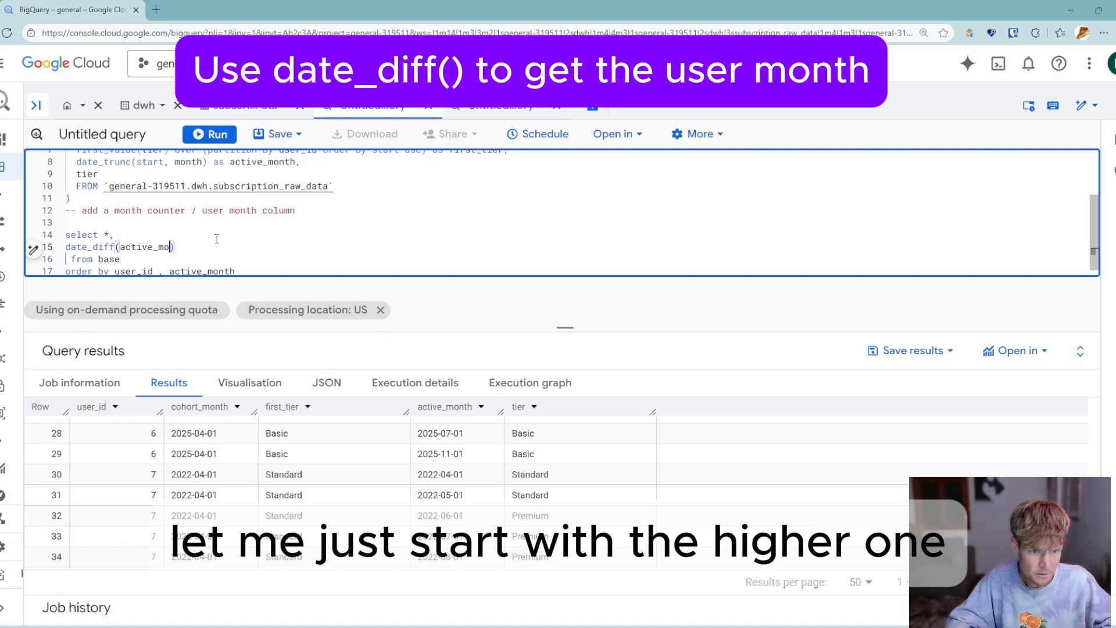
pyautogui.write('ort_month, ')
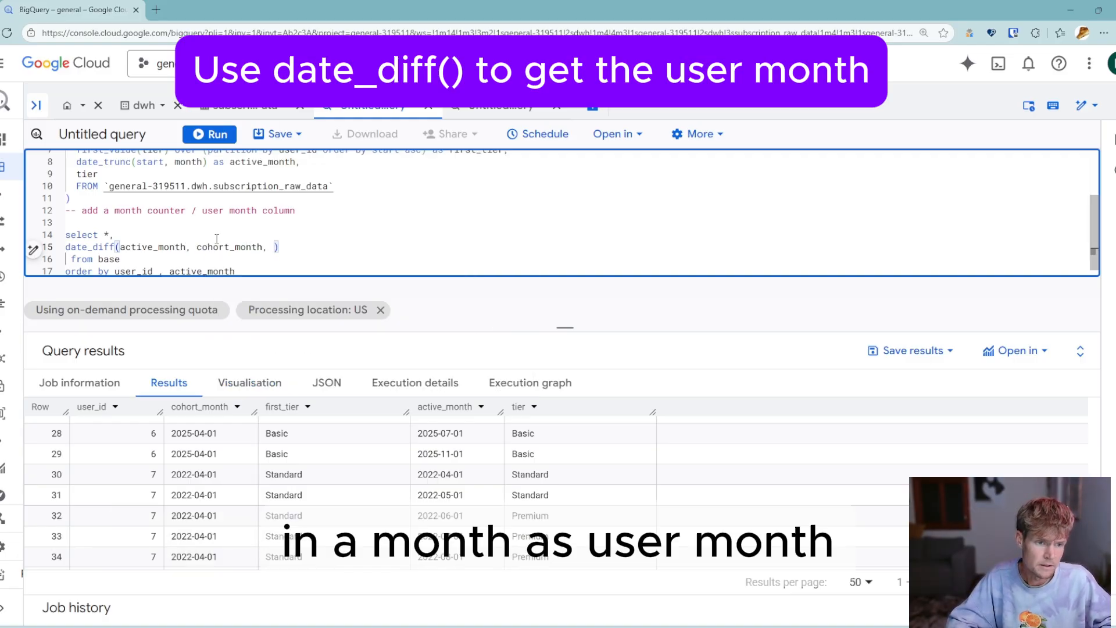
pyautogui.write('month)')
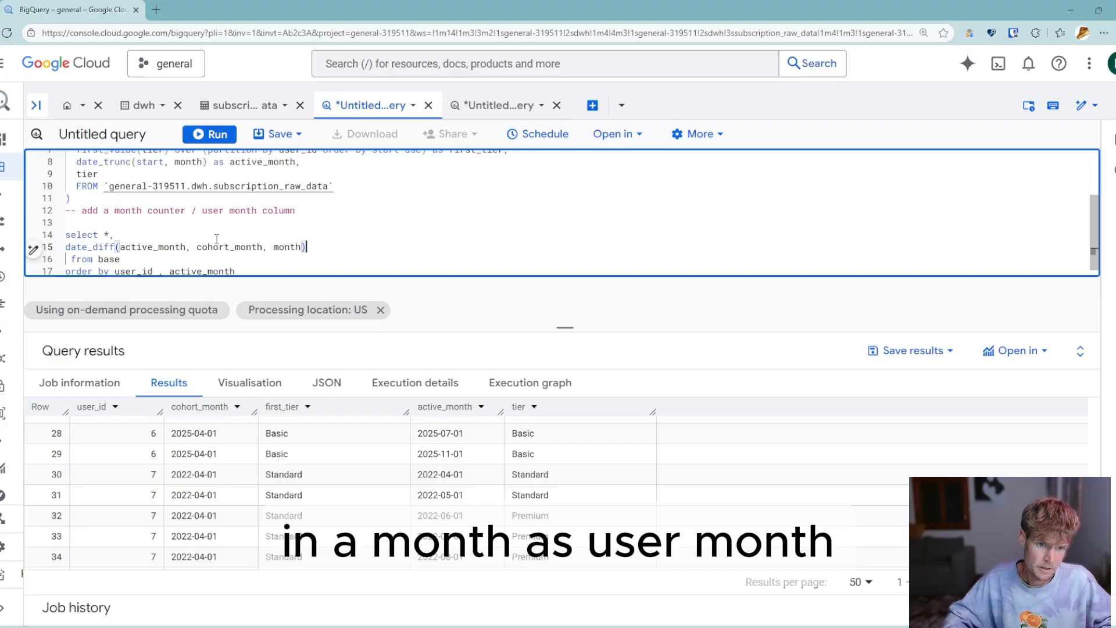
pyautogui.write(' as user_month')
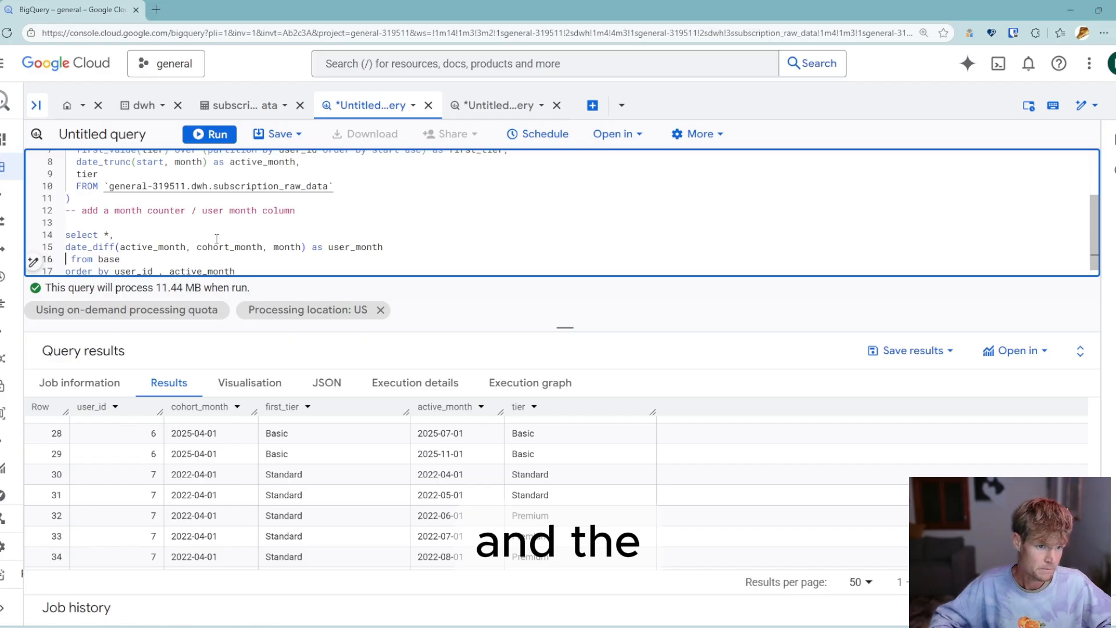
# - Remove the leading space before "from base" and run the query
pyautogui.press('Right')
pyautogui.press('Delete')
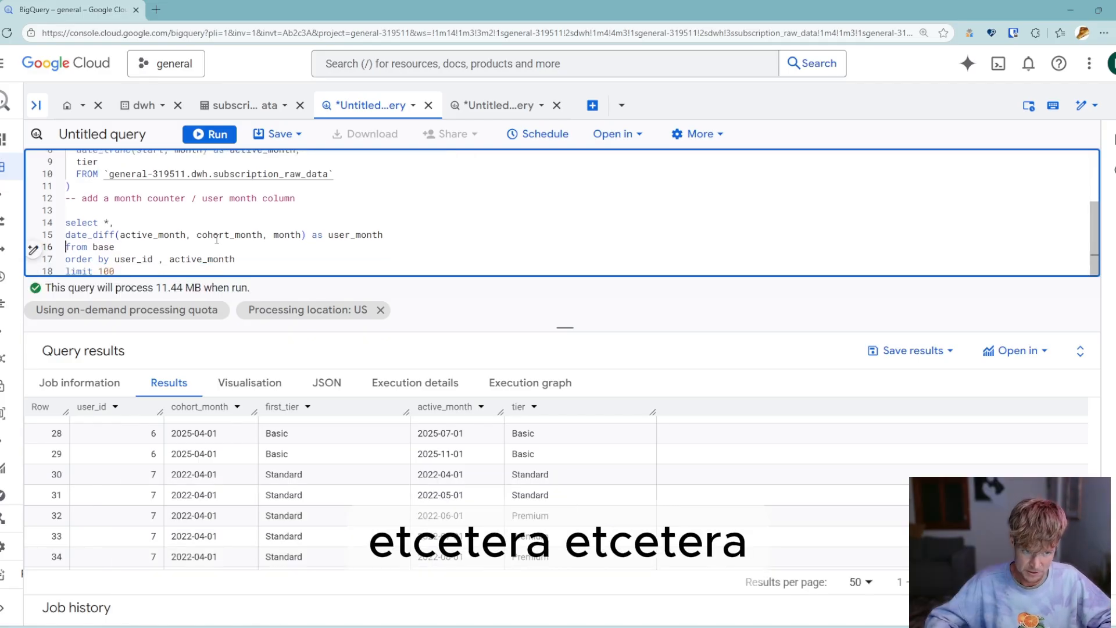
pyautogui.hotkey('ctrl', 'Return')
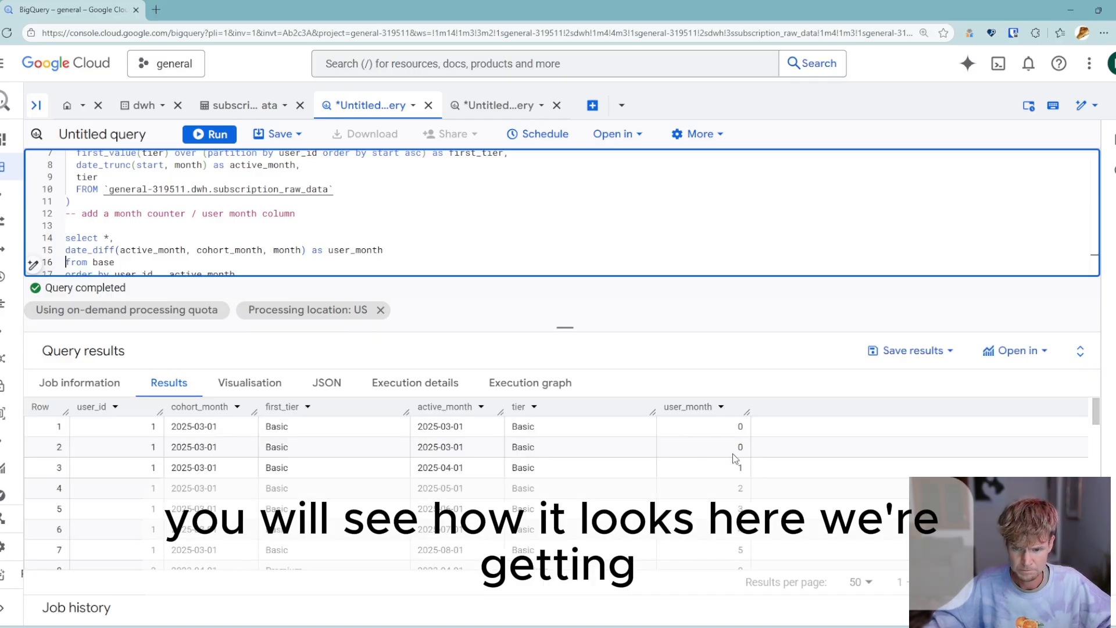
# - Compare the user_month values across the first user's rows in the query results
pyautogui.moveTo(149, 430); pyautogui.dragTo(601, 448)
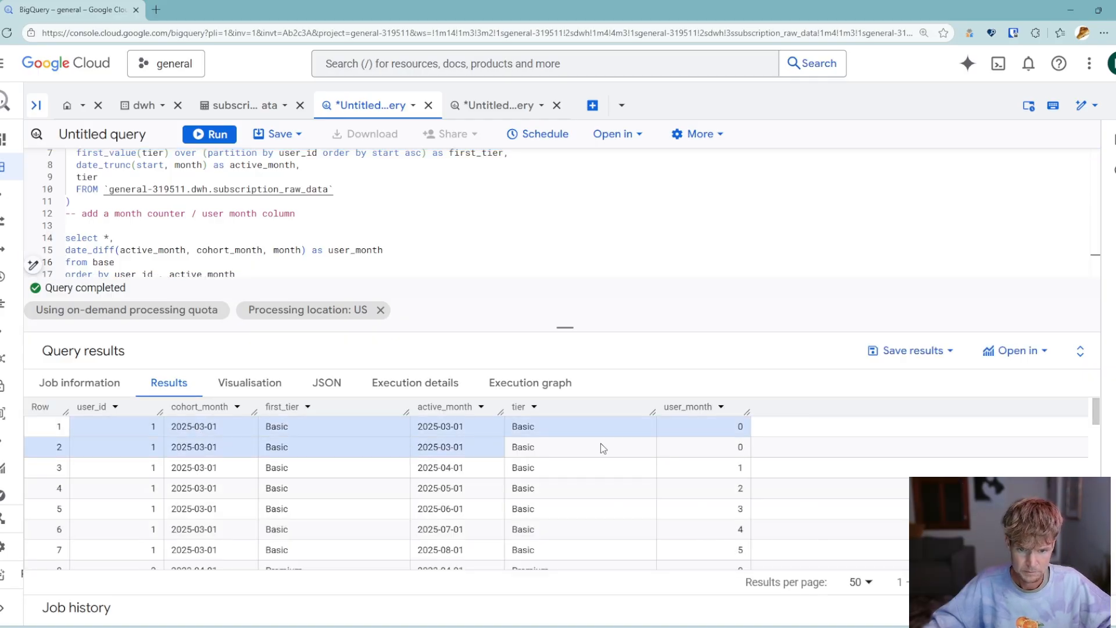
pyautogui.moveTo(730, 430); pyautogui.dragTo(731, 450)
pyautogui.press('Down')
pyautogui.press('Down')
pyautogui.press('Down')
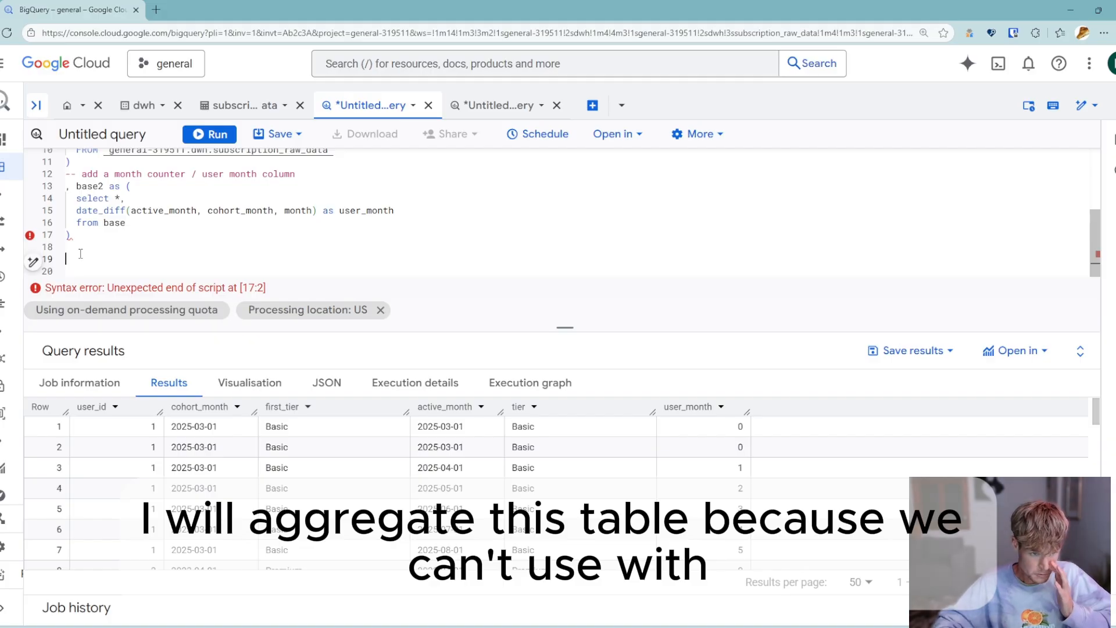
# - Wrap the user_month query in a CTE named base2 and continue on an empty line below it
pyautogui.click(81, 254)
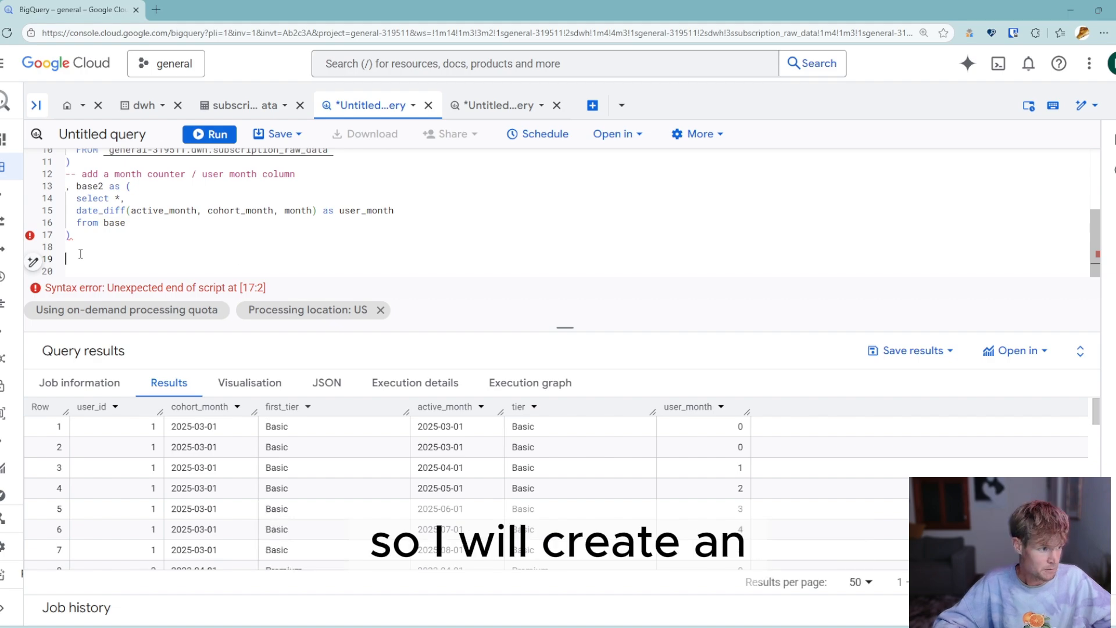
# - Clean up the end of the base2 CTE and start a new CTE named active_users below it
pyautogui.press('Up')
pyautogui.press('Up')
pyautogui.press('End')
pyautogui.press('BackSpace')
pyautogui.press('Down')
pyautogui.press('Down')
pyautogui.write(',')
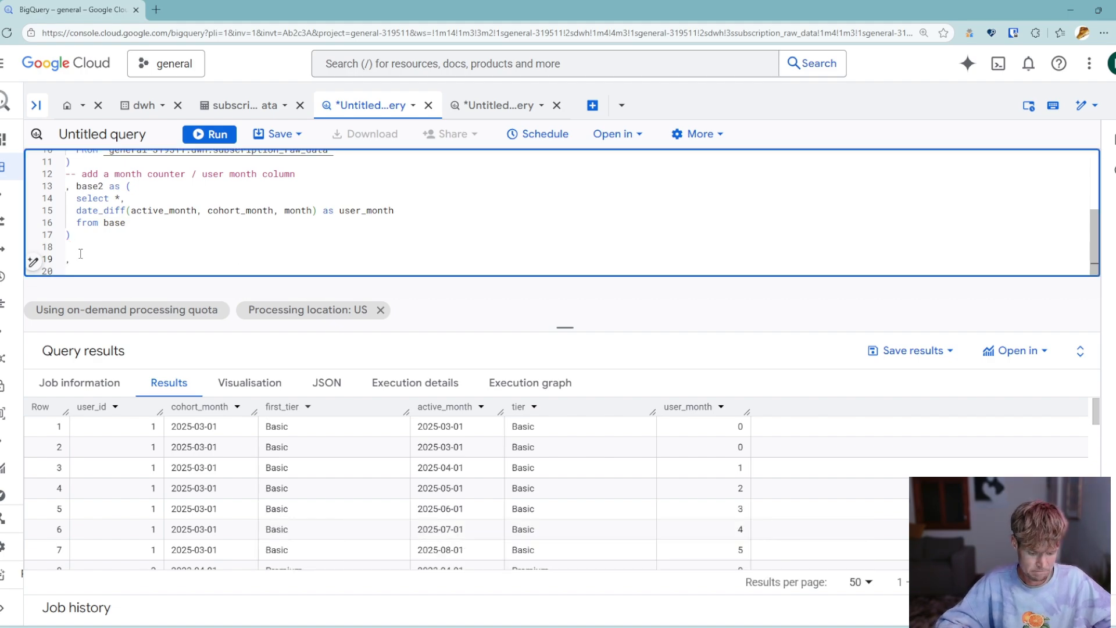
pyautogui.write(' a')
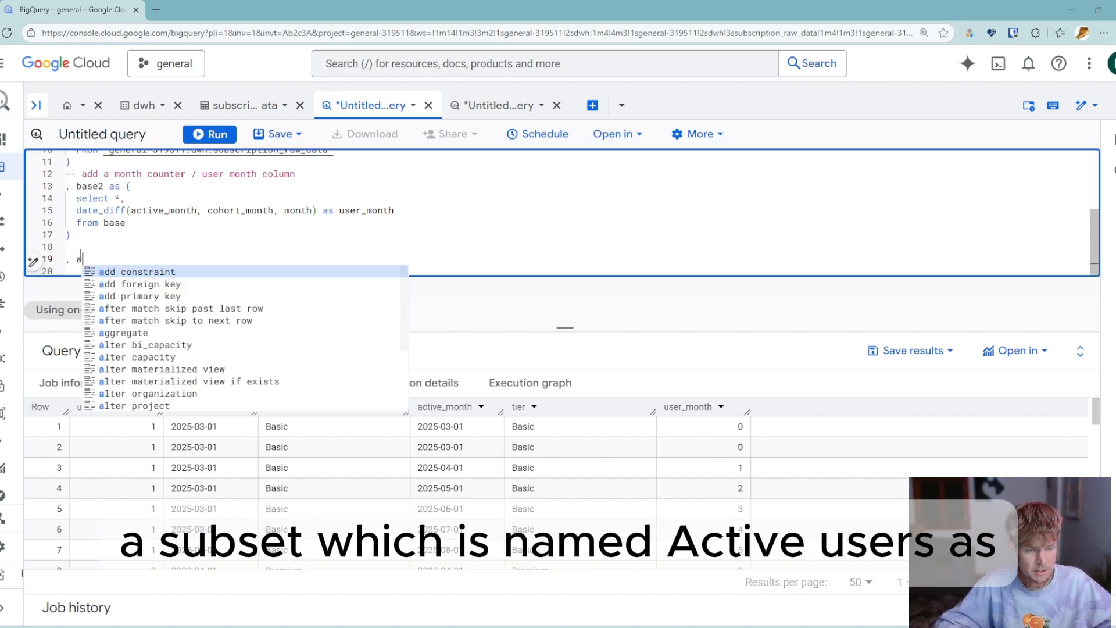
pyautogui.write('ctive_users')
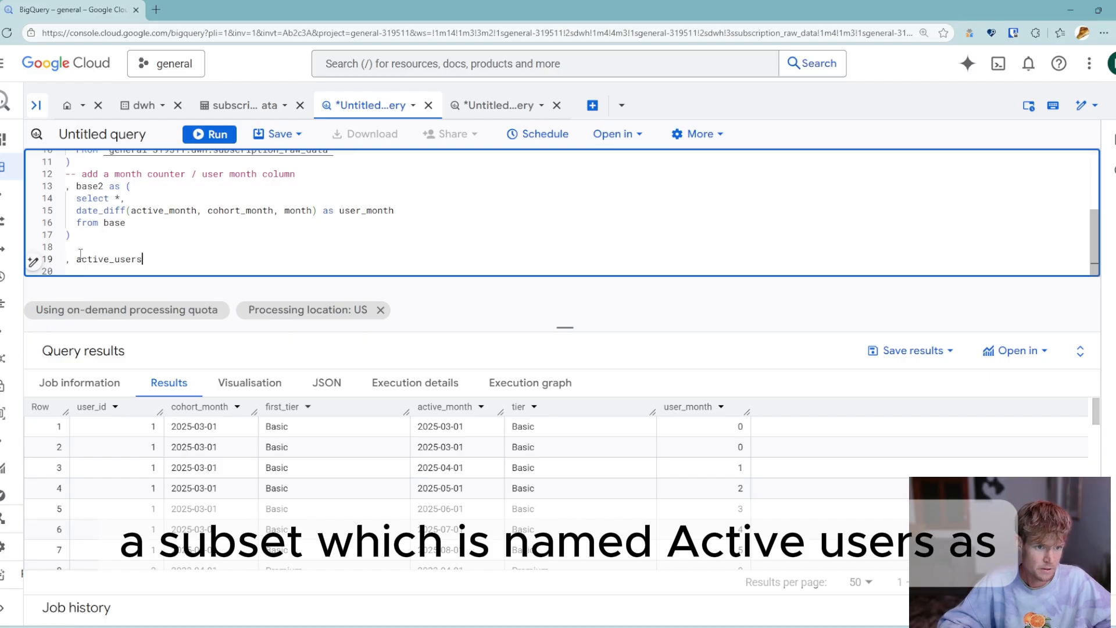
pyautogui.write(' as  (')
pyautogui.press('Return')
pyautogui.press('Return')
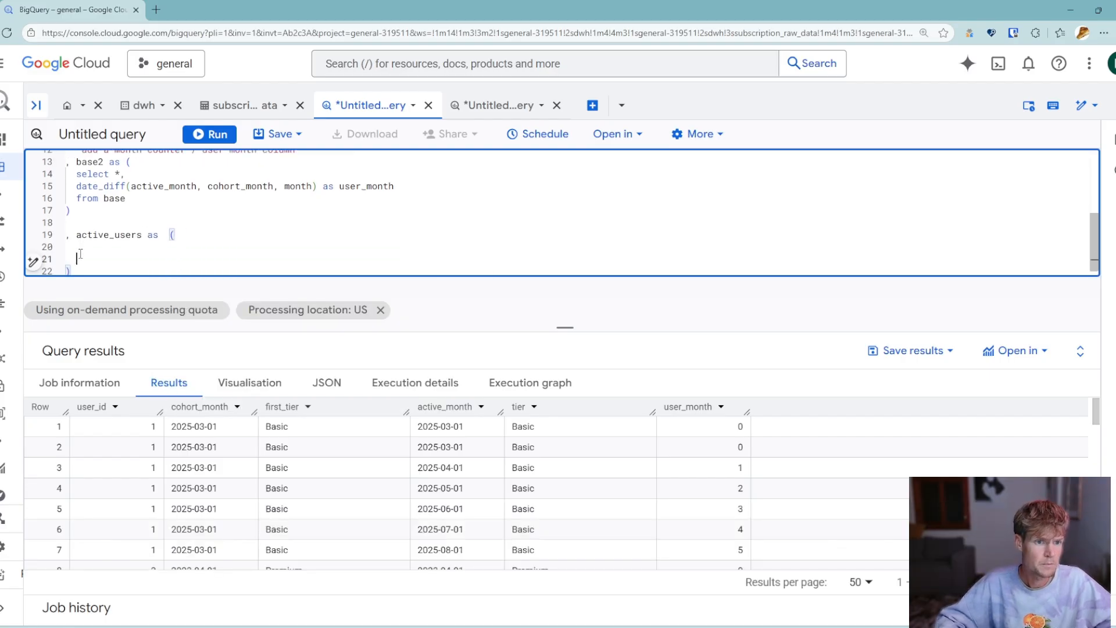
# - Fill active_users with a select of cohort_month, first_tier and count(distinct user_id) as active_users from base2, grouped by 1,2
pyautogui.press('Up')
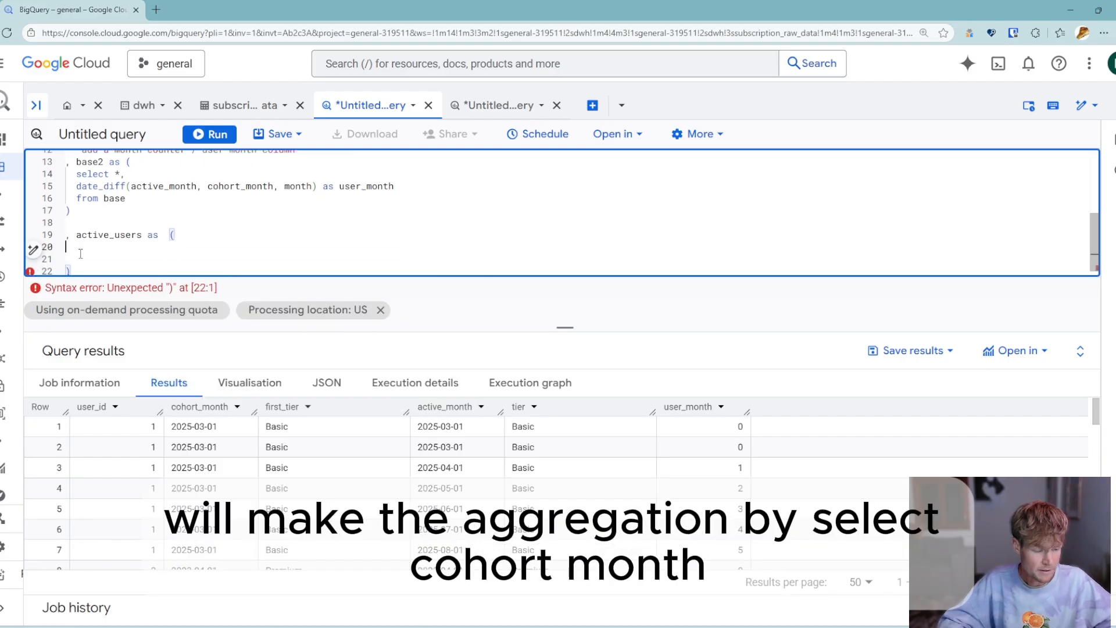
pyautogui.write('select')
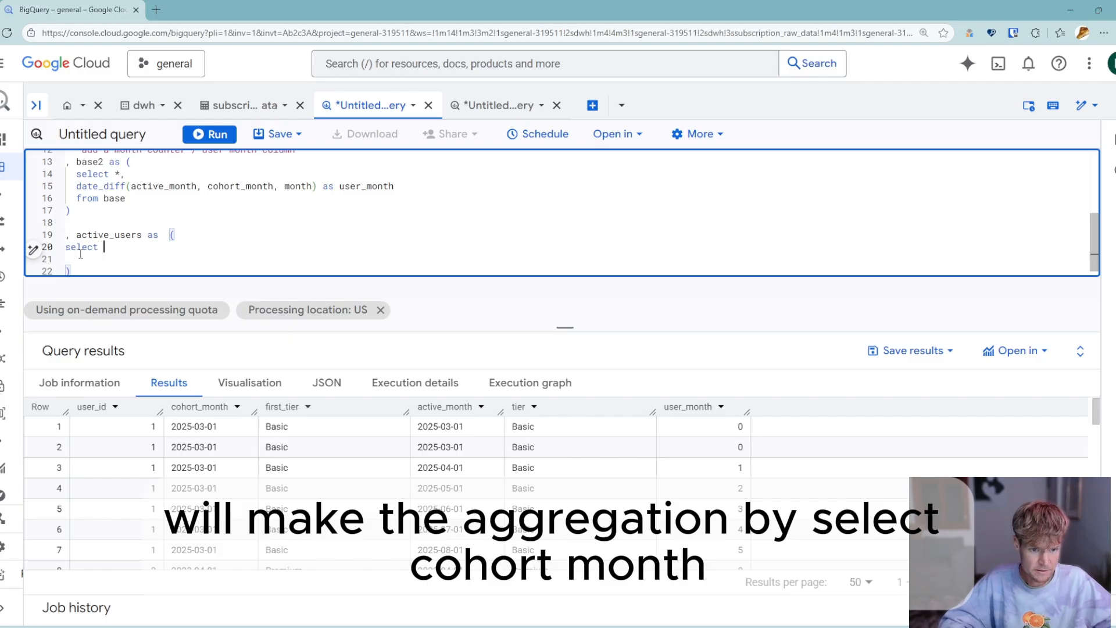
pyautogui.write(' cohort_month, ')
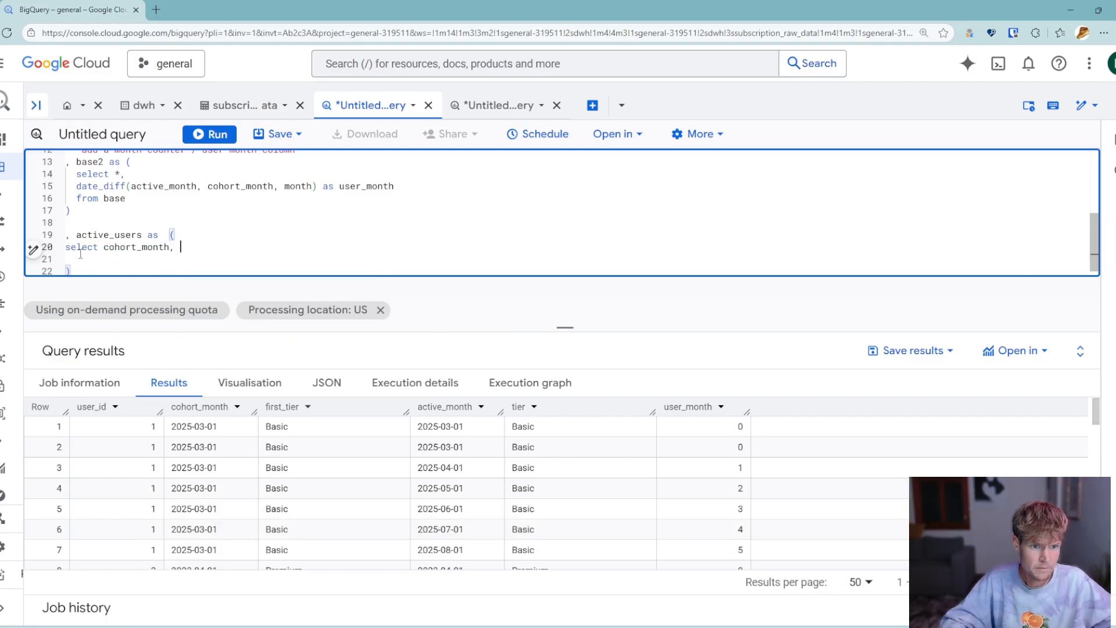
pyautogui.write('first_')
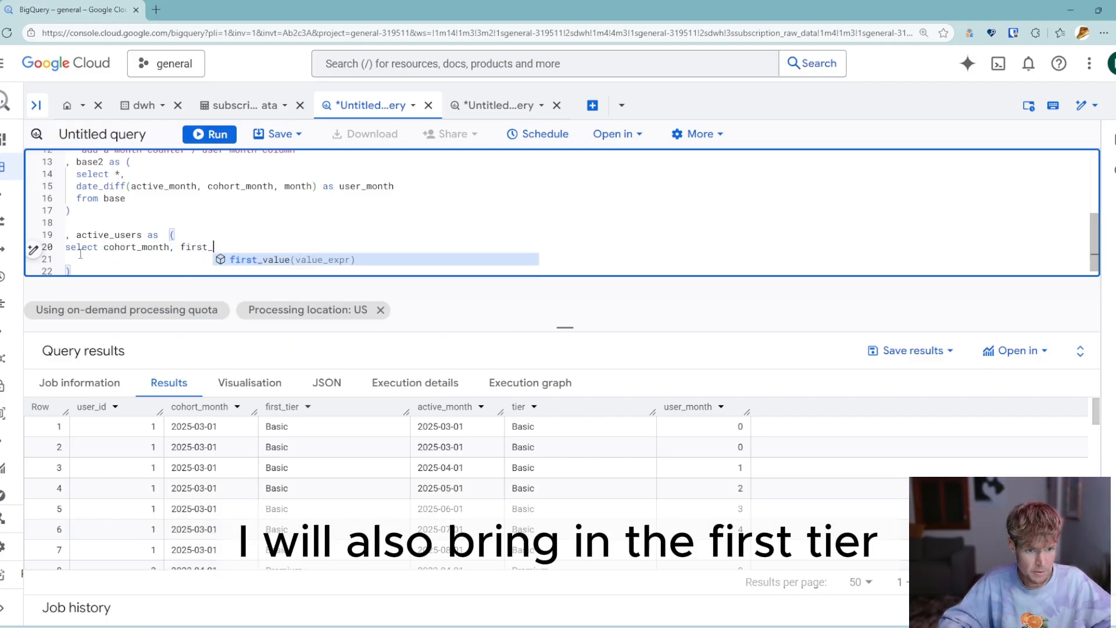
pyautogui.write('tier, ')
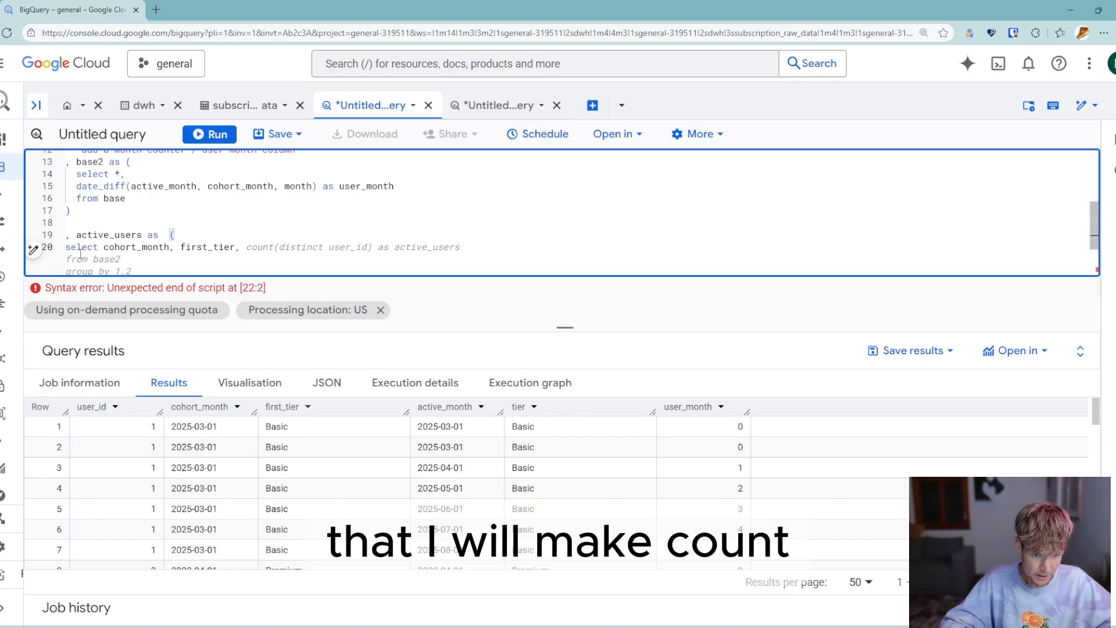
pyautogui.write('col')
pyautogui.press('BackSpace')
pyautogui.press('BackSpace')
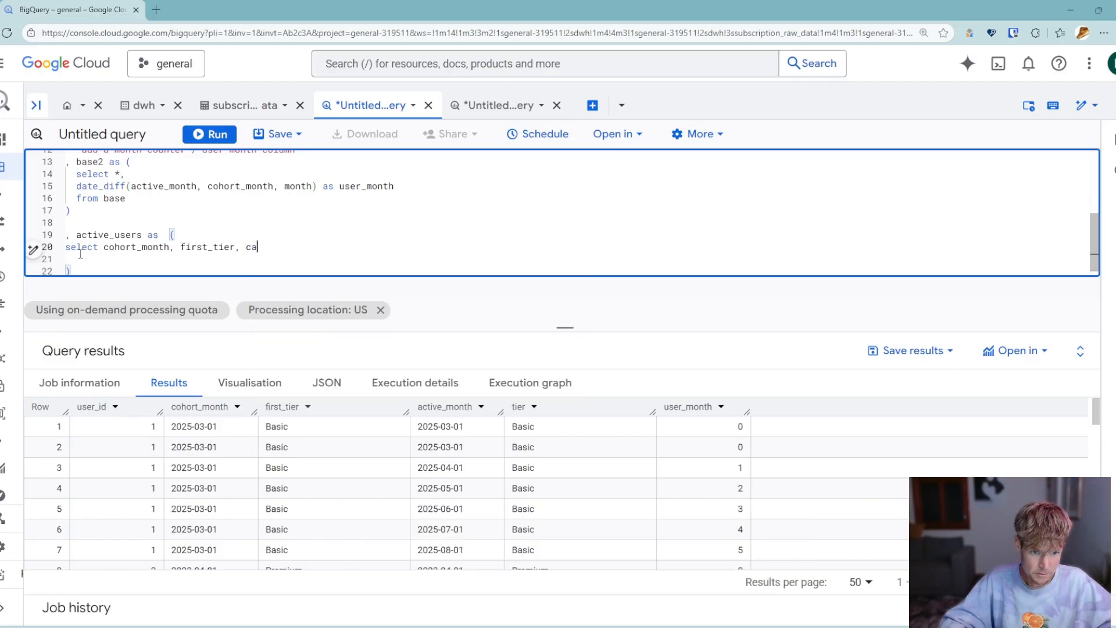
pyautogui.press('Tab')
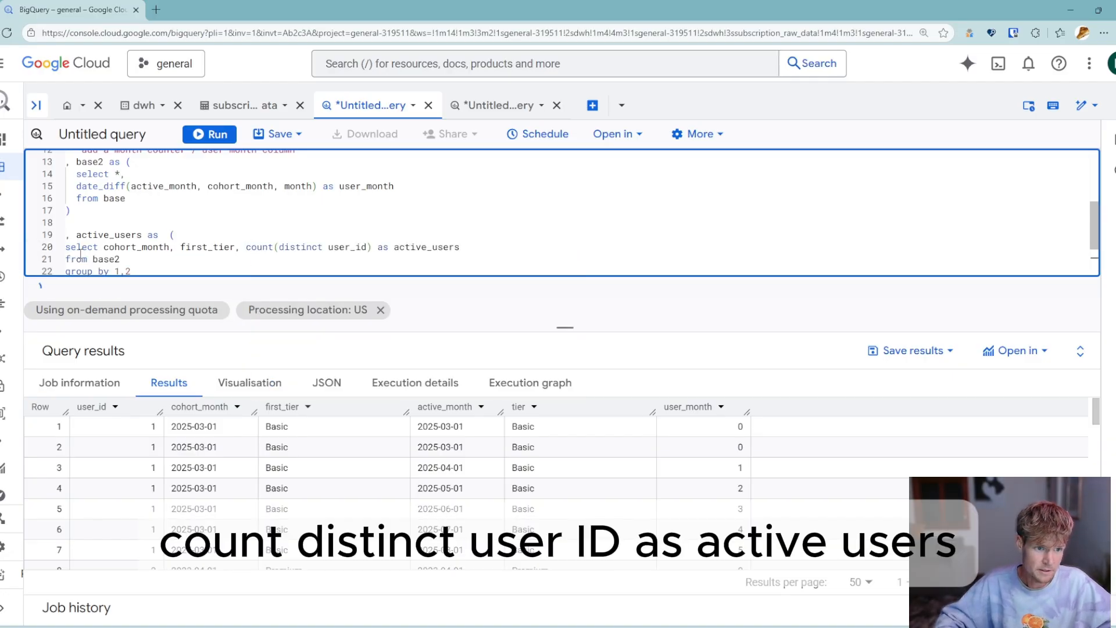
# - Add the final query "select * from active_users" below the active_users CTE
pyautogui.press('Down')
pyautogui.press('Down')
pyautogui.press('Down')
pyautogui.press('Up')
pyautogui.press('Up')
pyautogui.press('Up')
pyautogui.press('Up')
pyautogui.press('Down')
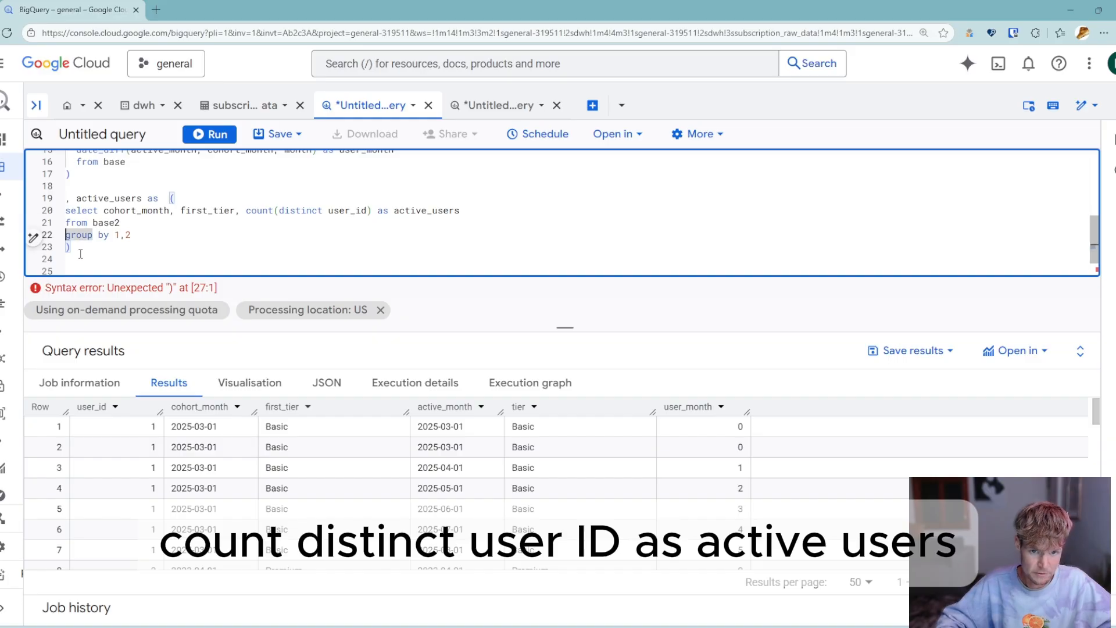
pyautogui.press('Down')
pyautogui.press('Down')
pyautogui.press('Down')
pyautogui.write('select * from active_users')
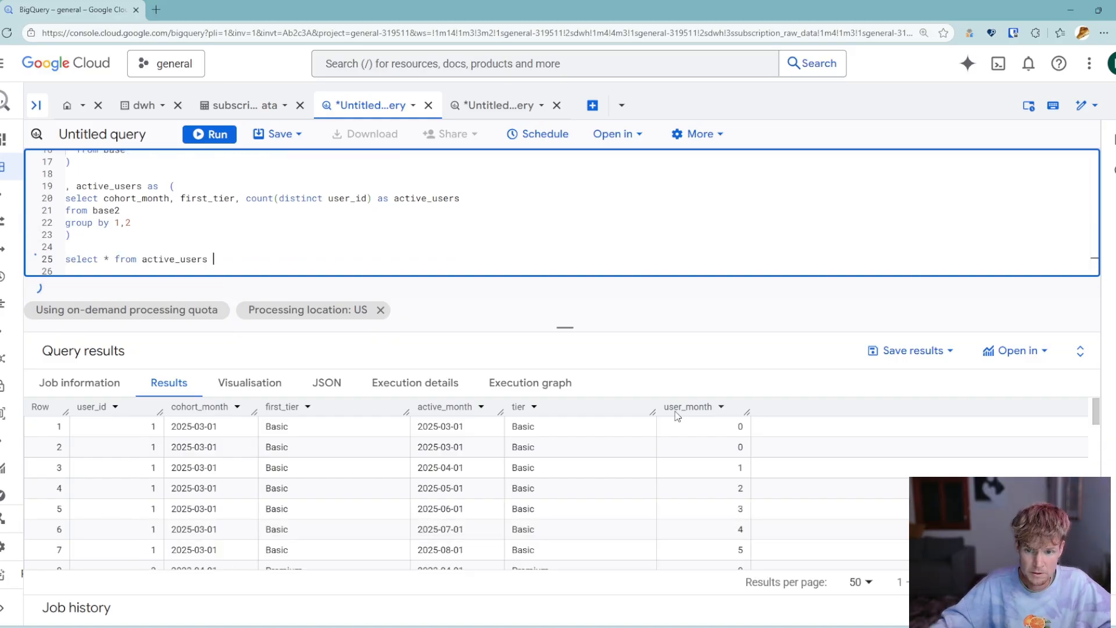
# - Add user_month to the active_users select before the count, put the count on its own line, and extend the grouping with 3
pyautogui.click(247, 198)
pyautogui.write('user_mo')
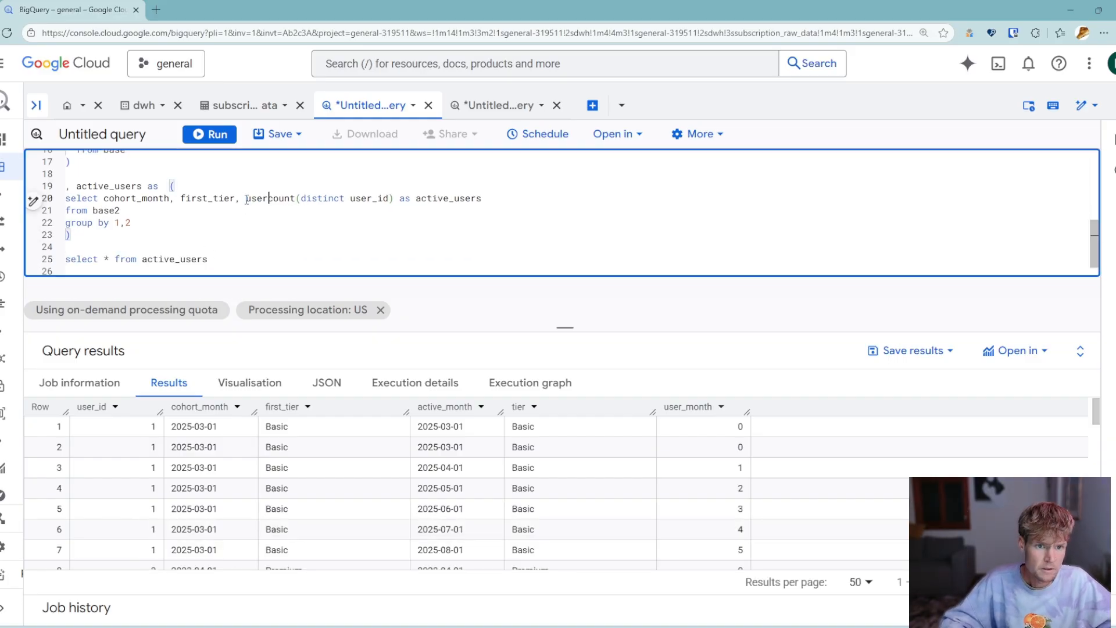
pyautogui.write('nth')
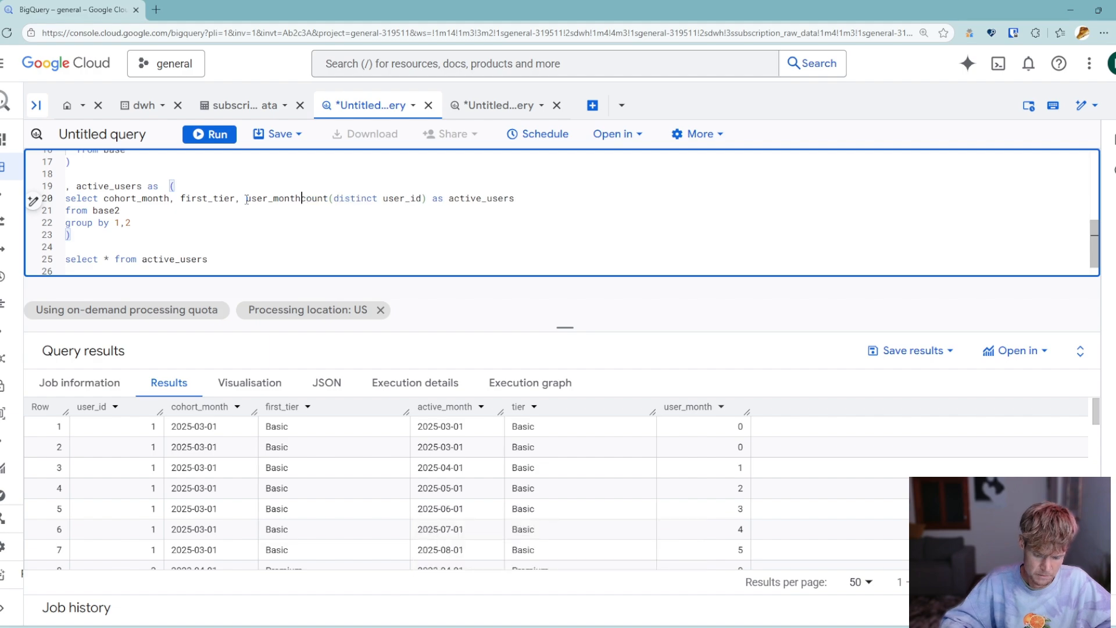
pyautogui.press('BackSpace')
pyautogui.write(',')
pyautogui.press('Return')
pyautogui.press('Down')
pyautogui.press('Down')
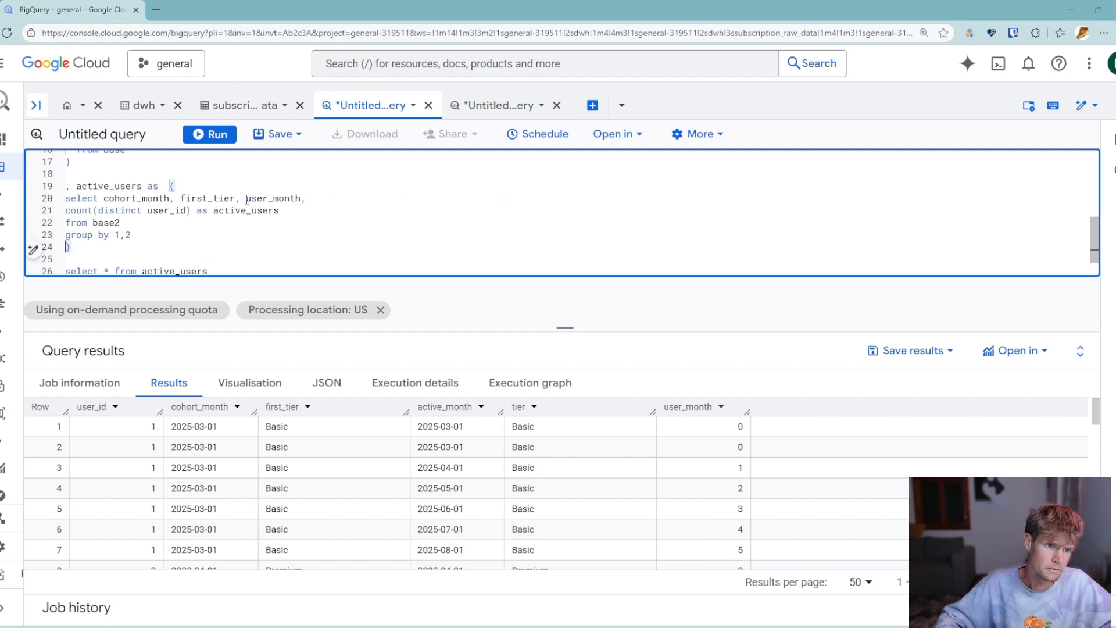
pyautogui.press('End')
pyautogui.write(', 3')
# - Order the final select by cohort_month, first_tier, user_month and run the query
pyautogui.press('Down')
pyautogui.press('Down')
pyautogui.press('Down')
pyautogui.press('End')
pyautogui.press('Return')
pyautogui.write('order ')
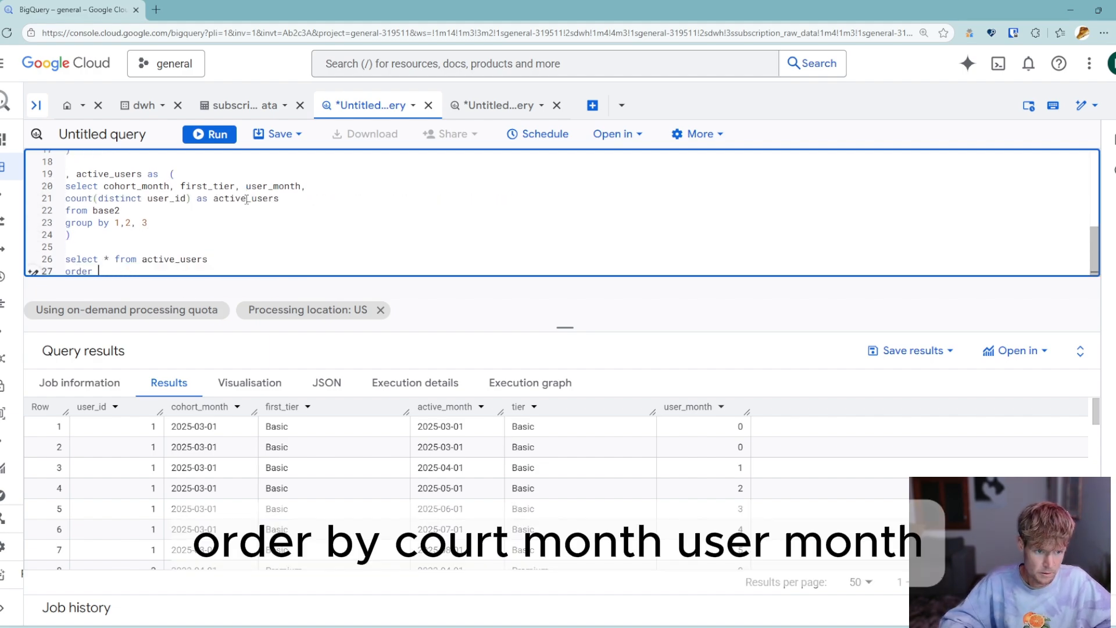
pyautogui.write('bz y cohort')
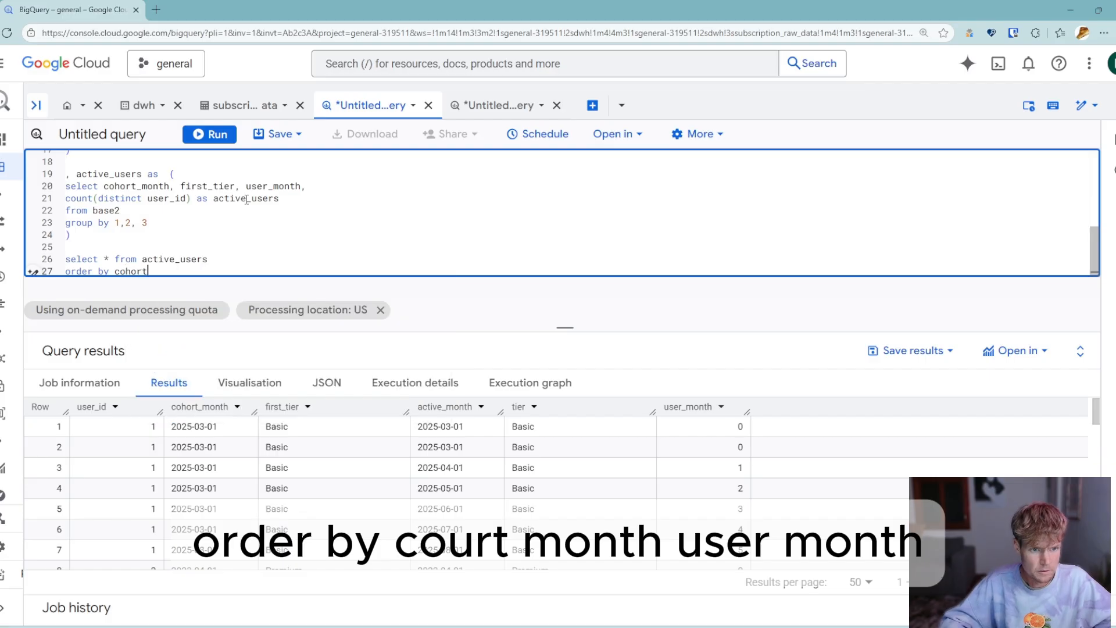
pyautogui.write('_month, user_month')
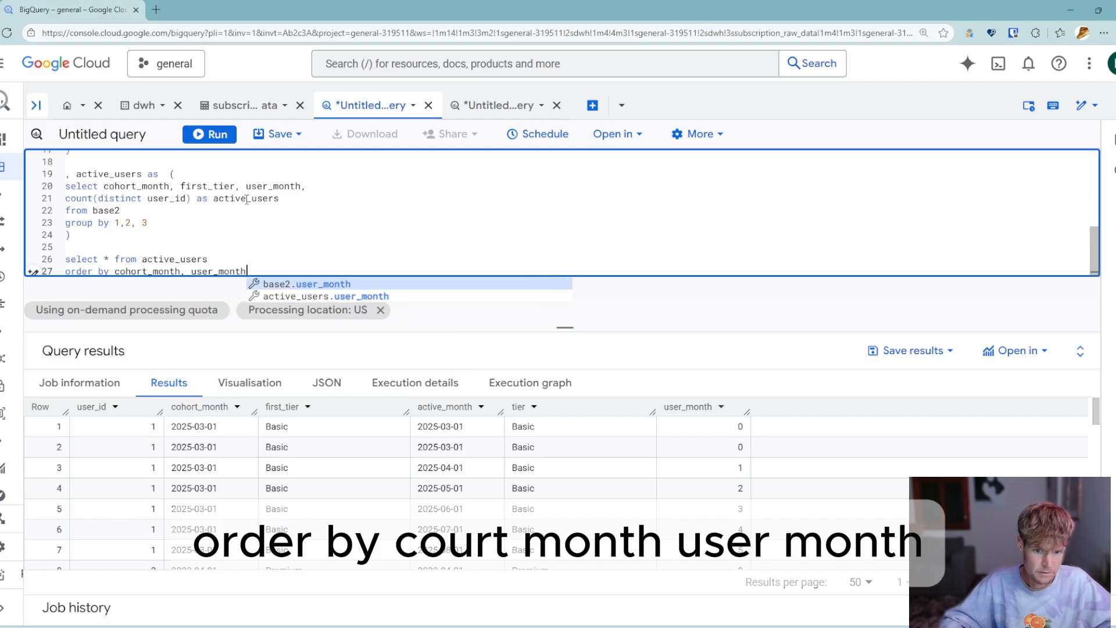
pyautogui.press('Left')
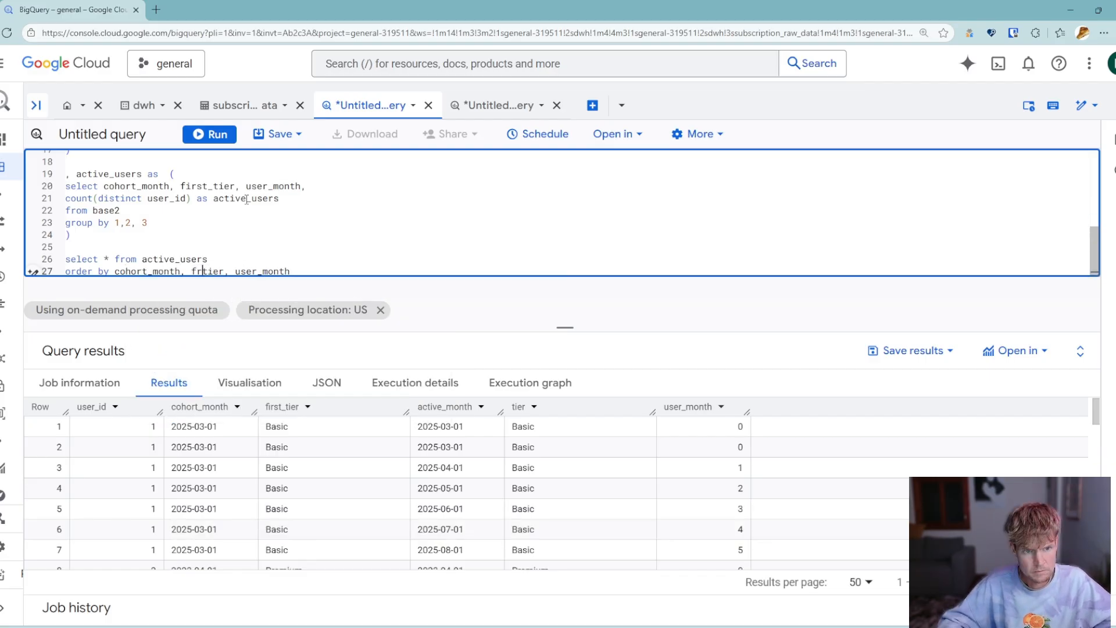
pyautogui.press('BackSpace')
pyautogui.write('ier')
pyautogui.press('BackSpace')
pyautogui.press('BackSpace')
pyautogui.write('irst_')
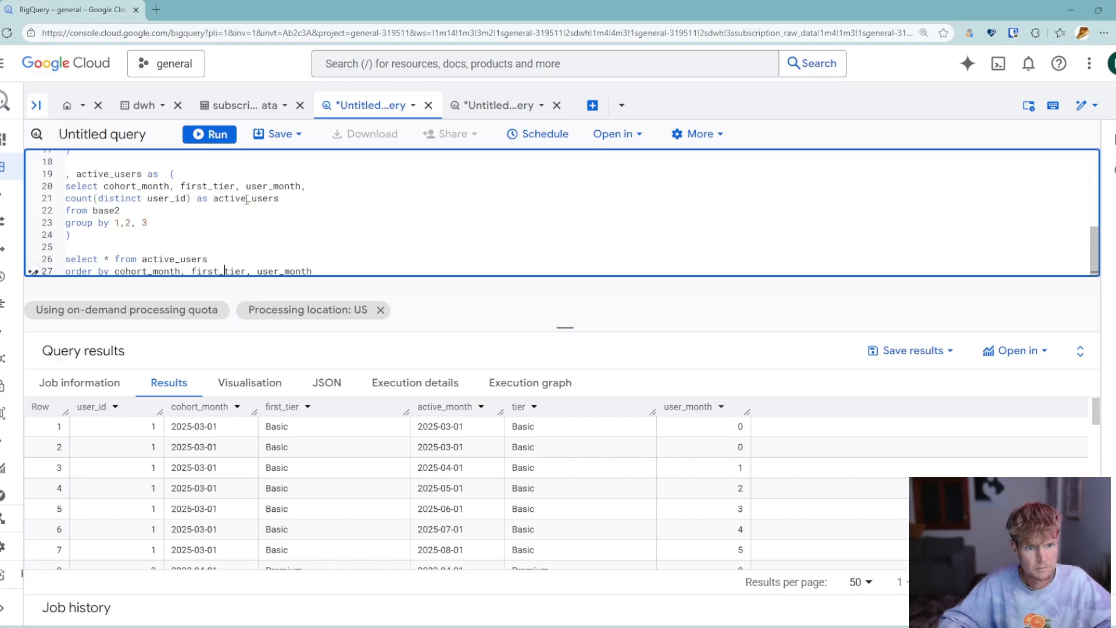
pyautogui.hotkey('ctrl', 'Return')
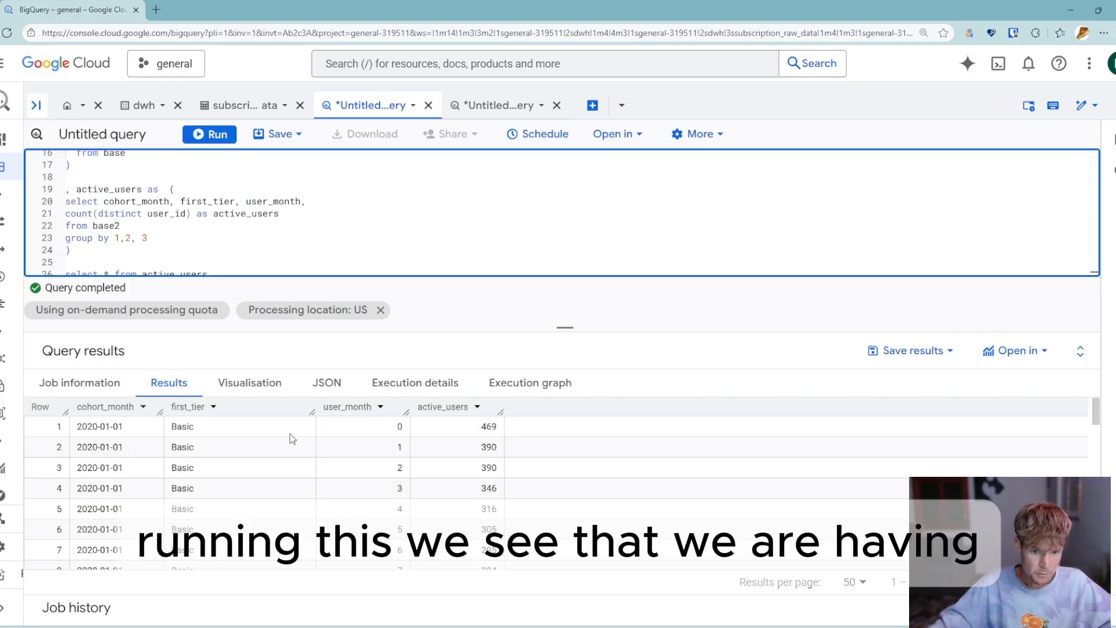
# - Examine how active_users develops by user_month for the first Basic cohort, starting from the sign-up month
pyautogui.click(486, 429)
pyautogui.click(193, 433)
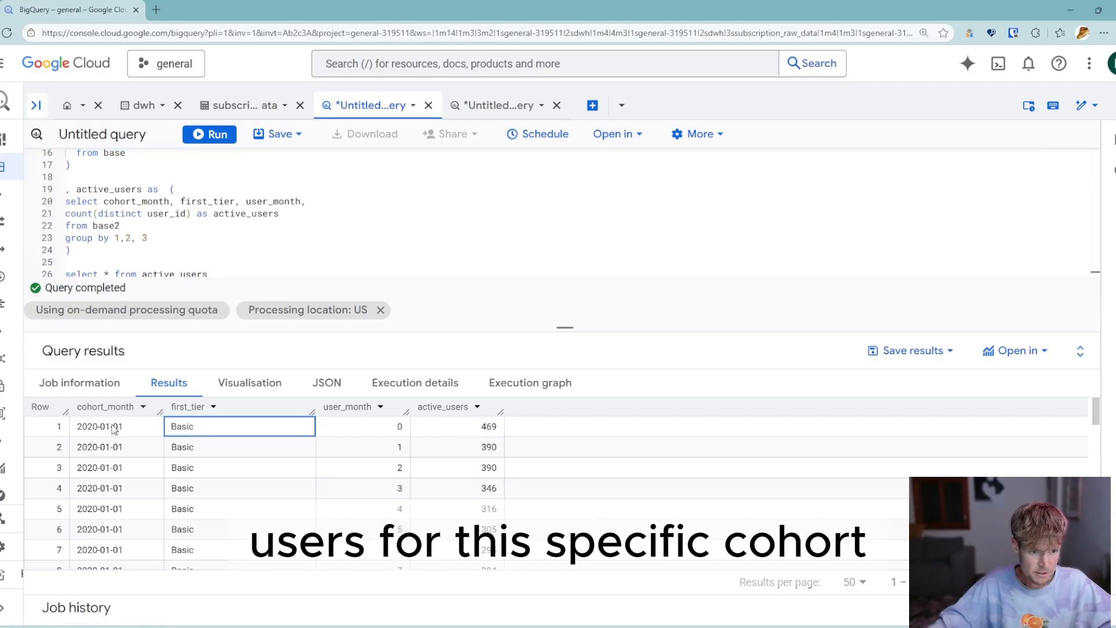
pyautogui.doubleClick(182, 427)
pyautogui.click(385, 428)
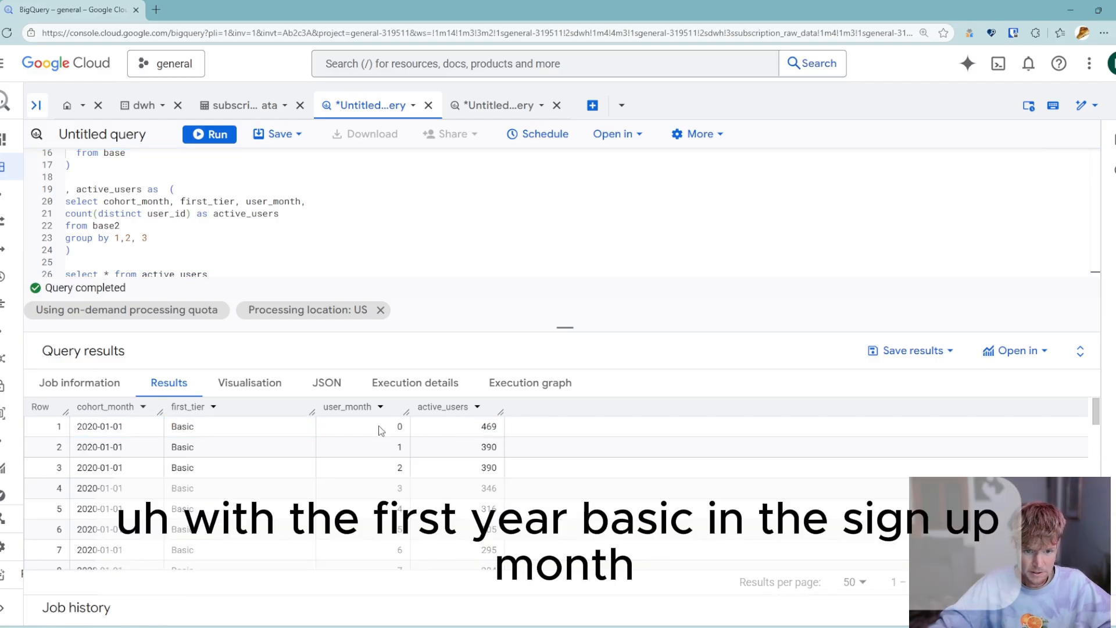
pyautogui.doubleClick(400, 428)
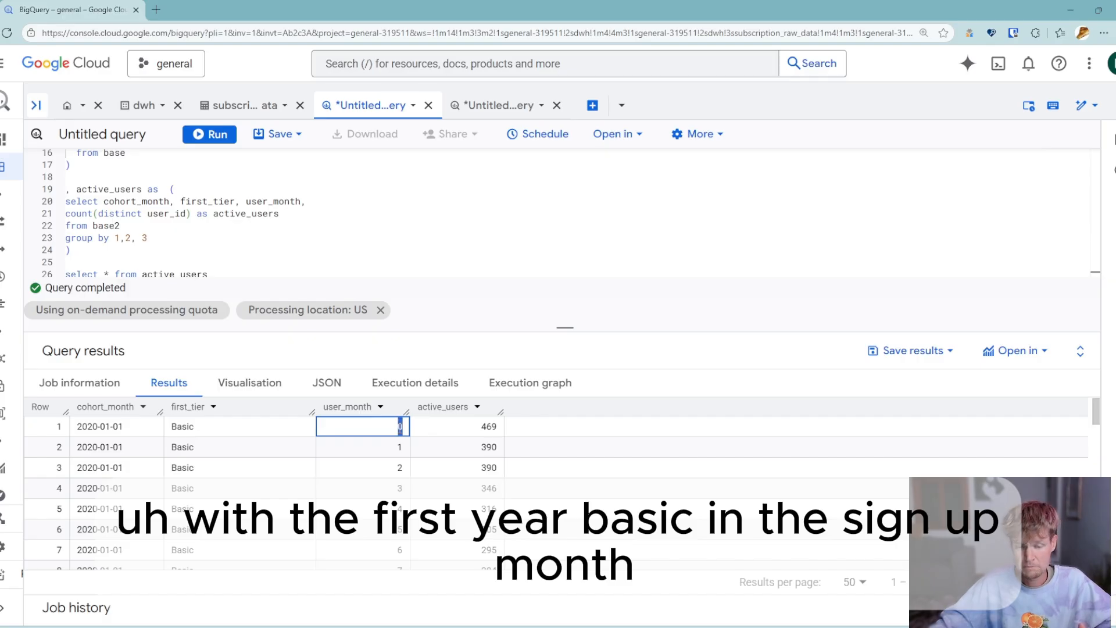
pyautogui.click(483, 428)
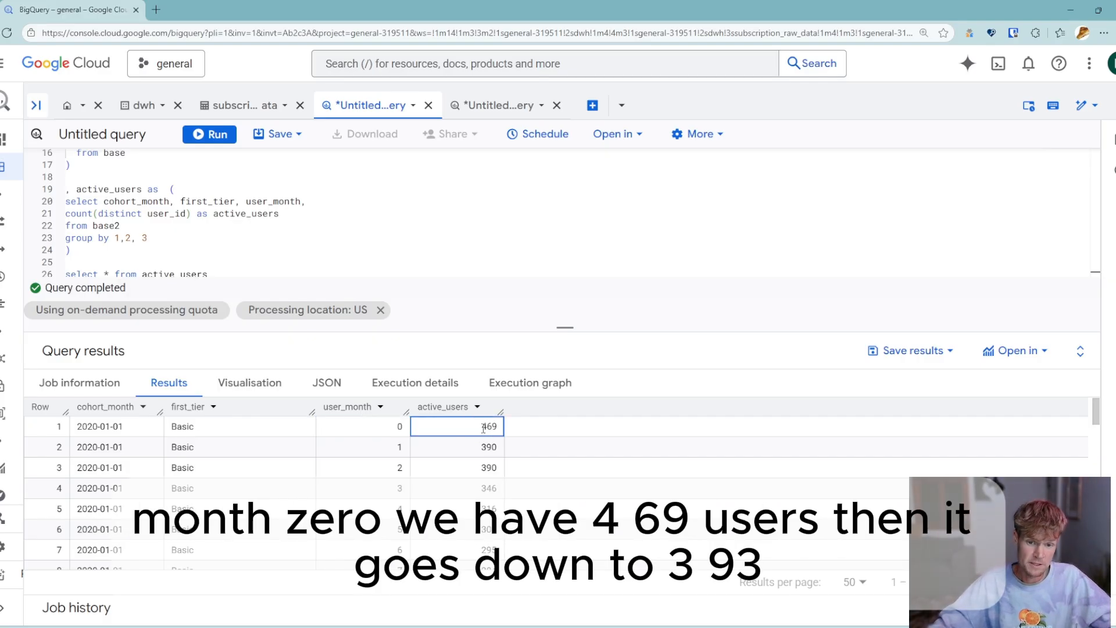
pyautogui.click(494, 447)
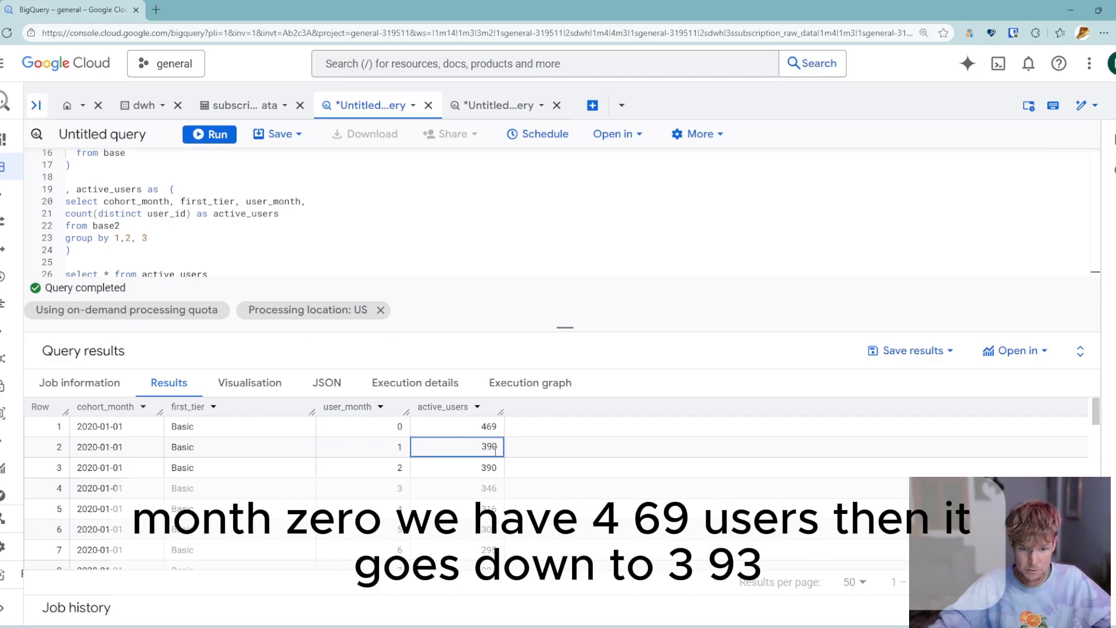
pyautogui.click(497, 469)
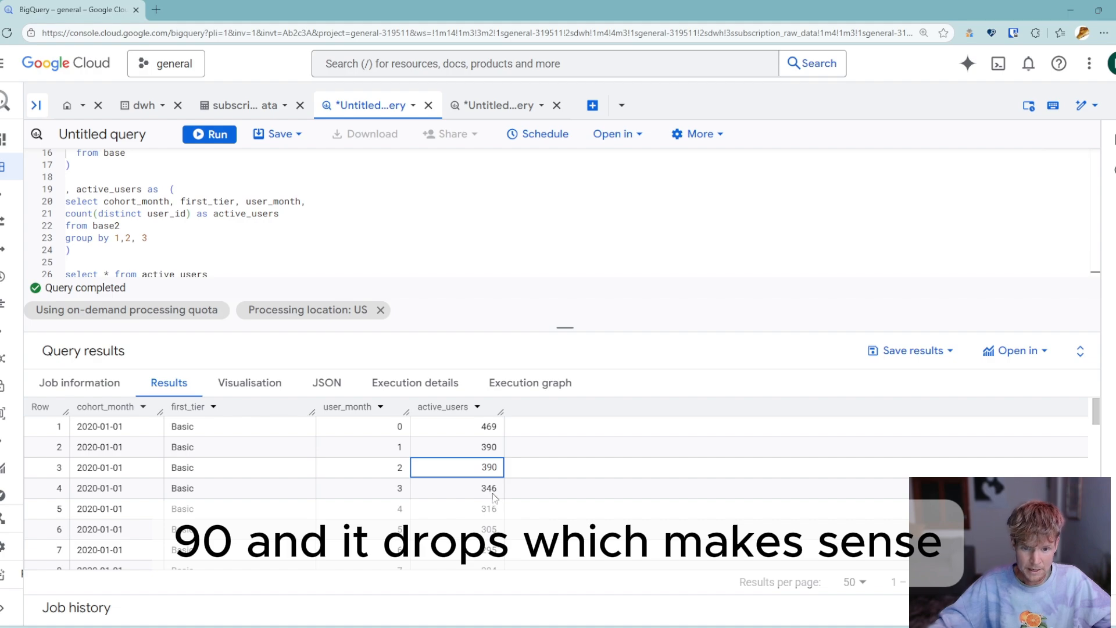
pyautogui.scroll(-2, 492, 494)
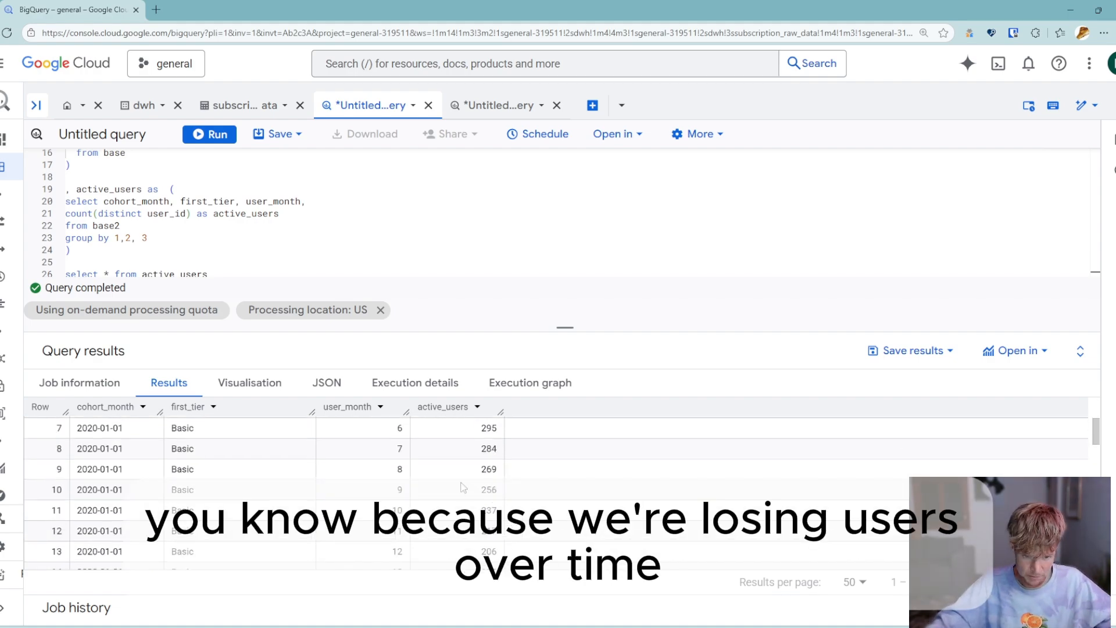
pyautogui.scroll(2, 460, 487)
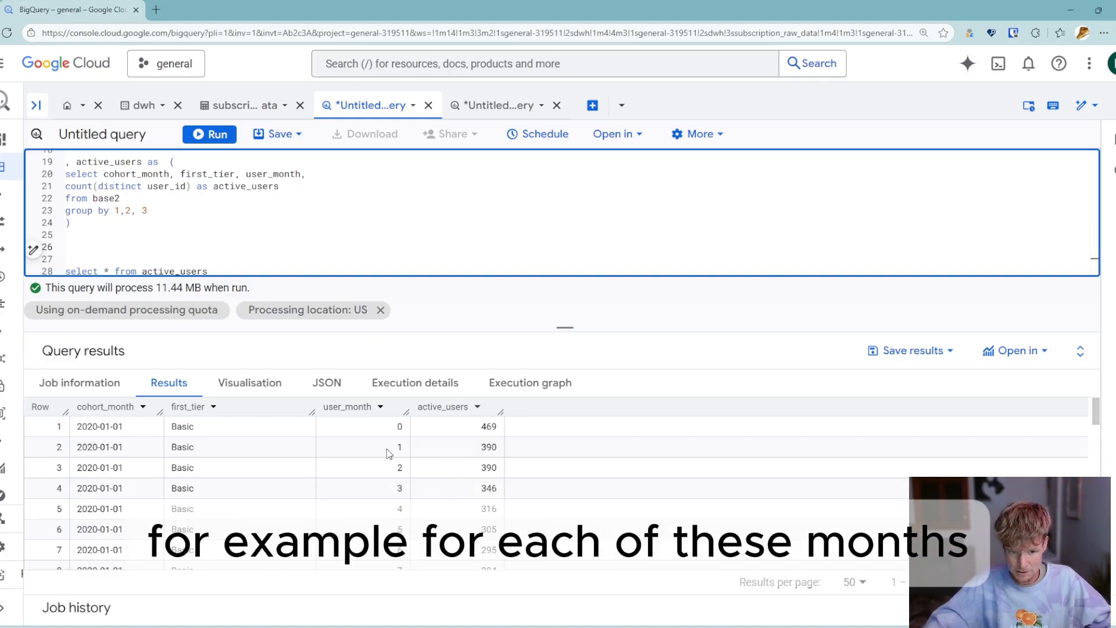
pyautogui.click(448, 430)
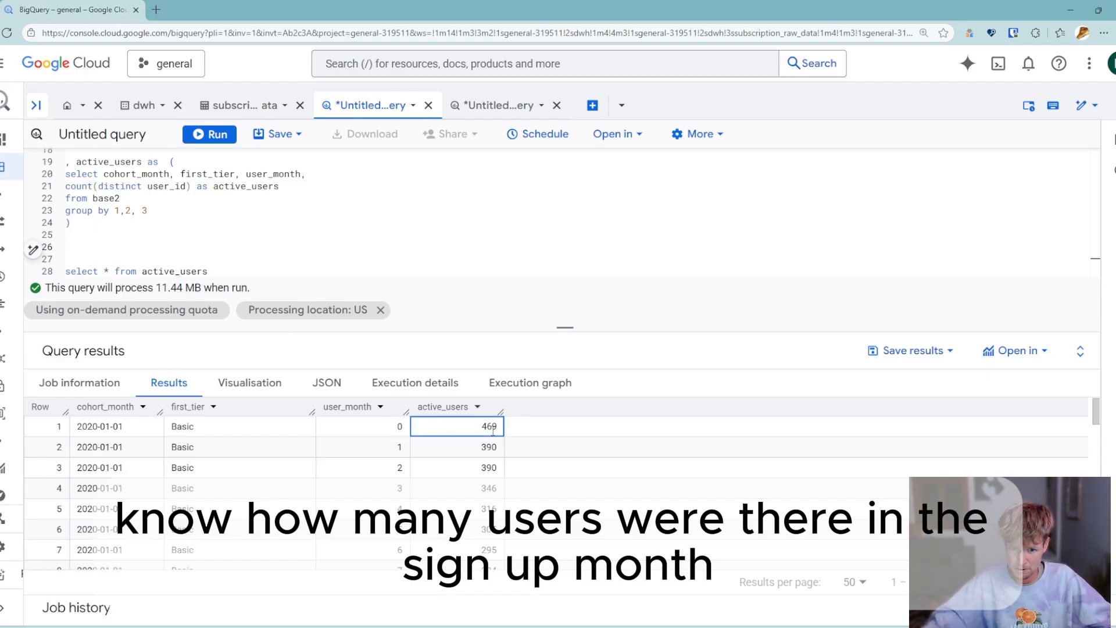
pyautogui.doubleClick(488, 426)
pyautogui.click(482, 428)
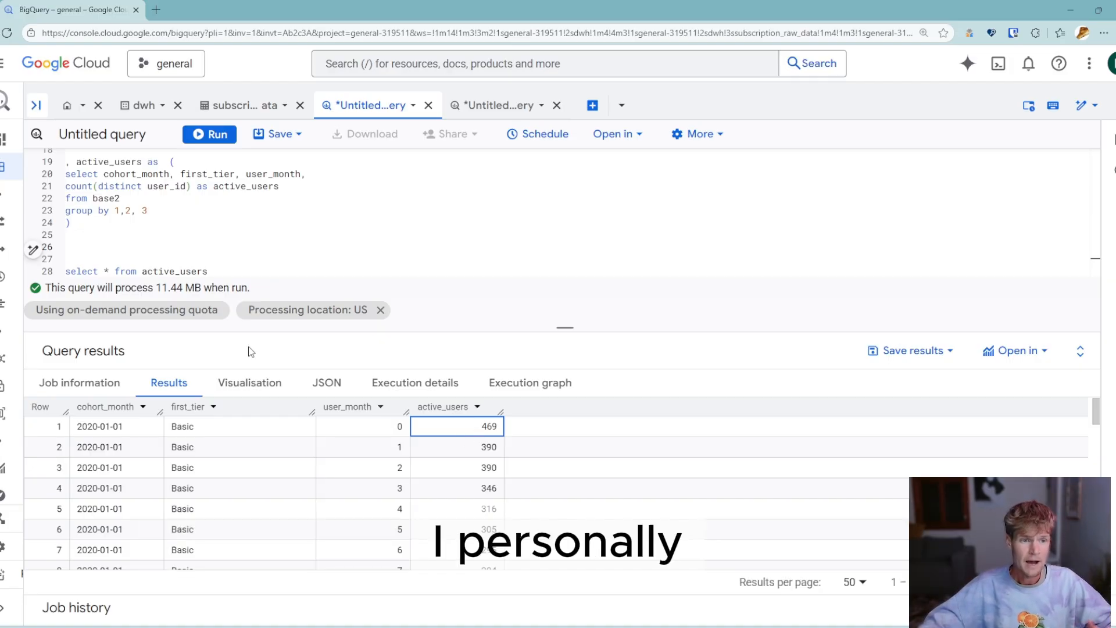
# - Start a cohort_size CTE below the active_users CTE, with the closing parenthesis on a line of its own
pyautogui.click(79, 246)
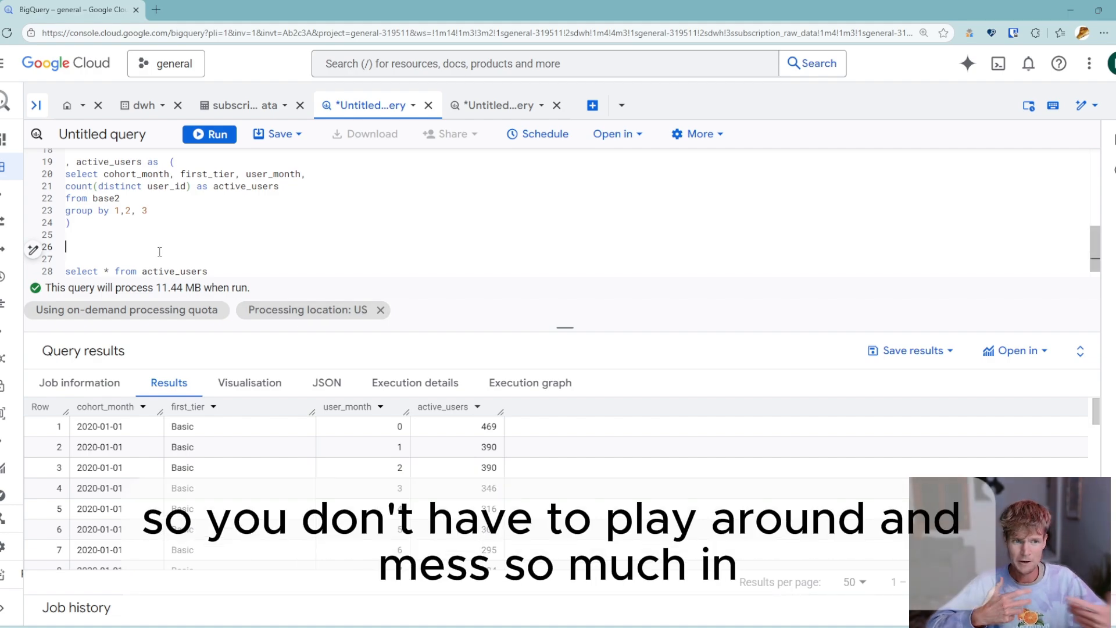
pyautogui.click(111, 244)
pyautogui.write(', cohort_siz')
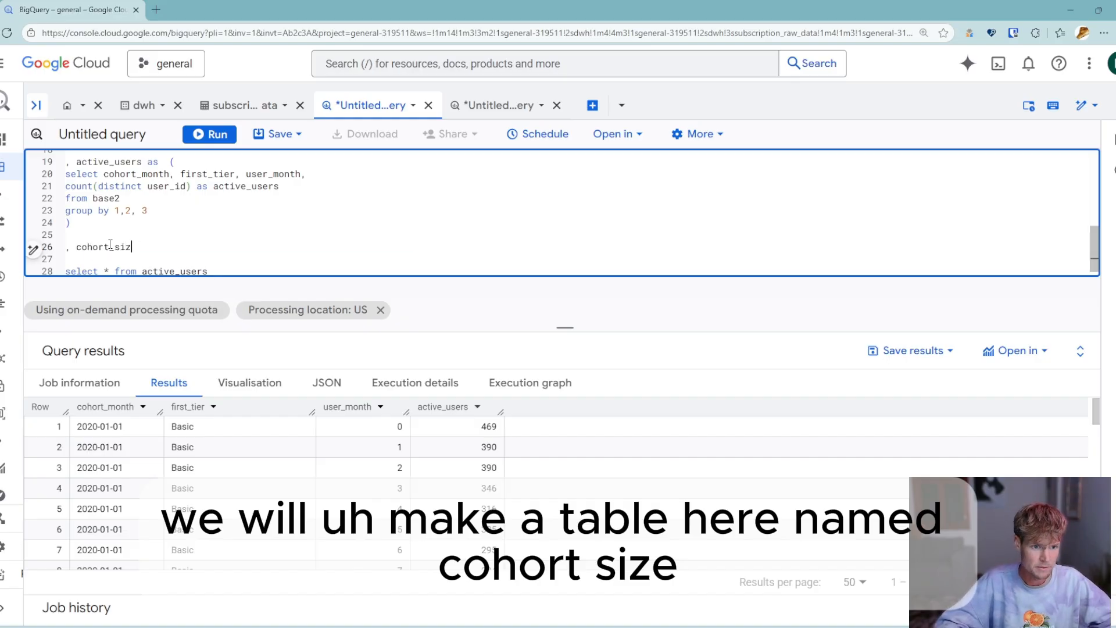
pyautogui.write('e as (')
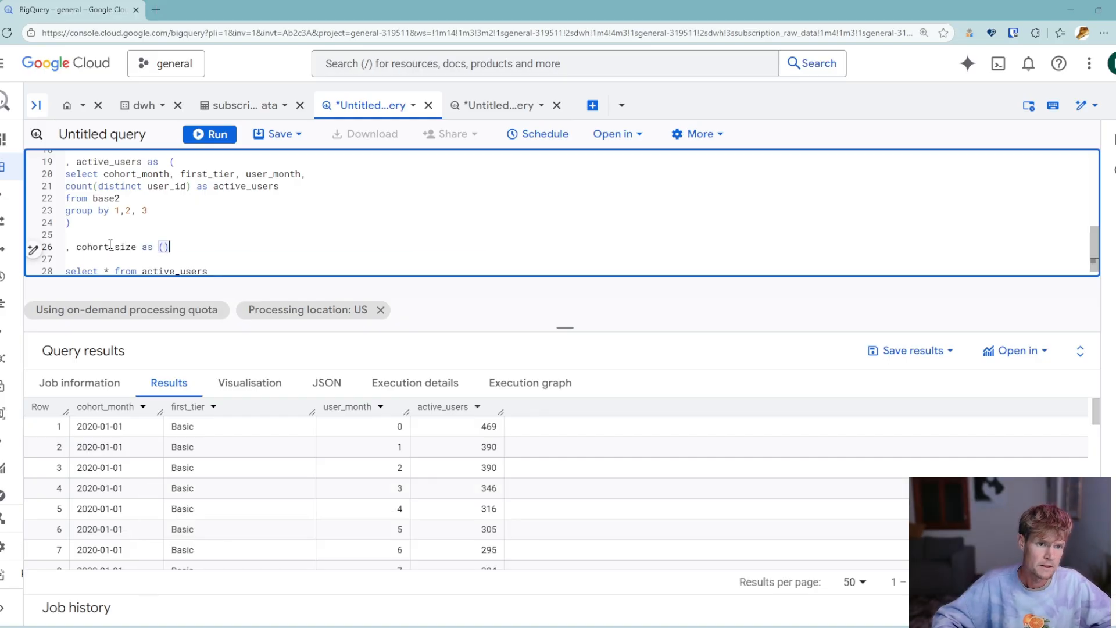
pyautogui.press('Return')
pyautogui.press('Return')
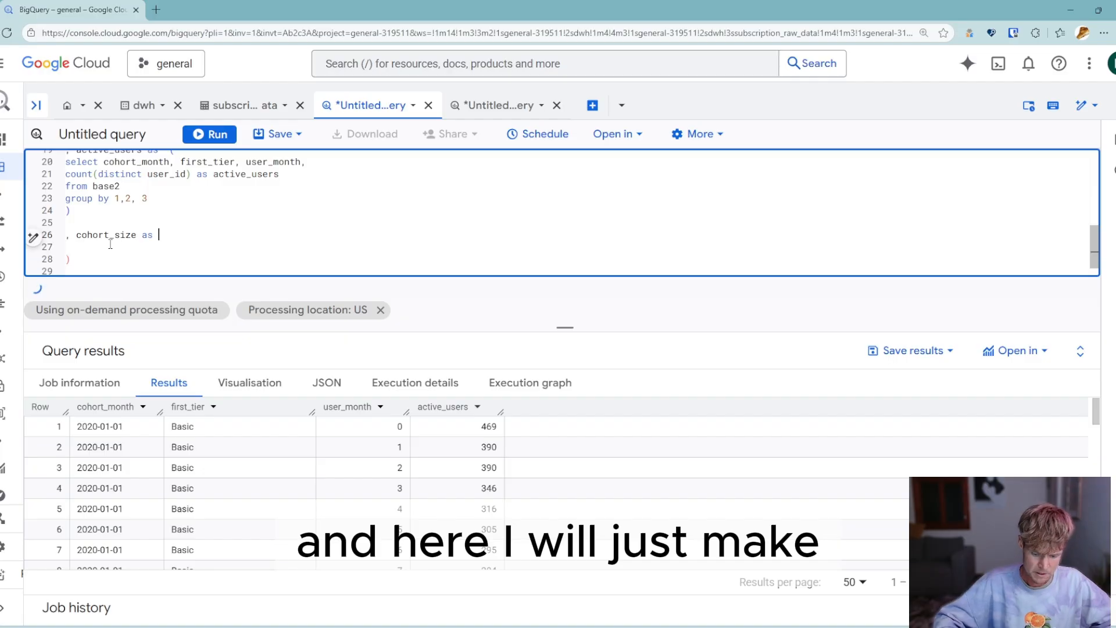
pyautogui.write('(')
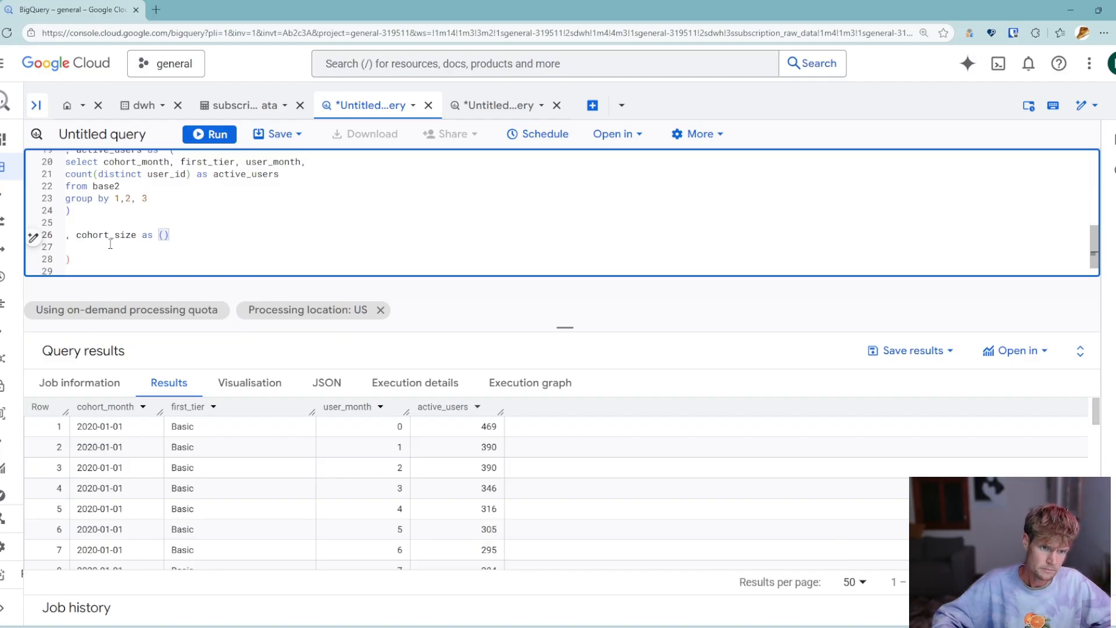
pyautogui.press('Delete')
pyautogui.press('Down')
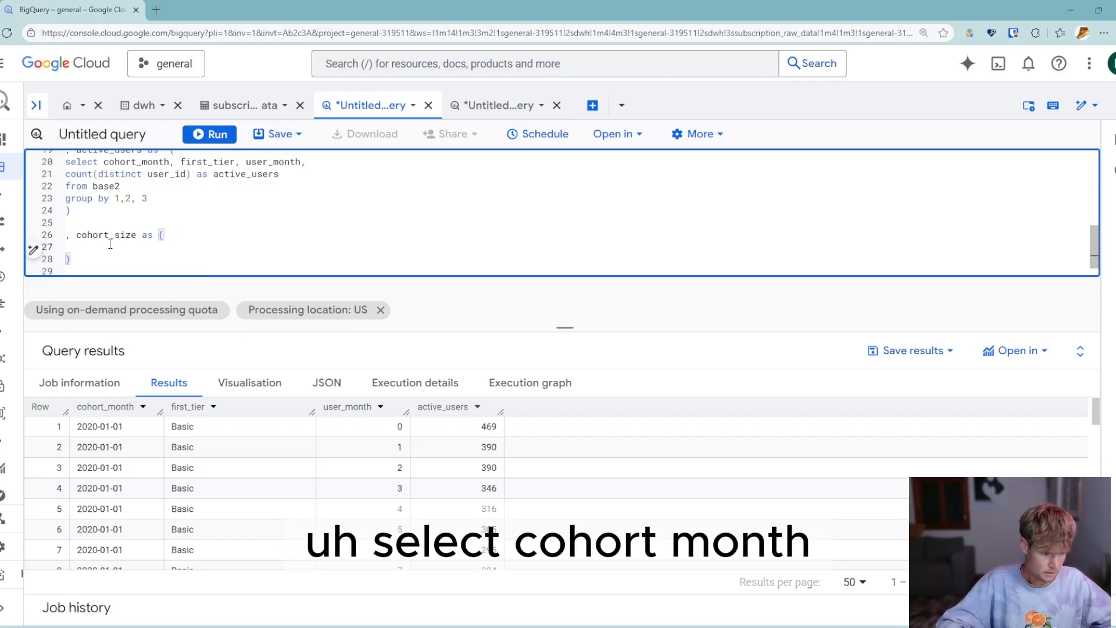
# - Fill the cohort_size CTE: select cohort_month, first_tier and count(distinct user_id) as cohort_size from base2, group by 1,2
pyautogui.write('select cohort_m')
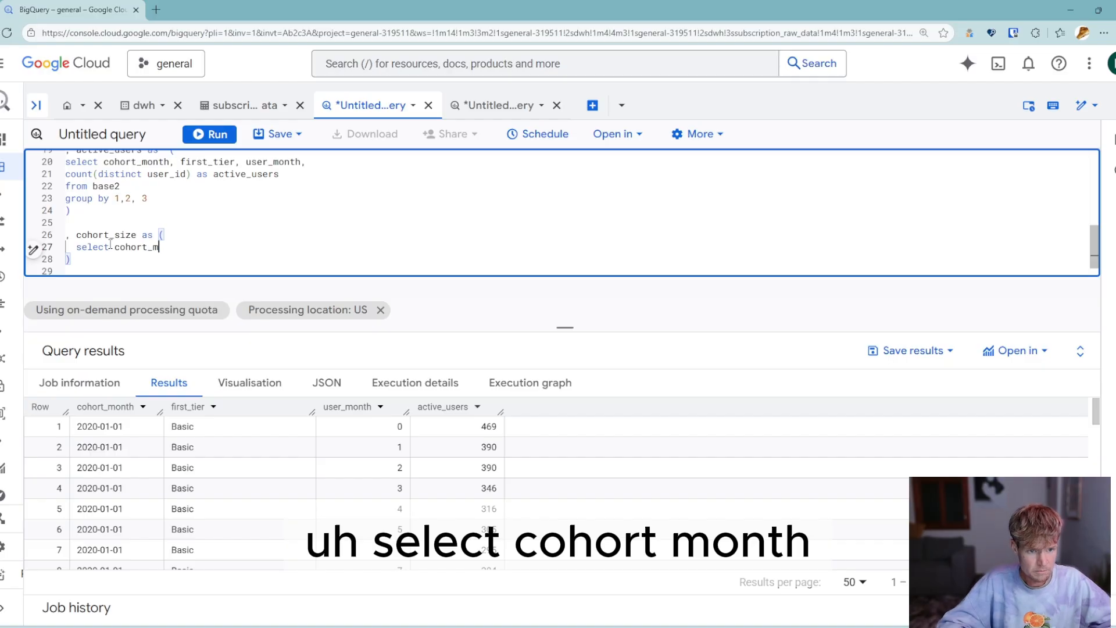
pyautogui.write('onth, ')
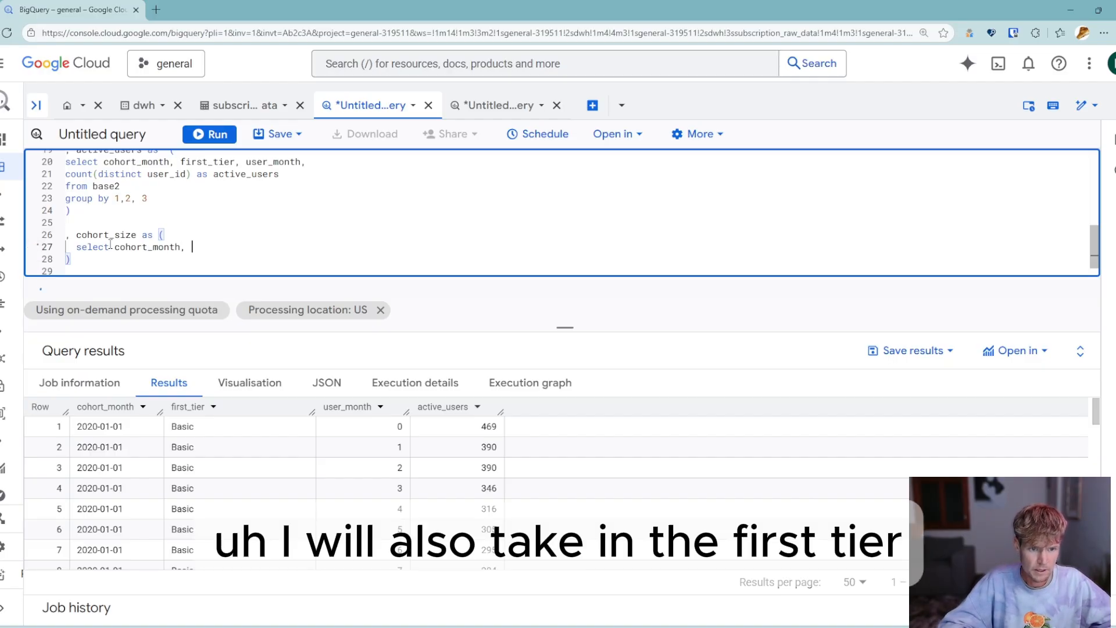
pyautogui.write('first_tier, ')
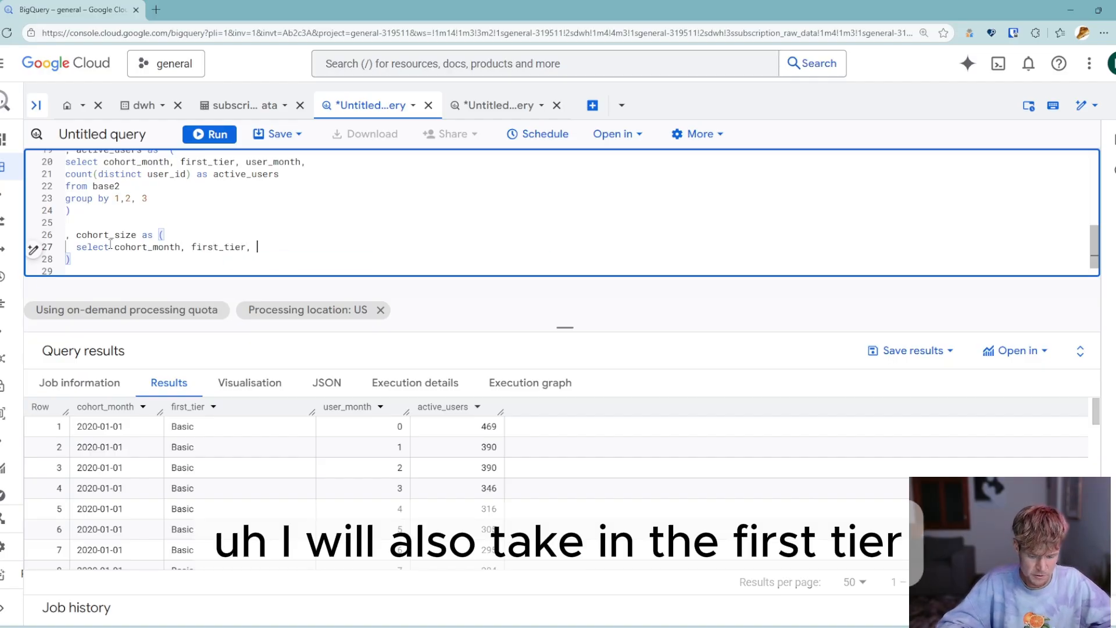
pyautogui.write('count(disti')
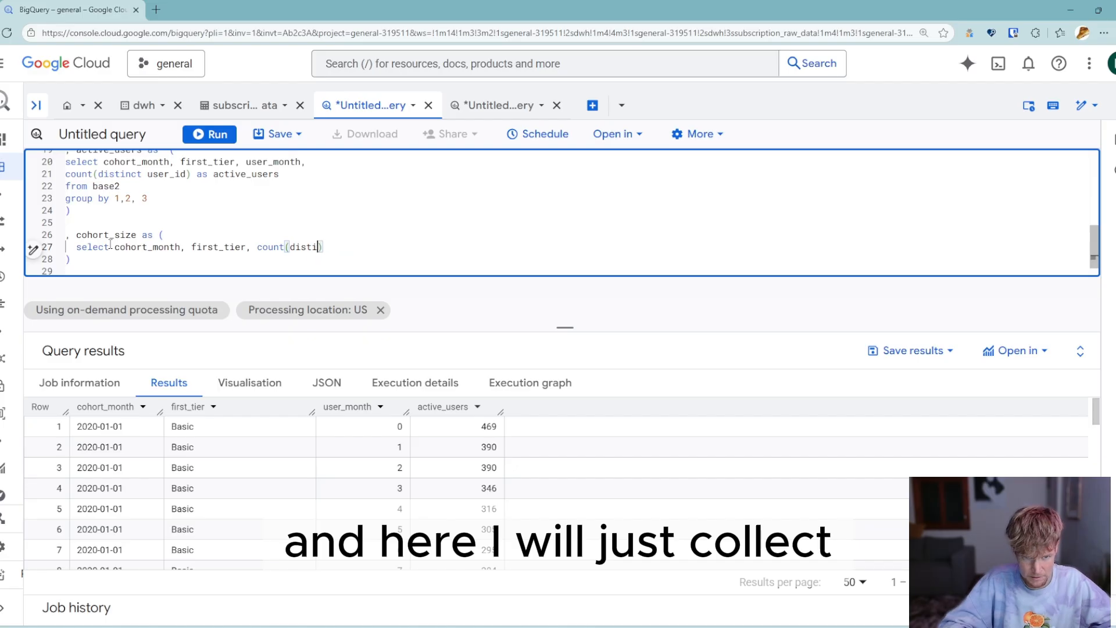
pyautogui.write('nct ')
pyautogui.write('user_id')
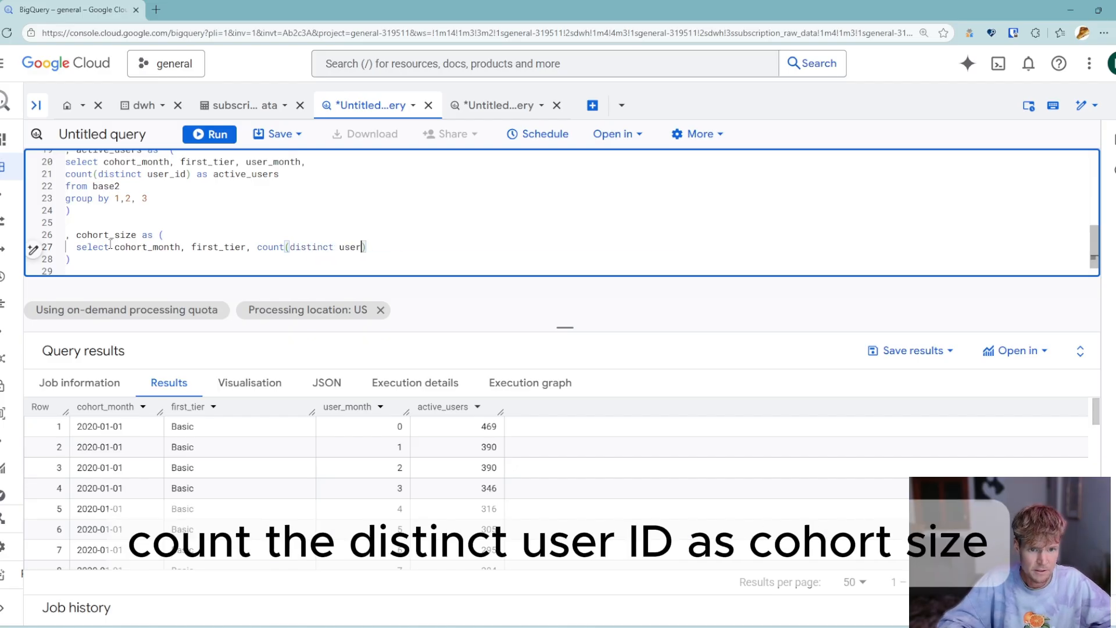
pyautogui.write(') as cohort')
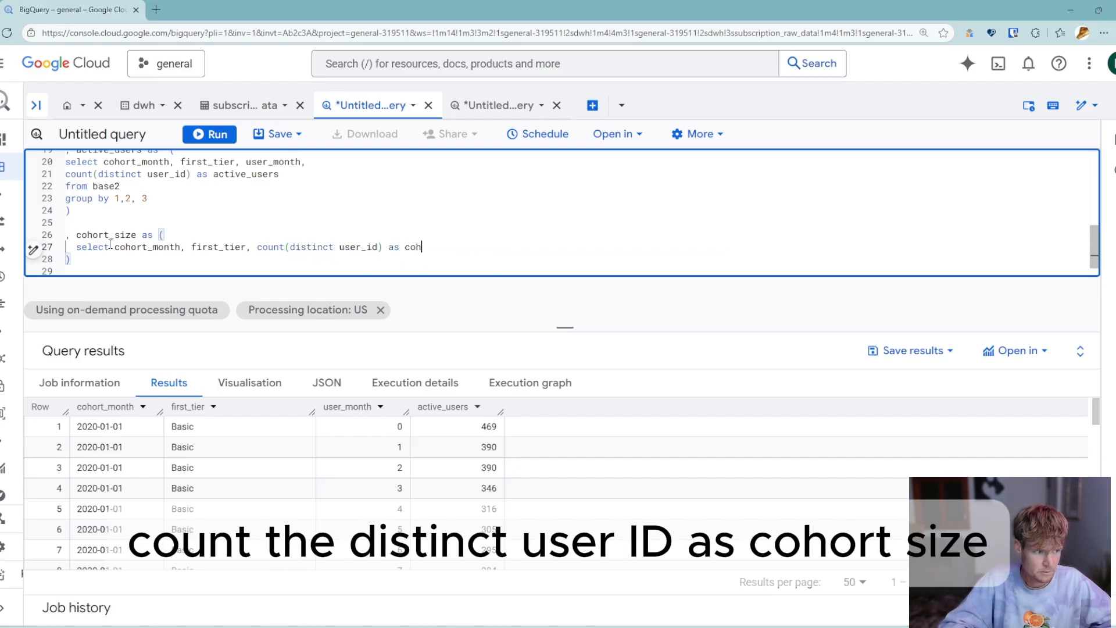
pyautogui.write('_size')
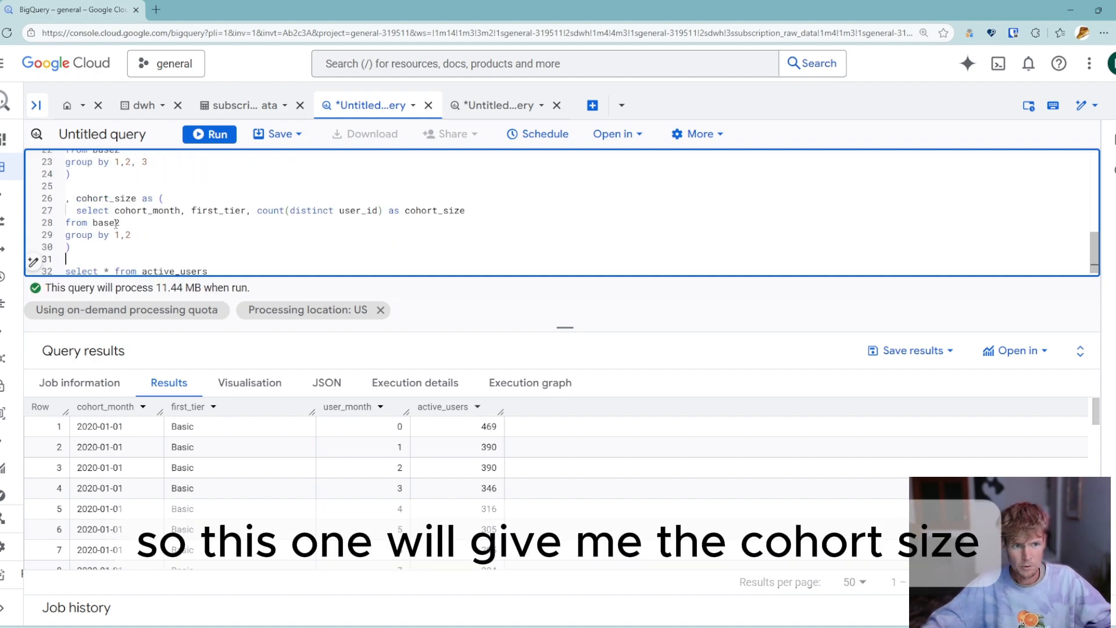
# - In the final query, put the from clause on its own line, alias active_users as a, and left join cohort_size b using(cohort_month, first_tier)
pyautogui.click(107, 196)
pyautogui.scroll(-1, 107, 259)
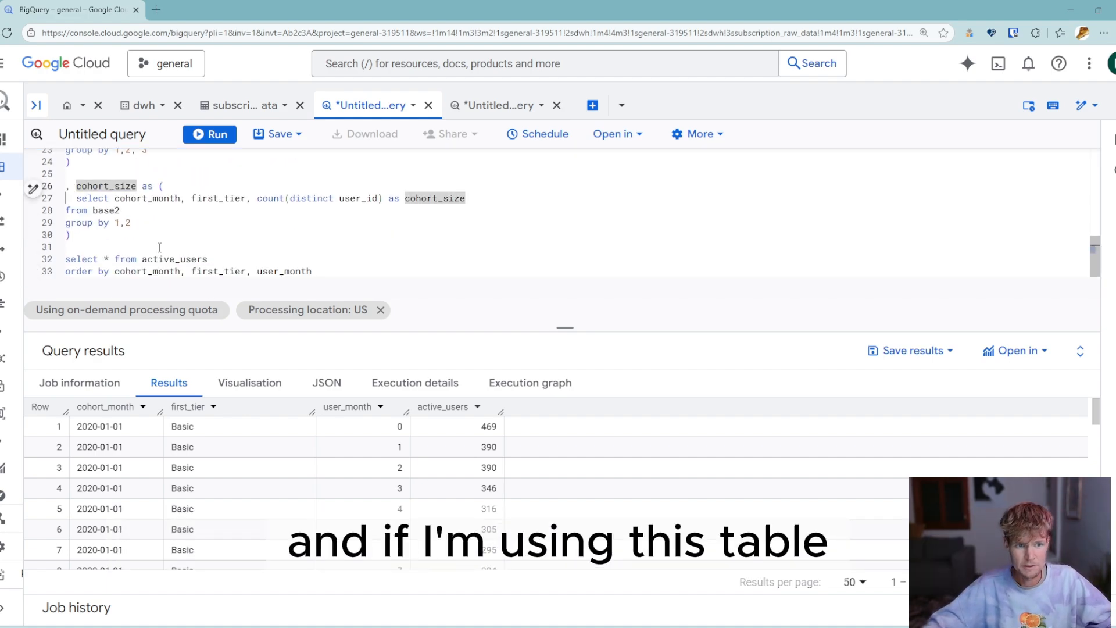
pyautogui.click(108, 259)
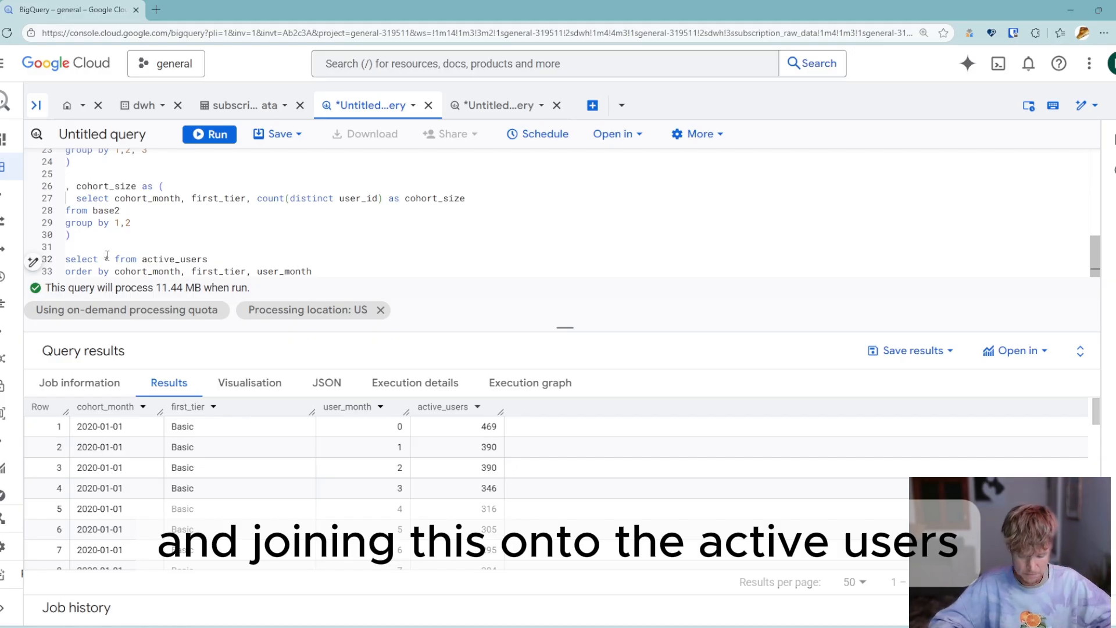
pyautogui.press('Return')
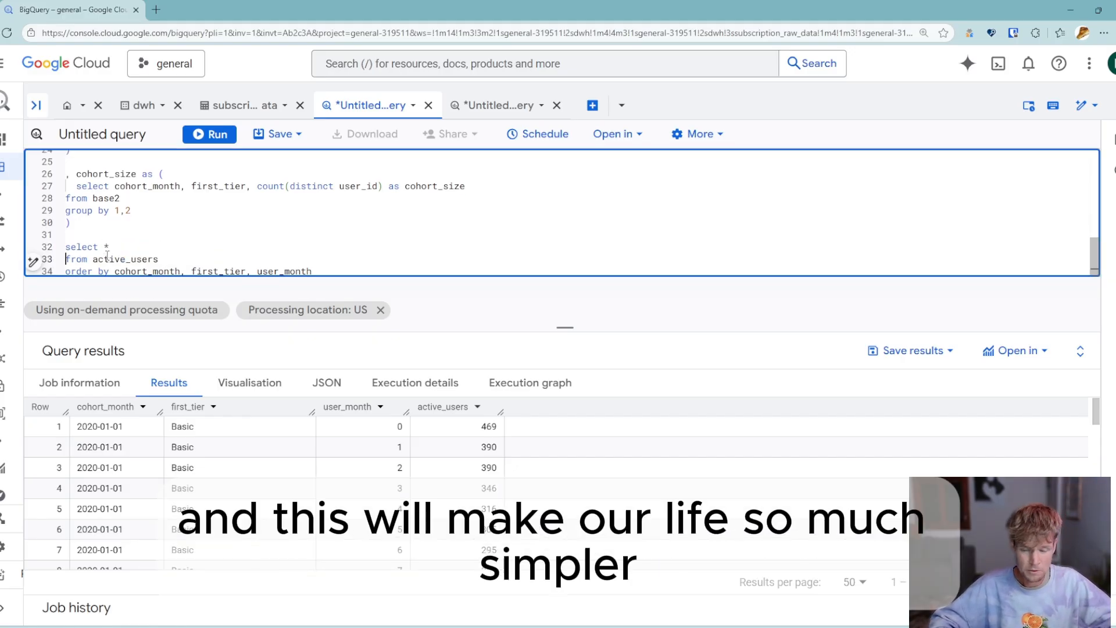
pyautogui.press('End')
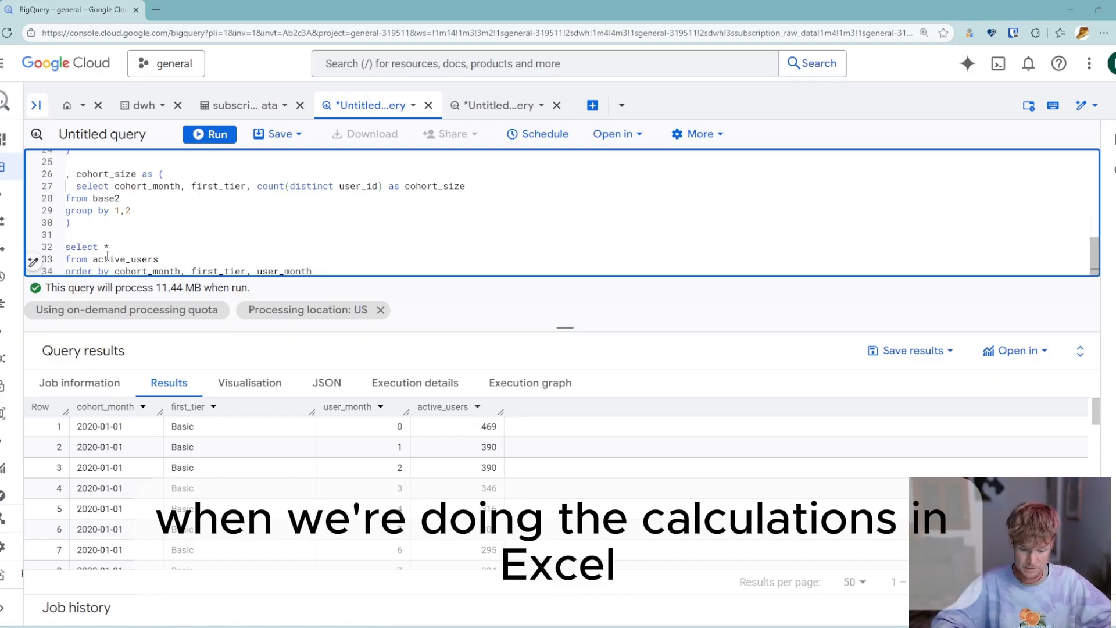
pyautogui.write('a')
pyautogui.press('Return')
pyautogui.write('left join cohort_size b using(')
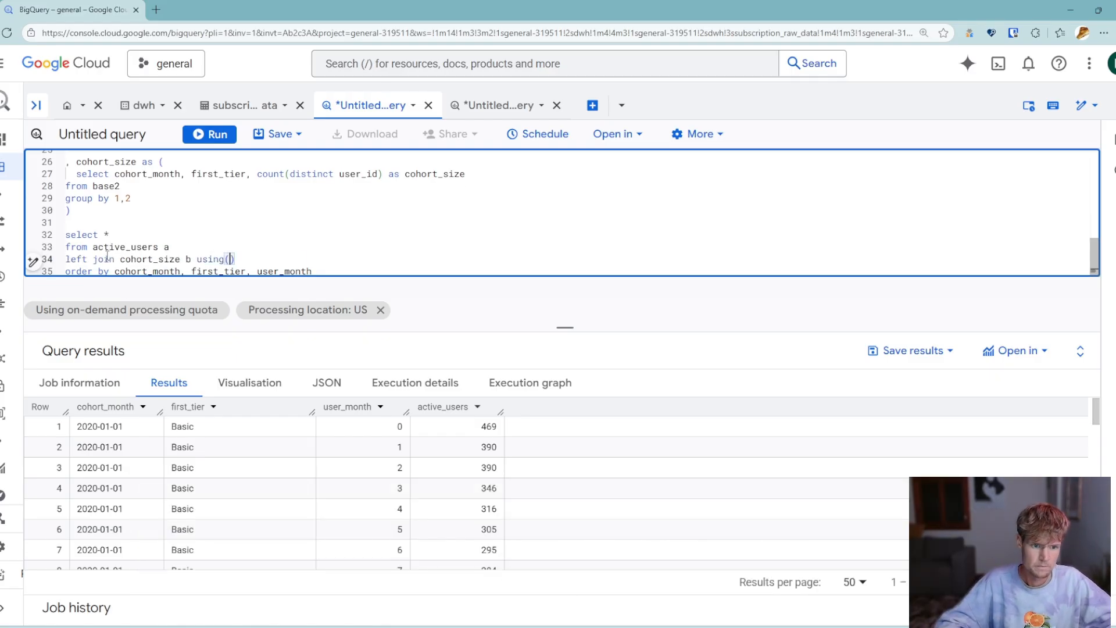
pyautogui.write('cohort_month, first_tier')
# - Change the final select to a.*, b.cohort_size and run the query
pyautogui.press('Up')
pyautogui.press('Up')
pyautogui.press('Left')
pyautogui.write('a.')
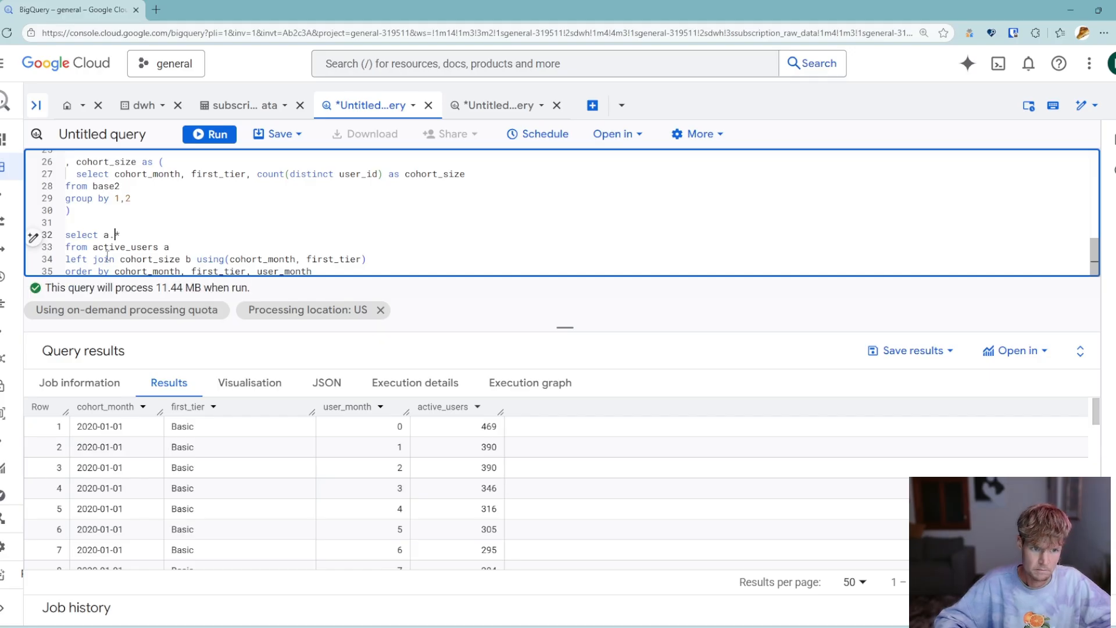
pyautogui.press('End')
pyautogui.write(', b.')
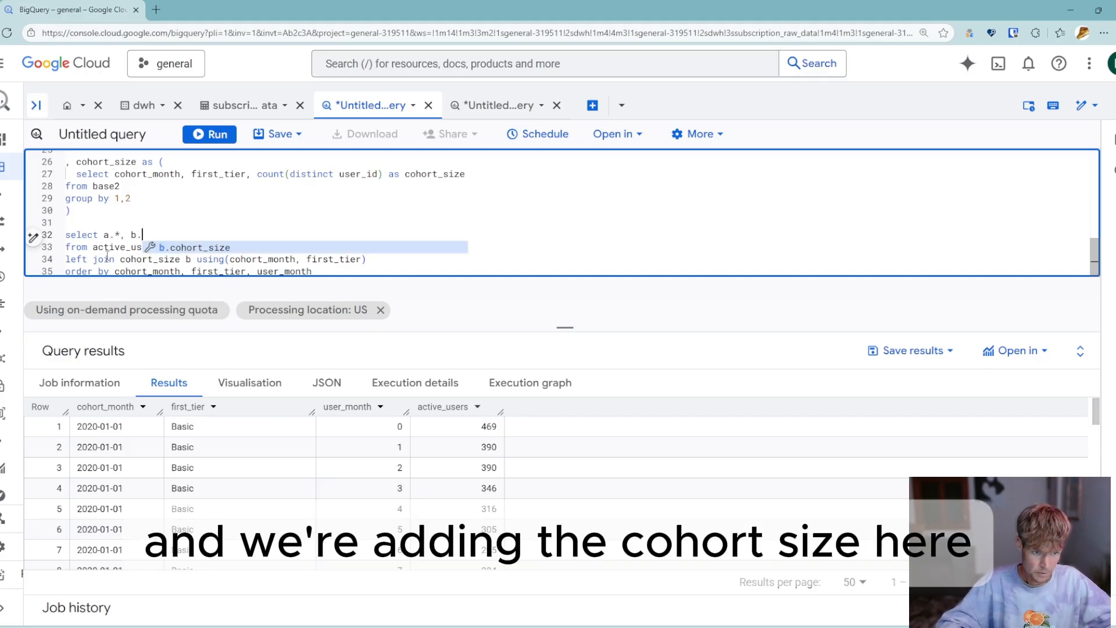
pyautogui.write('cohort')
pyautogui.write('ze')
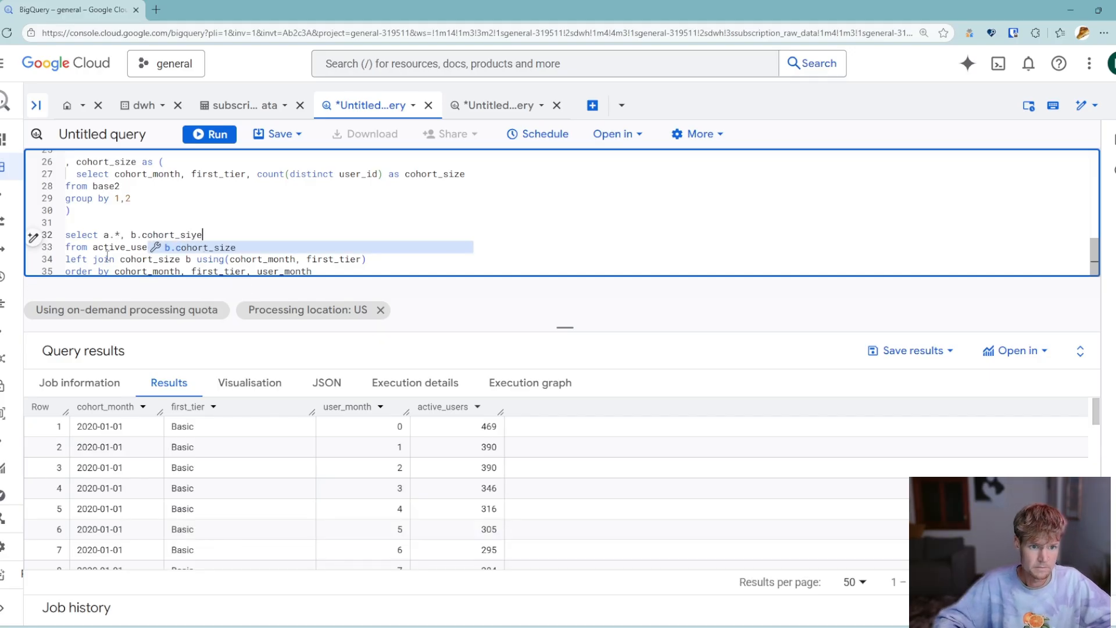
pyautogui.hotkey('ctrl', 'Return')
# - Compare cohort_size with active_users across the user months of the first Basic cohort in the results
pyautogui.click(493, 430)
pyautogui.click(580, 430)
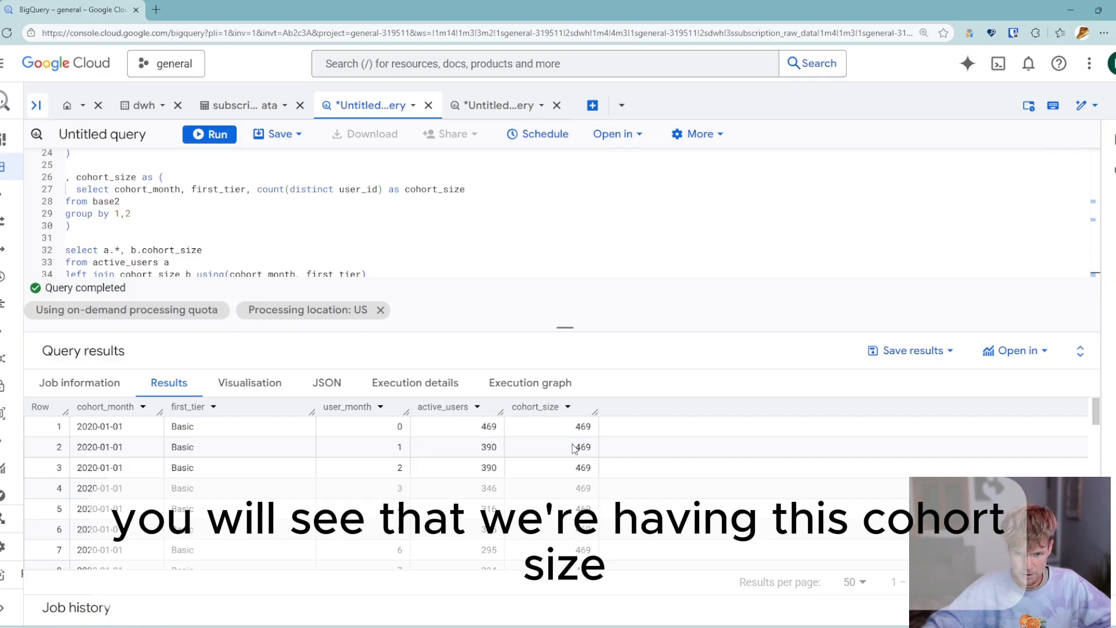
pyautogui.click(574, 448)
pyautogui.scroll(-2, 558, 483)
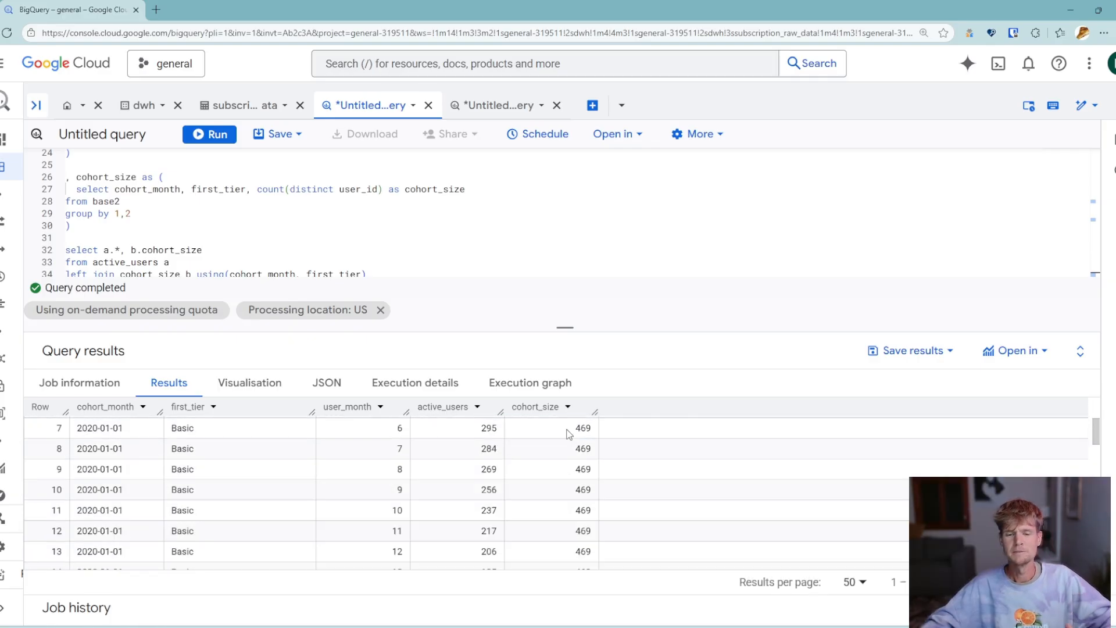
pyautogui.click(533, 450)
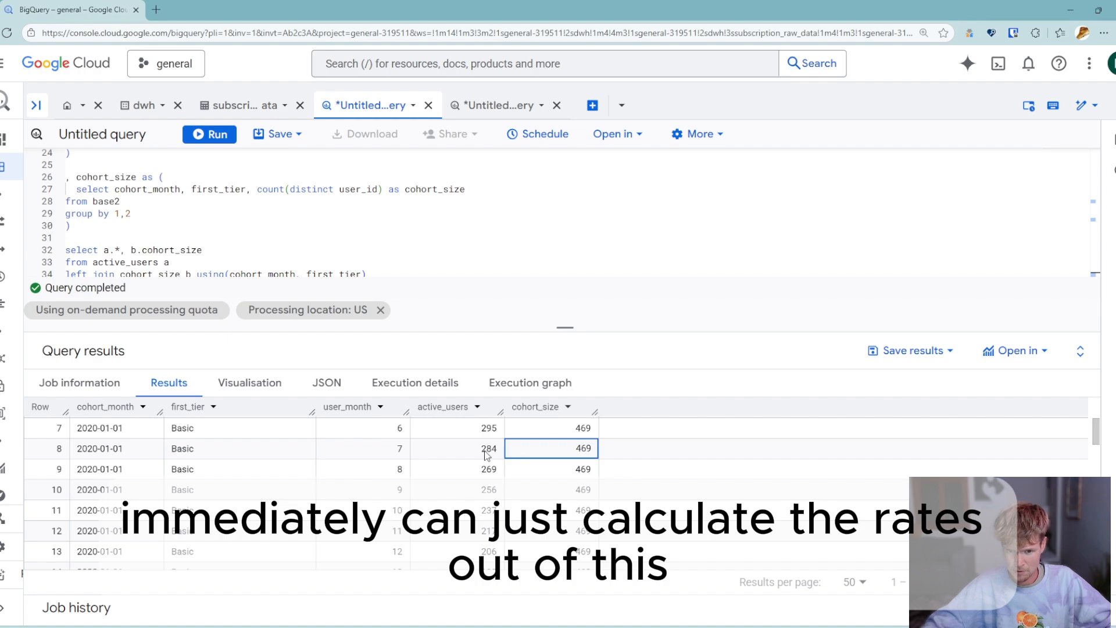
pyautogui.scroll(2, 514, 465)
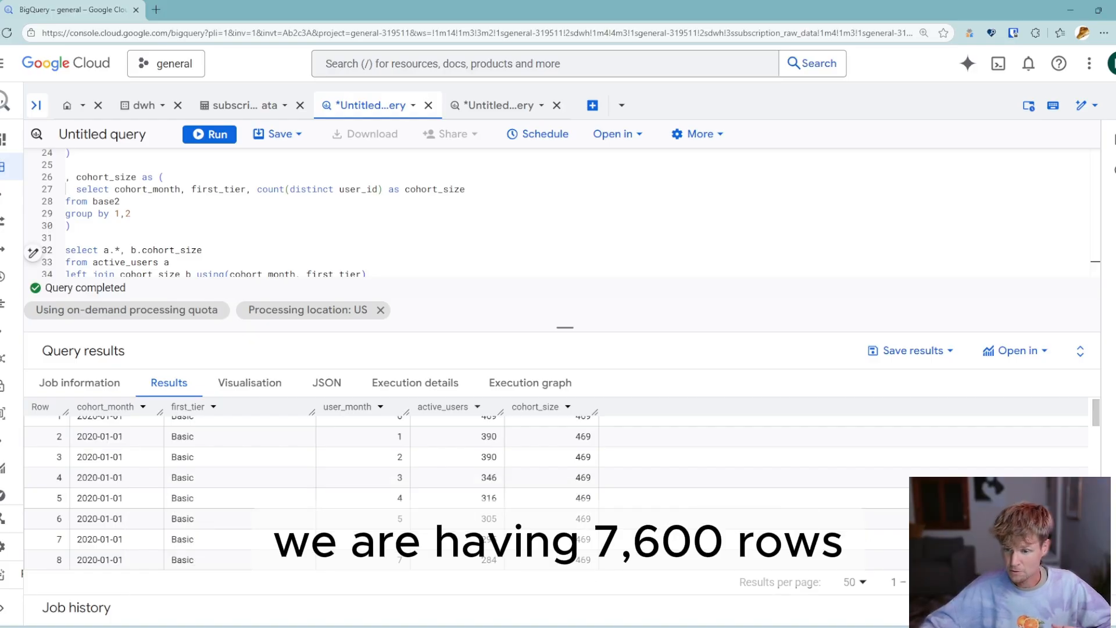
# - Export the query results to Google Sheets and create a pivot table from them on a new sheet
pyautogui.click(892, 351)
pyautogui.click(712, 295)
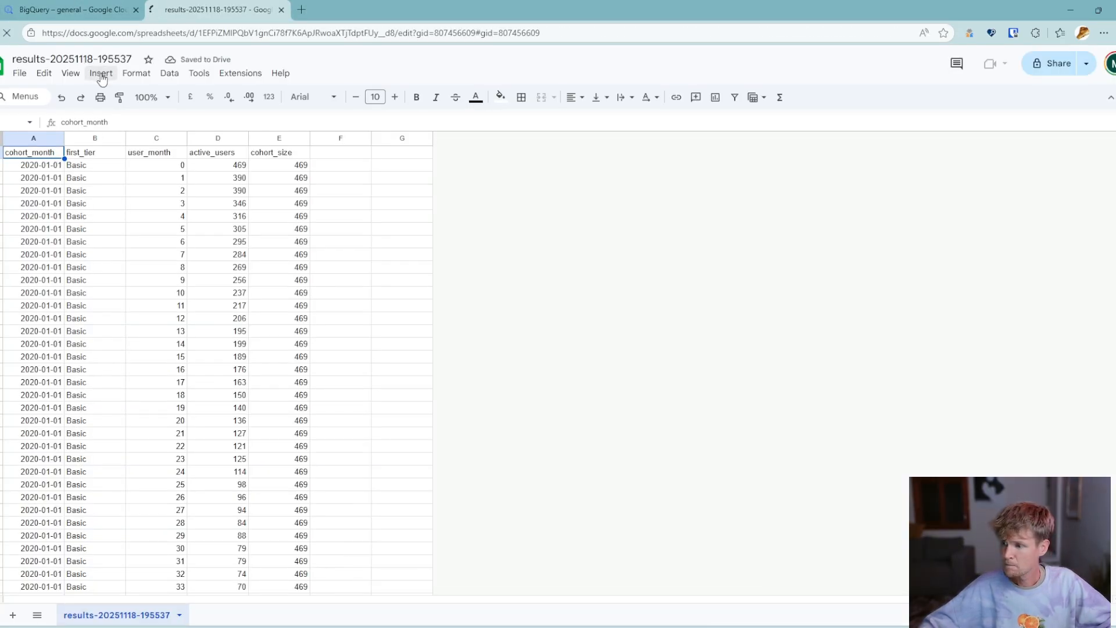
pyautogui.click(100, 73)
pyautogui.click(154, 232)
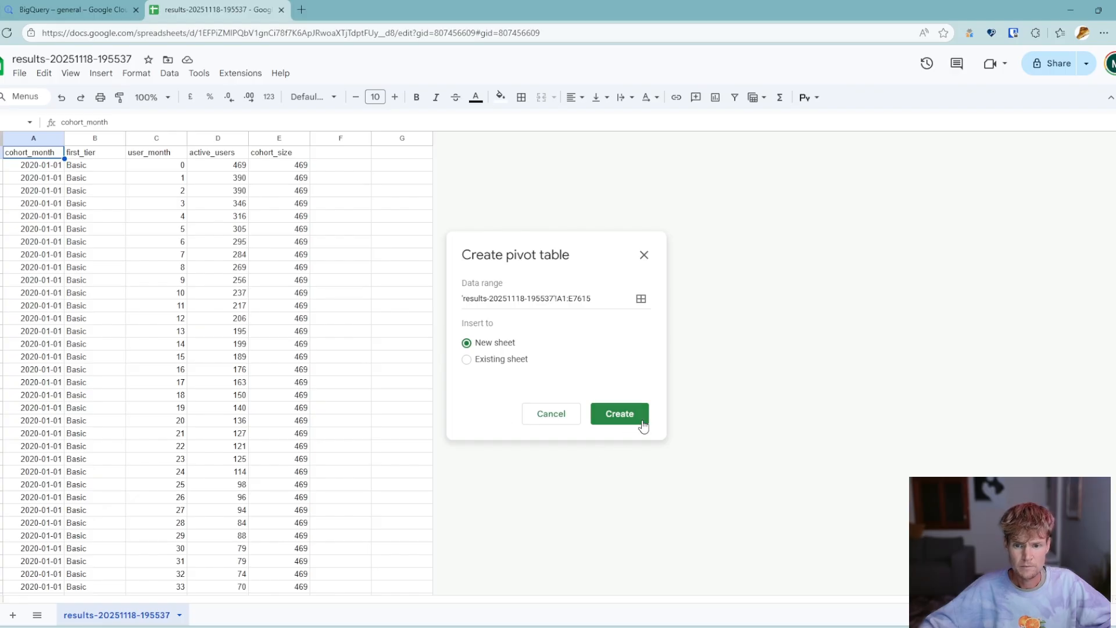
pyautogui.click(638, 423)
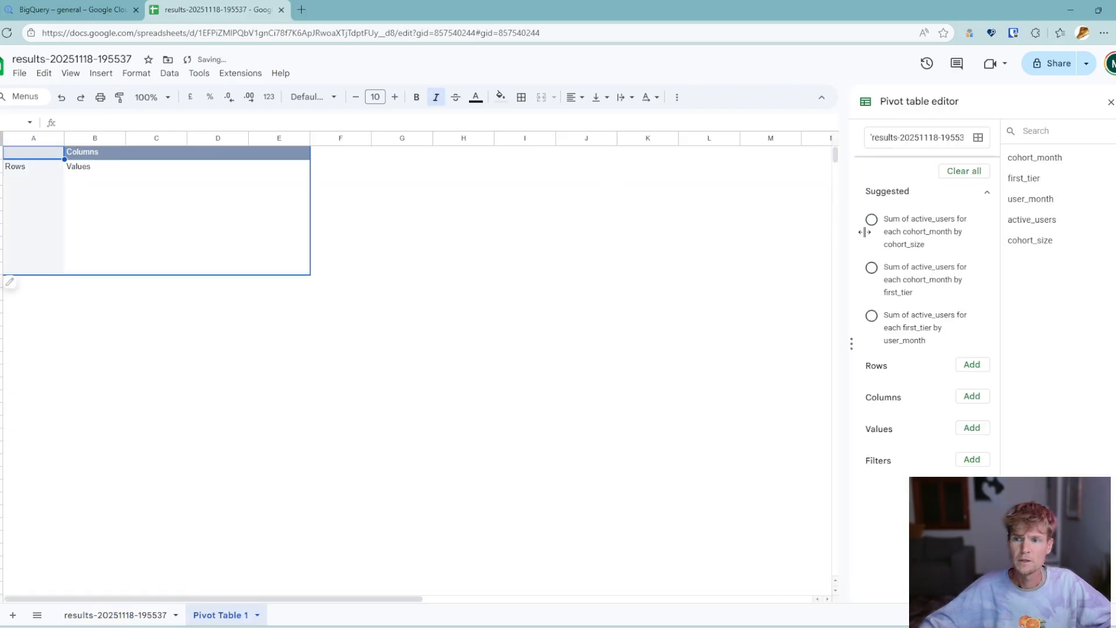
# - Build the pivot table with cohort_month as rows, user_month as columns and active_users as values
pyautogui.click(971, 366)
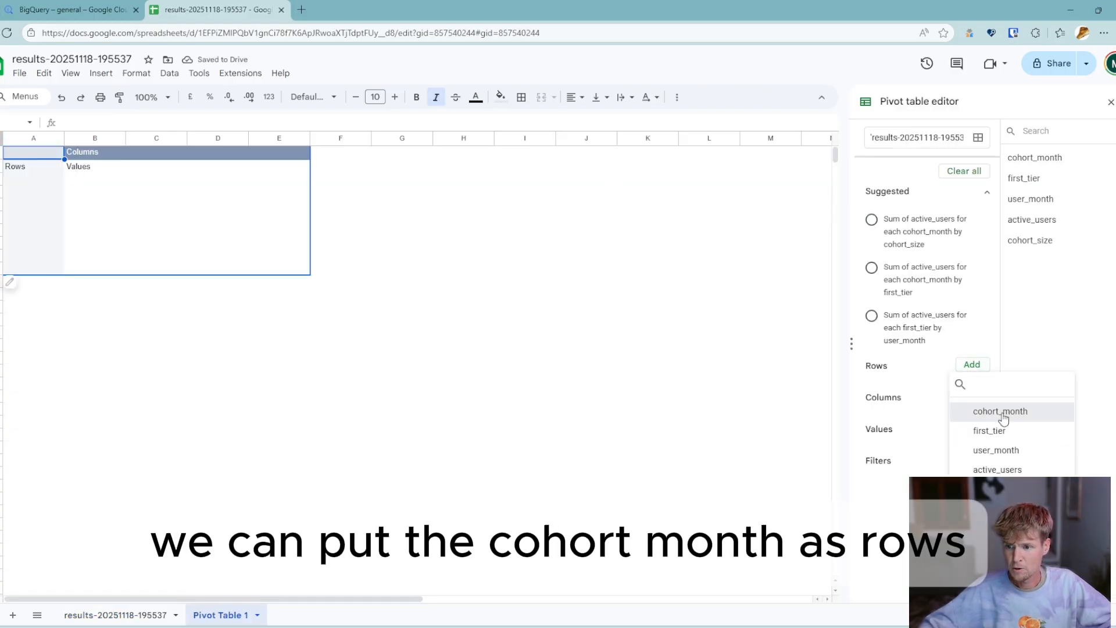
pyautogui.click(1001, 413)
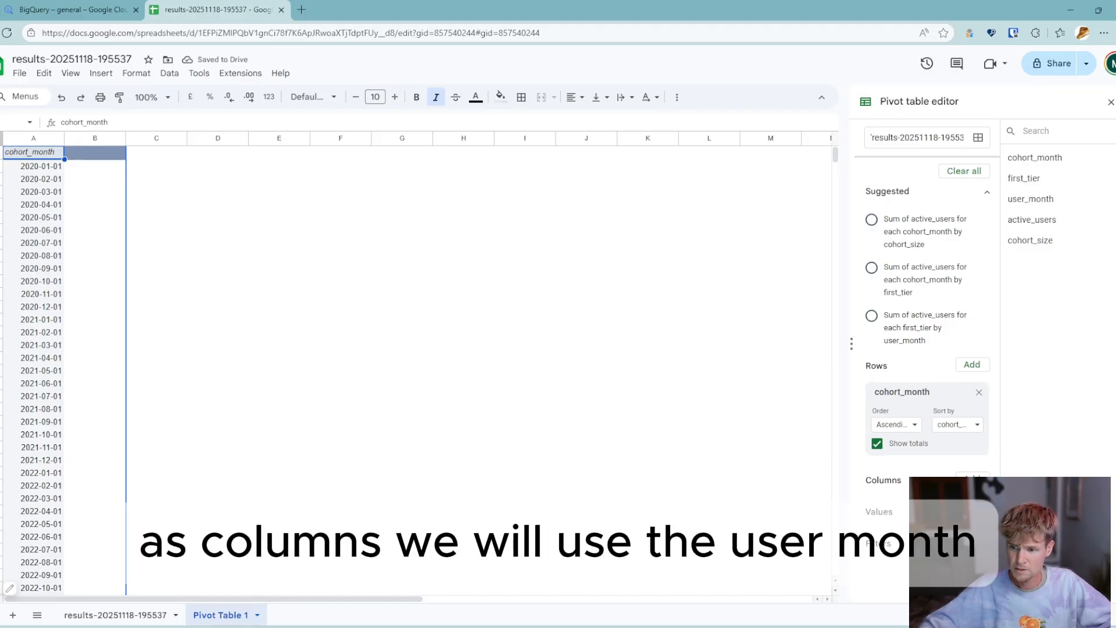
pyautogui.click(971, 480)
pyautogui.click(986, 418)
pyautogui.scroll(-2, 930, 406)
pyautogui.click(962, 473)
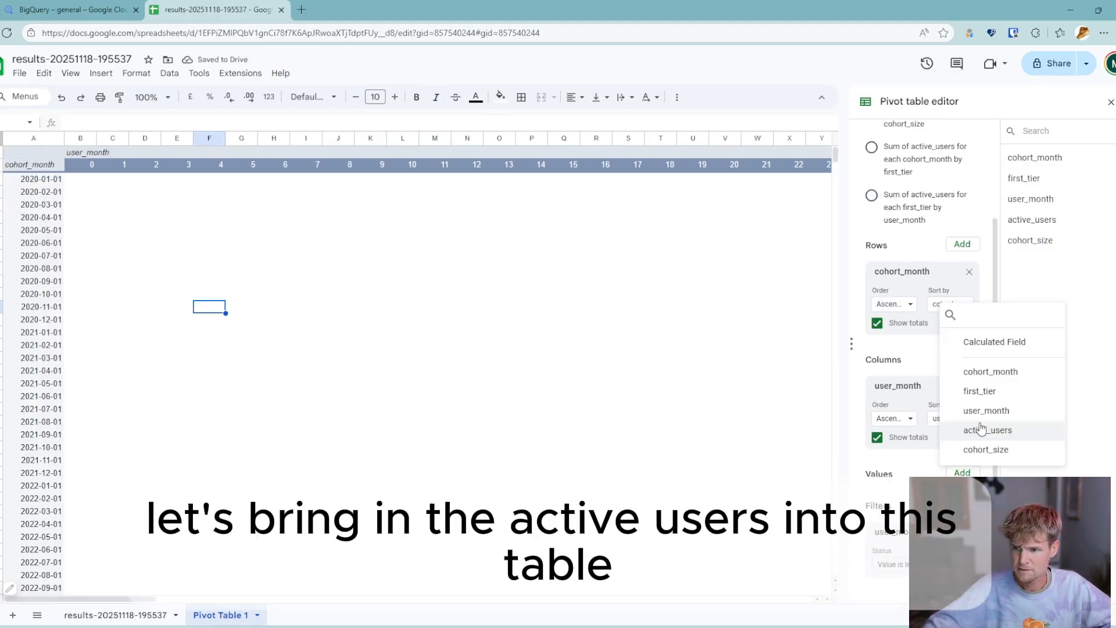
pyautogui.click(988, 430)
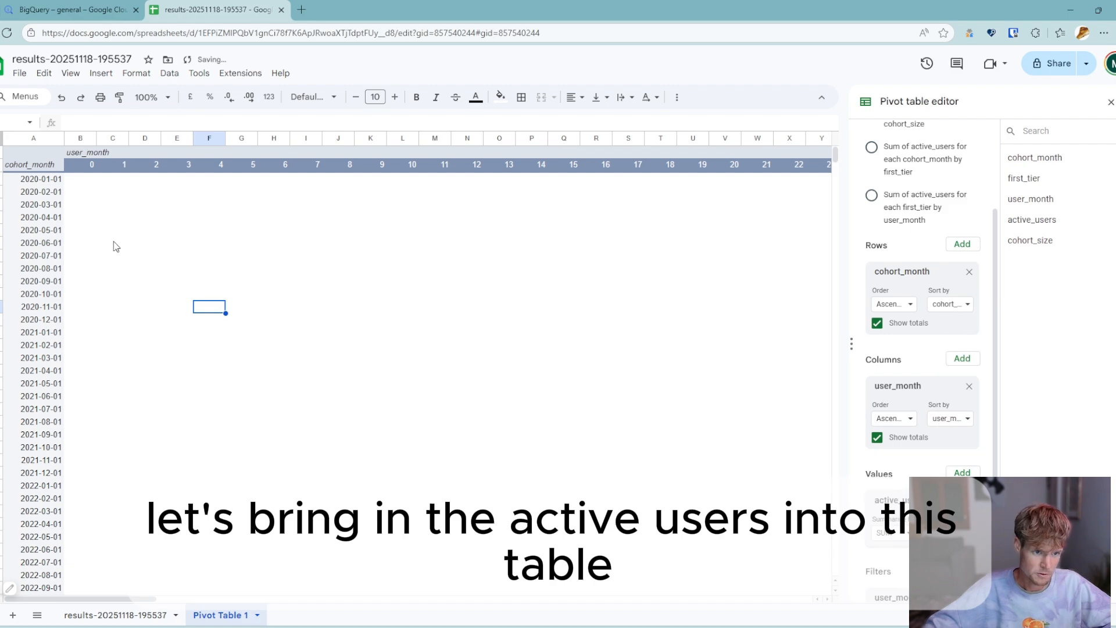
# - Examine how the active users of the 2020-01-01 cohort develop from user month 0 through month 12
pyautogui.click(68, 195)
pyautogui.click(252, 307)
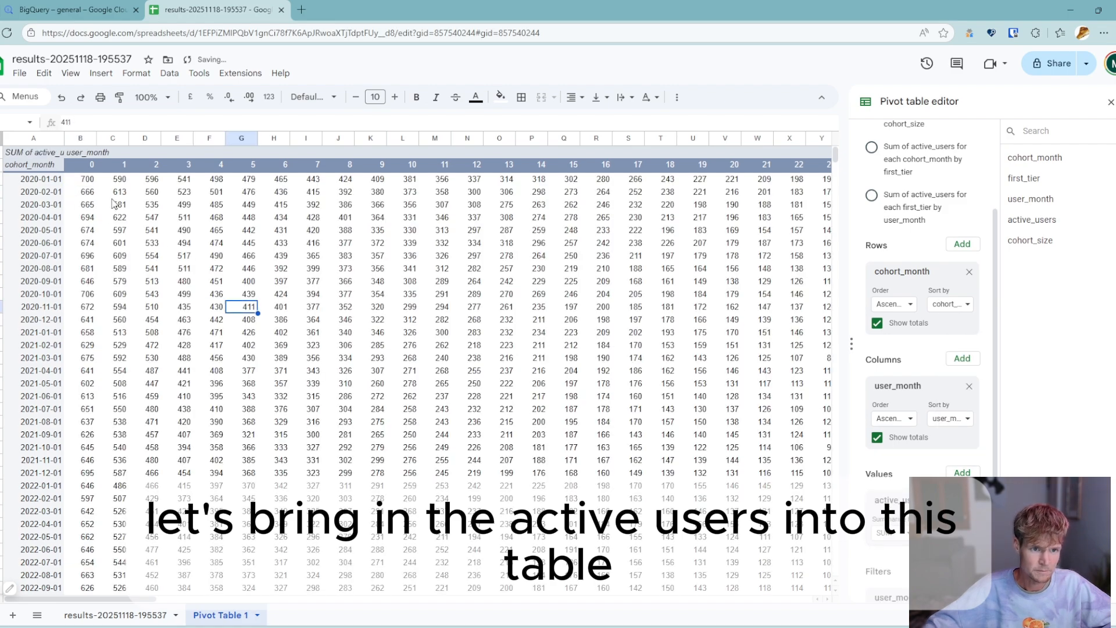
pyautogui.click(85, 180)
pyautogui.click(51, 183)
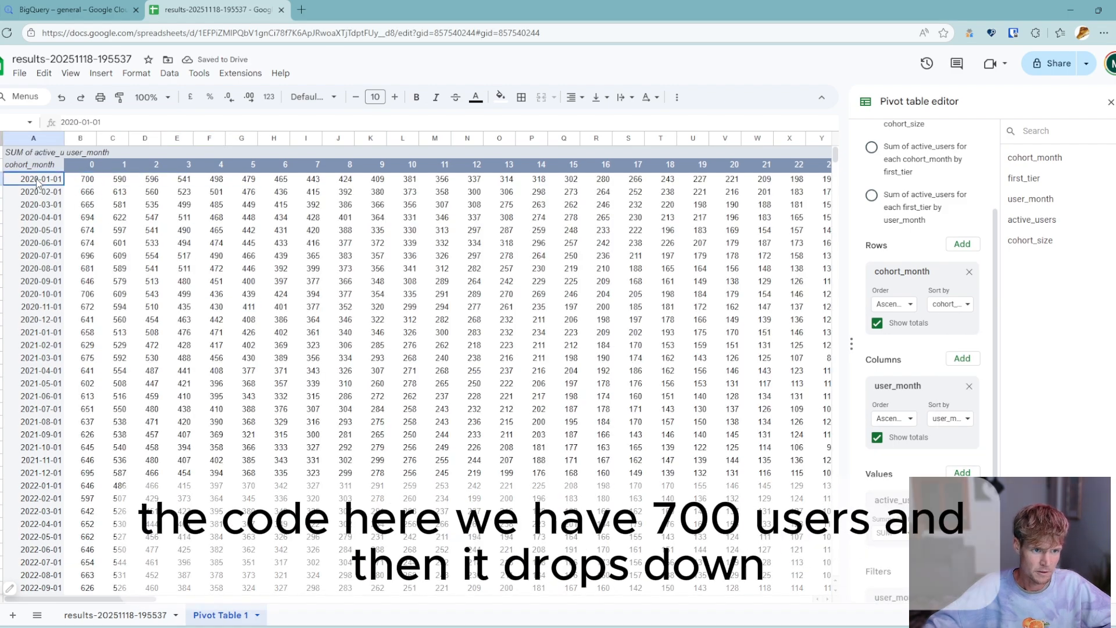
pyautogui.click(85, 181)
pyautogui.moveTo(116, 180); pyautogui.dragTo(500, 181)
pyautogui.click(467, 138)
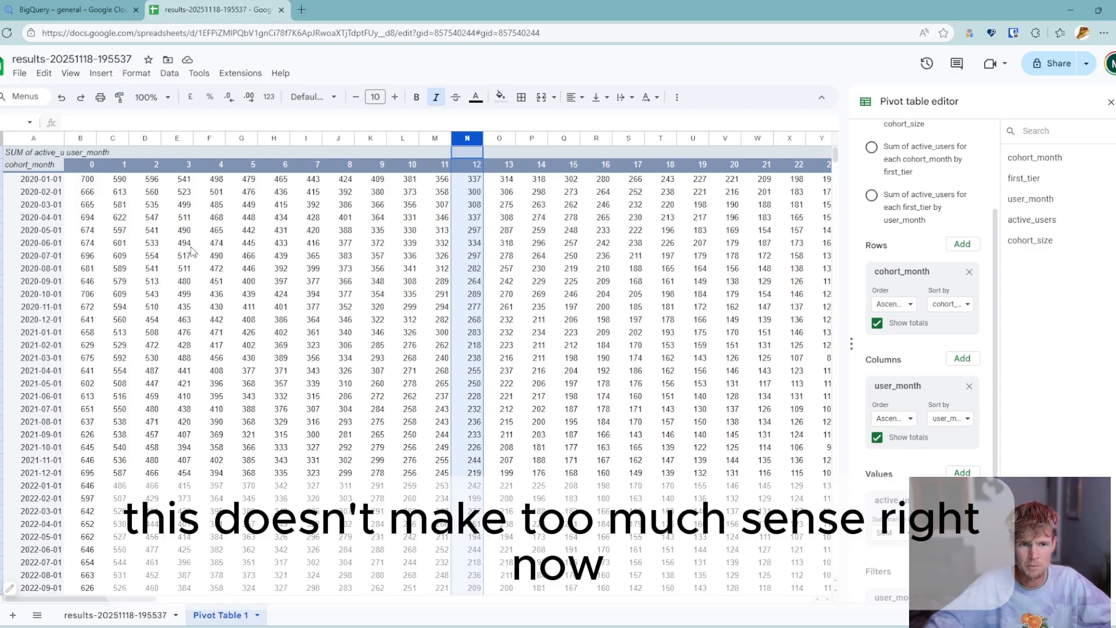
# - Compare the active users of the 2020-01-01 cohort in user month 0 with those in user month 2
pyautogui.click(180, 244)
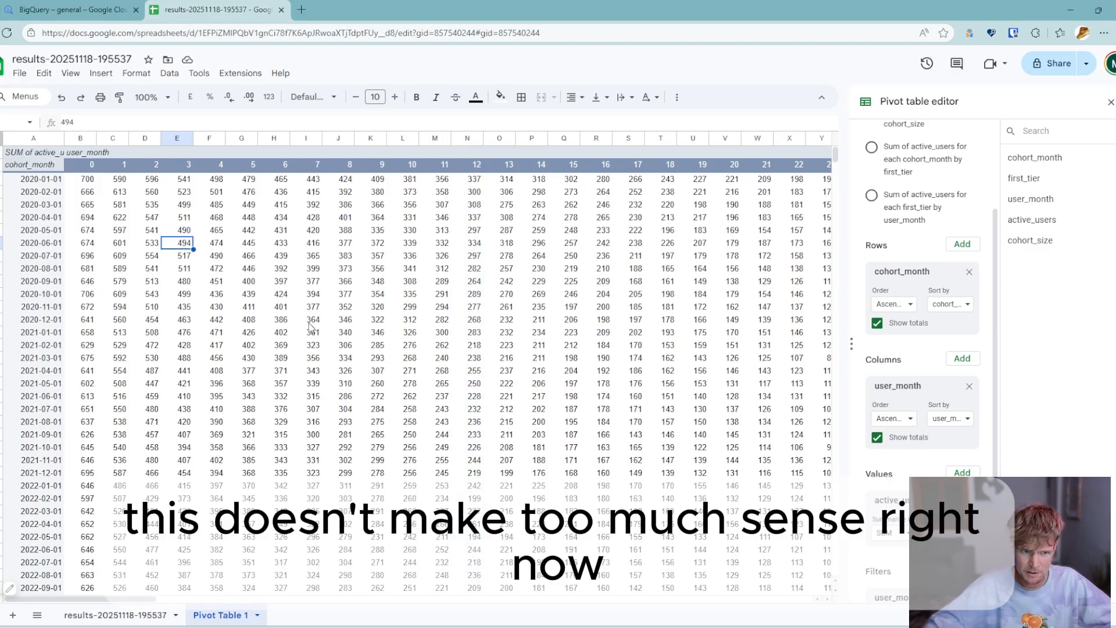
pyautogui.click(83, 181)
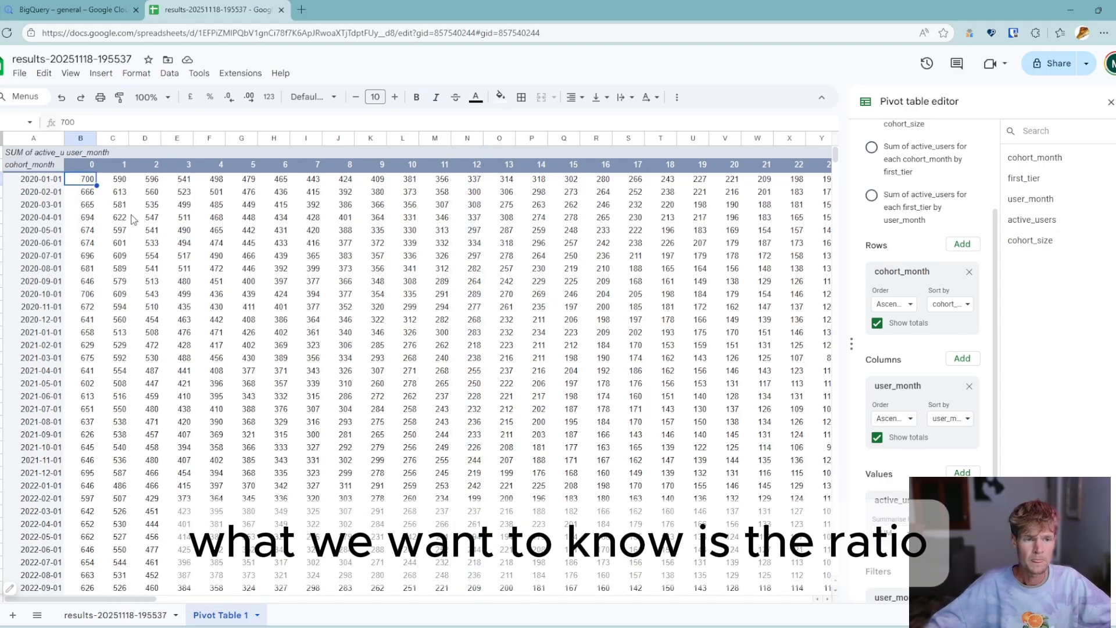
pyautogui.click(133, 181)
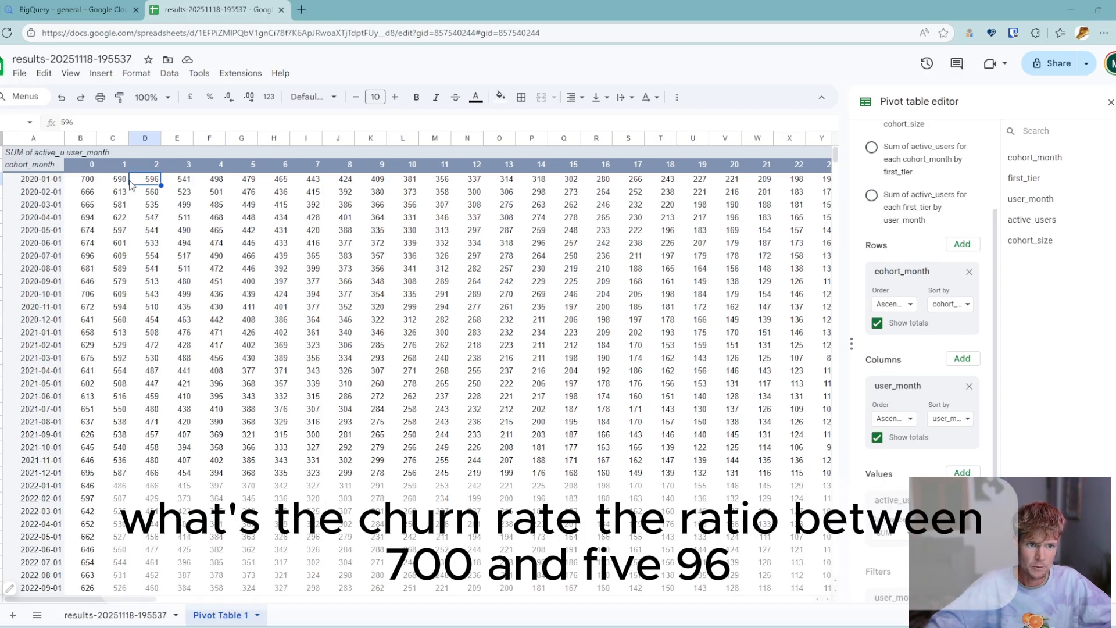
pyautogui.click(88, 181)
pyautogui.click(145, 181)
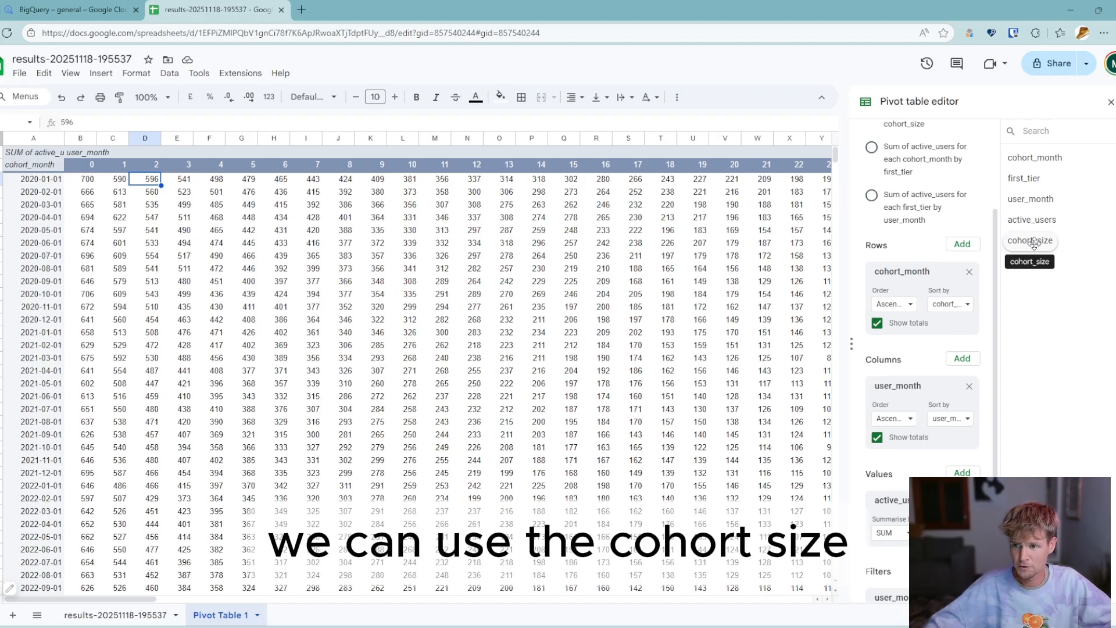
# - Replace the active_users value in the pivot table with a calculated field using the formula =active_users / cohort_size
pyautogui.scroll(-1, 953, 370)
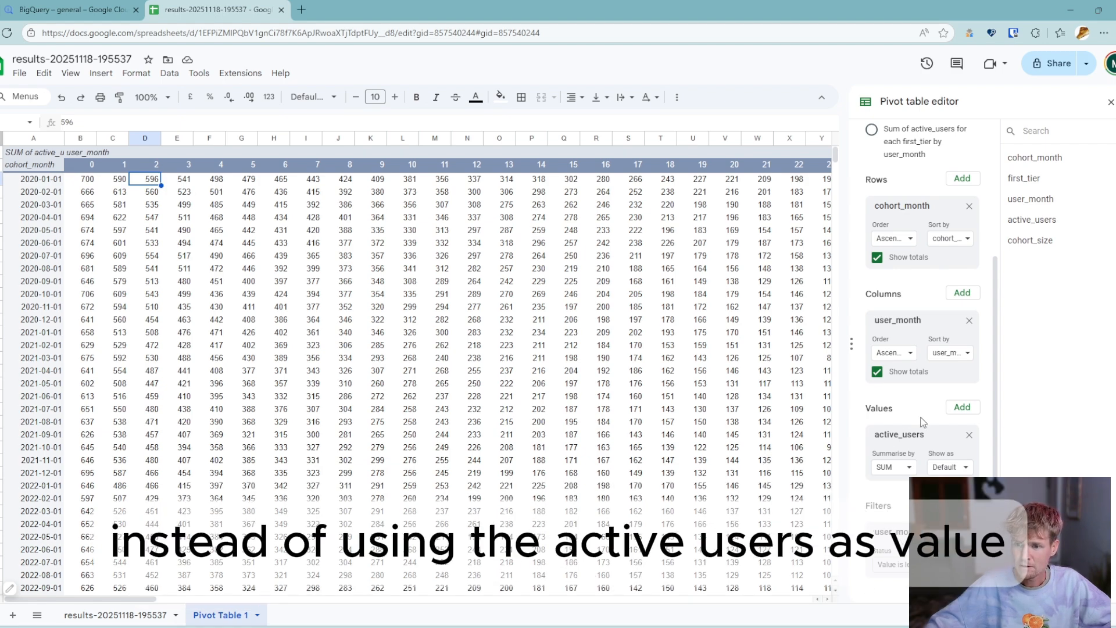
pyautogui.click(969, 434)
pyautogui.click(962, 473)
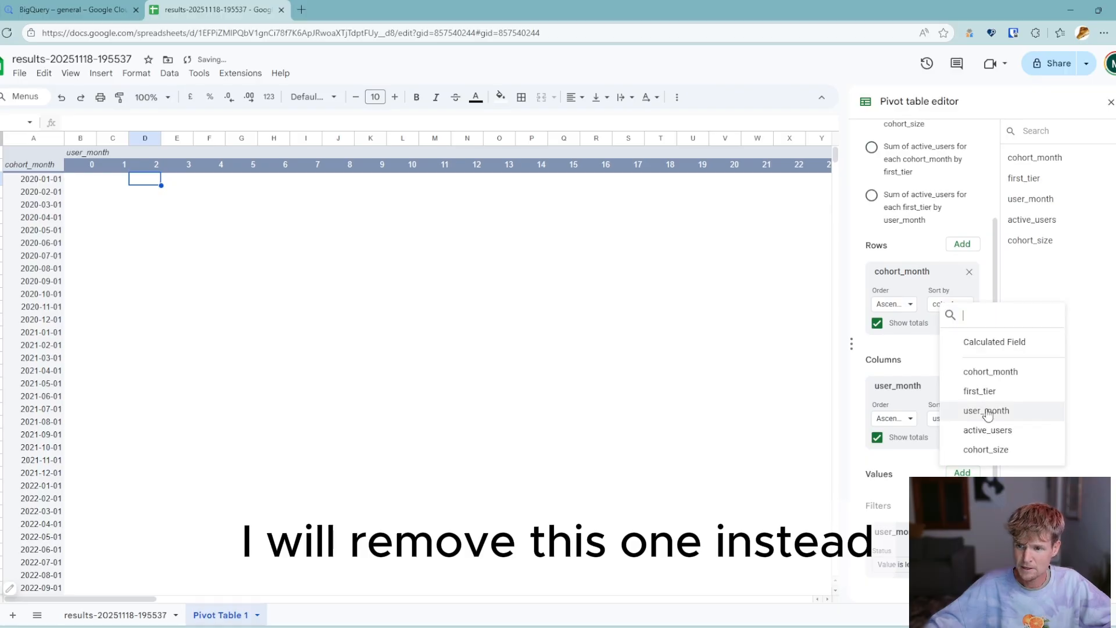
pyautogui.click(981, 344)
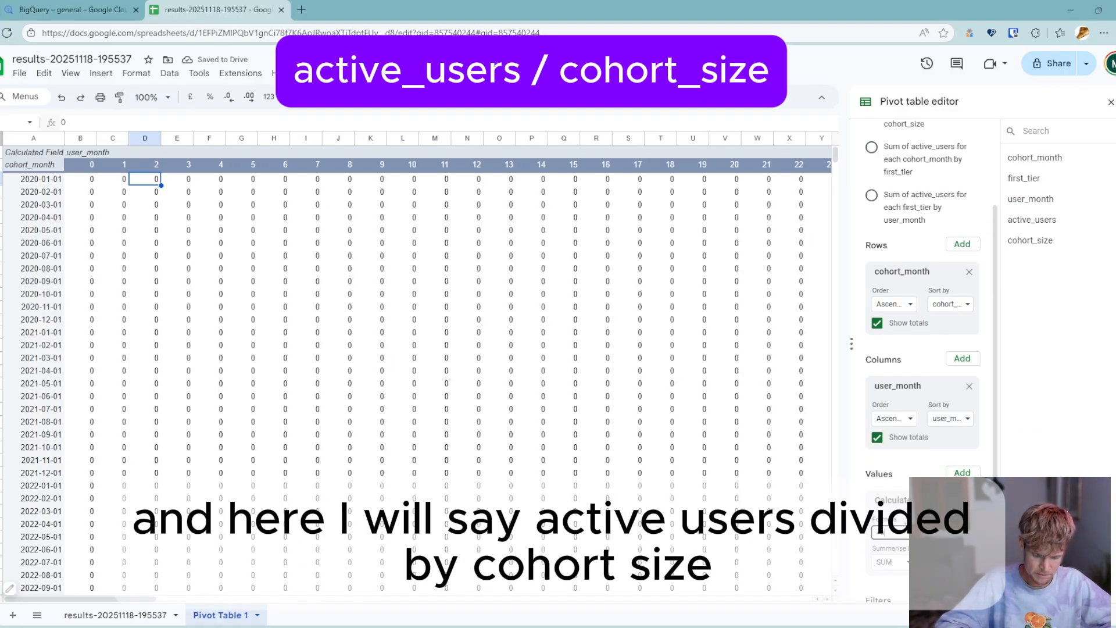
pyautogui.write('active_u')
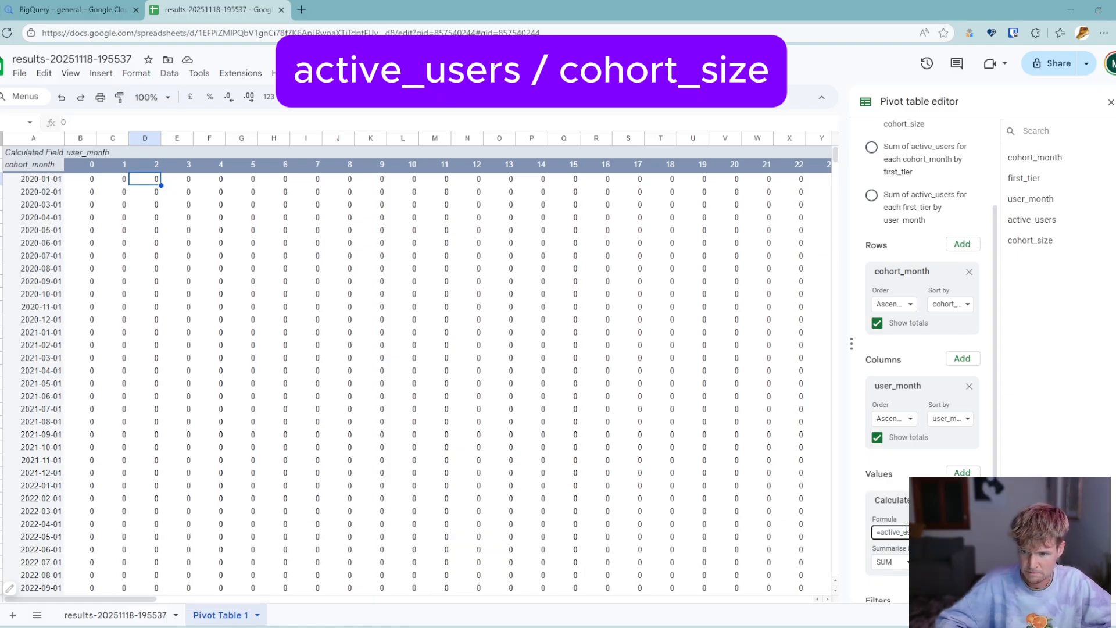
pyautogui.press('Return')
# - Format all retention ratios in the pivot table, including the totals, as percentages without decimal places
pyautogui.hotkey('shift', 'Right')
pyautogui.hotkey('shift', 'Right')
pyautogui.hotkey('shift', 'Right')
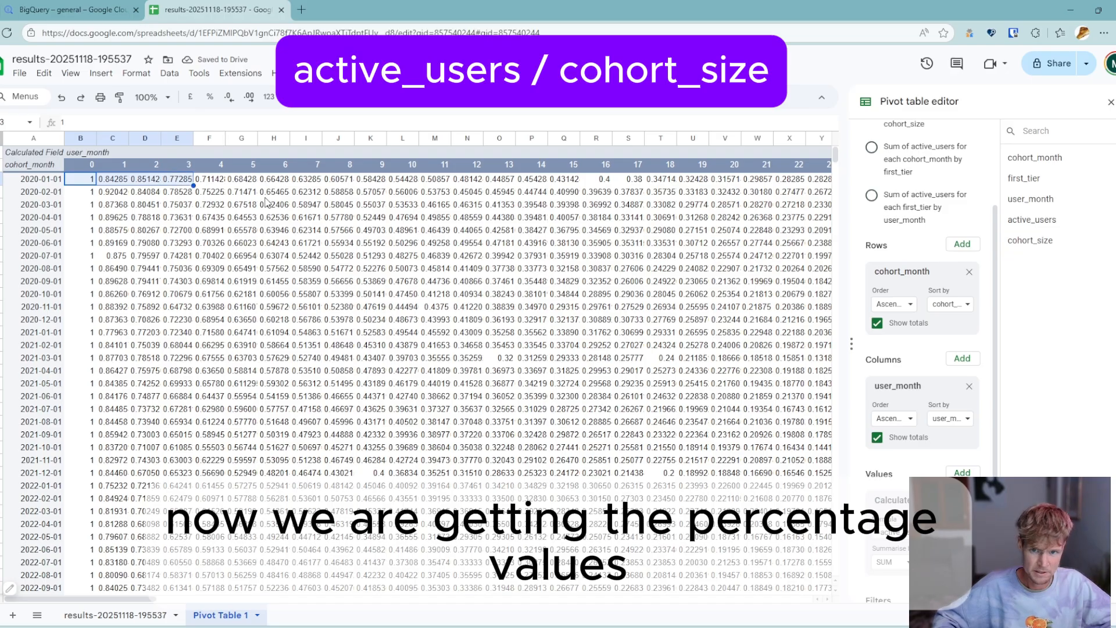
pyautogui.hotkey('shift', 'Right')
pyautogui.hotkey('shift', 'Right')
pyautogui.hotkey('shift', 'Right')
pyautogui.hotkey('shift', 'Right')
pyautogui.hotkey('shift', 'Right')
pyautogui.hotkey('shift', 'Right')
pyautogui.hotkey('shift', 'Right')
pyautogui.hotkey('shift', 'Right')
pyautogui.hotkey('shift', 'Right')
pyautogui.hotkey('shift', 'Right')
pyautogui.hotkey('shift', 'Right')
pyautogui.hotkey('shift', 'Right')
pyautogui.hotkey('shift', 'Right')
pyautogui.hotkey('shift', 'Right')
pyautogui.hotkey('shift', 'Right')
pyautogui.hotkey('shift', 'Right')
pyautogui.hotkey('shift', 'Right')
pyautogui.hotkey('shift', 'Right')
pyautogui.hotkey('shift', 'Right')
pyautogui.hotkey('shift', 'Right')
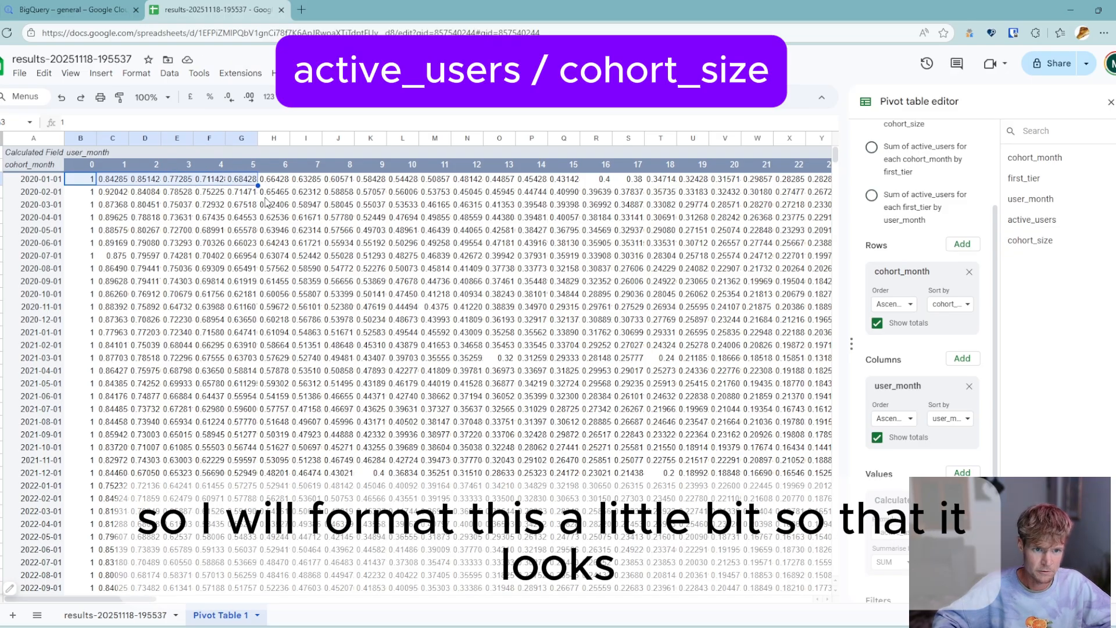
pyautogui.hotkey('shift', 'Right')
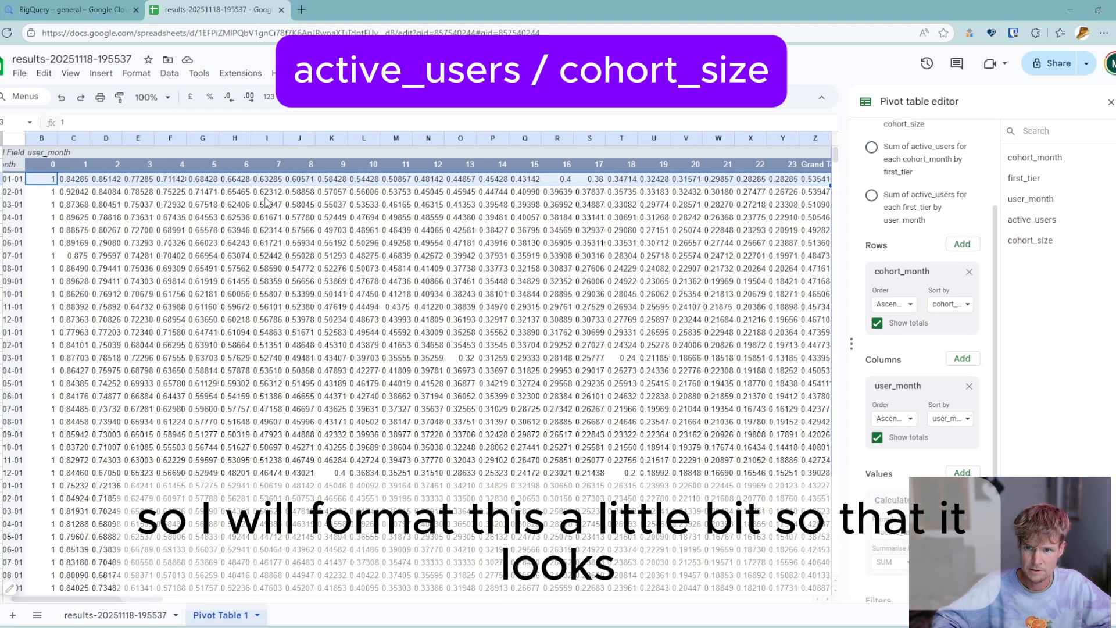
pyautogui.hotkey('shift', 'Down')
pyautogui.hotkey('shift', 'Down')
pyautogui.hotkey('ctrl', 'shift', 'Down')
pyautogui.hotkey('shift', 'Up')
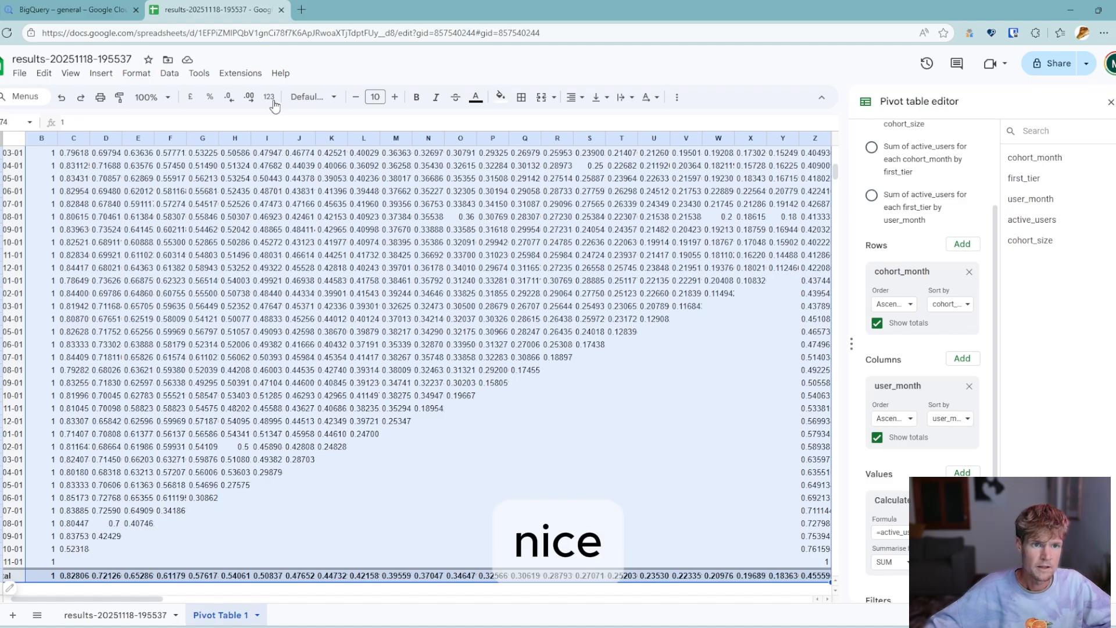
pyautogui.click(210, 97)
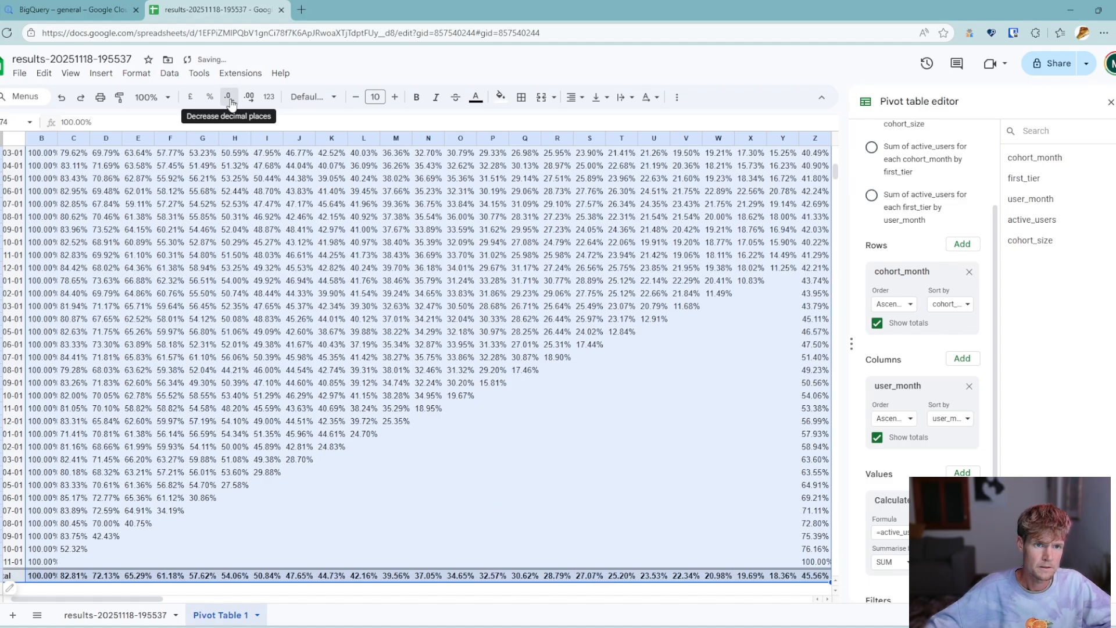
pyautogui.click(229, 97)
pyautogui.click(229, 97)
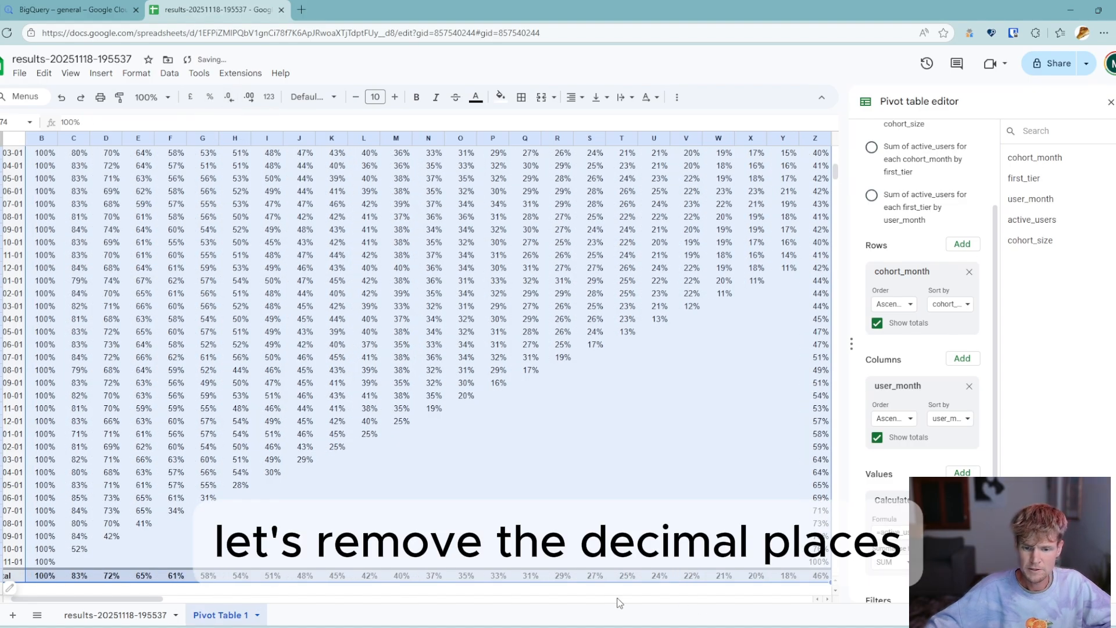
pyautogui.scroll(8, 186, 275)
pyautogui.hscroll(-1, 185, 275)
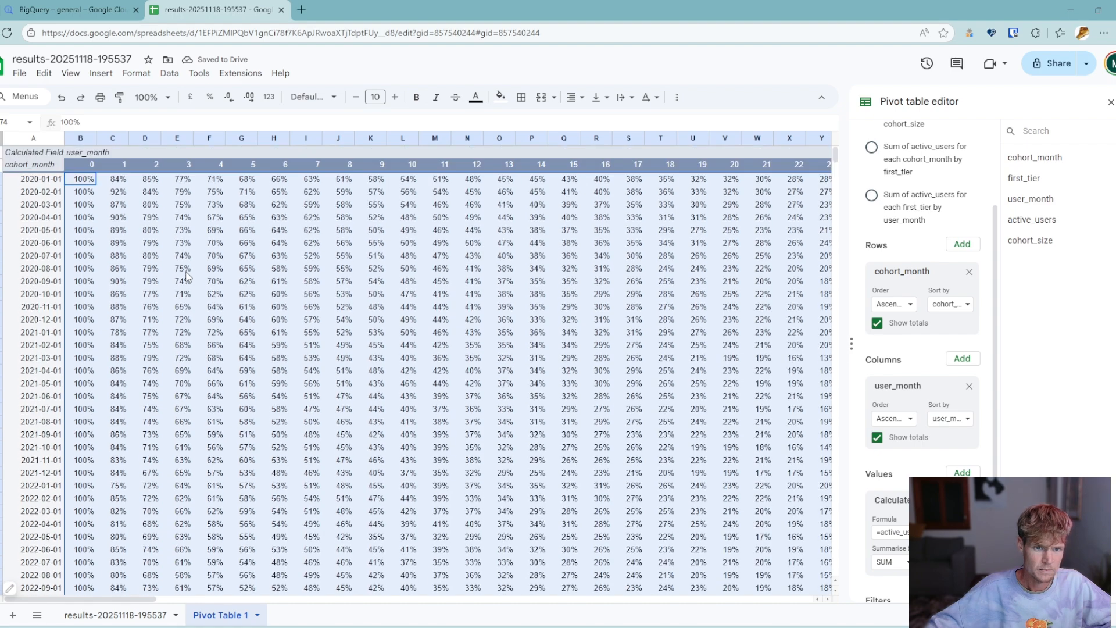
# - Turn off the totals for both the cohort_month rows and the user_month columns
pyautogui.click(344, 230)
pyautogui.click(877, 324)
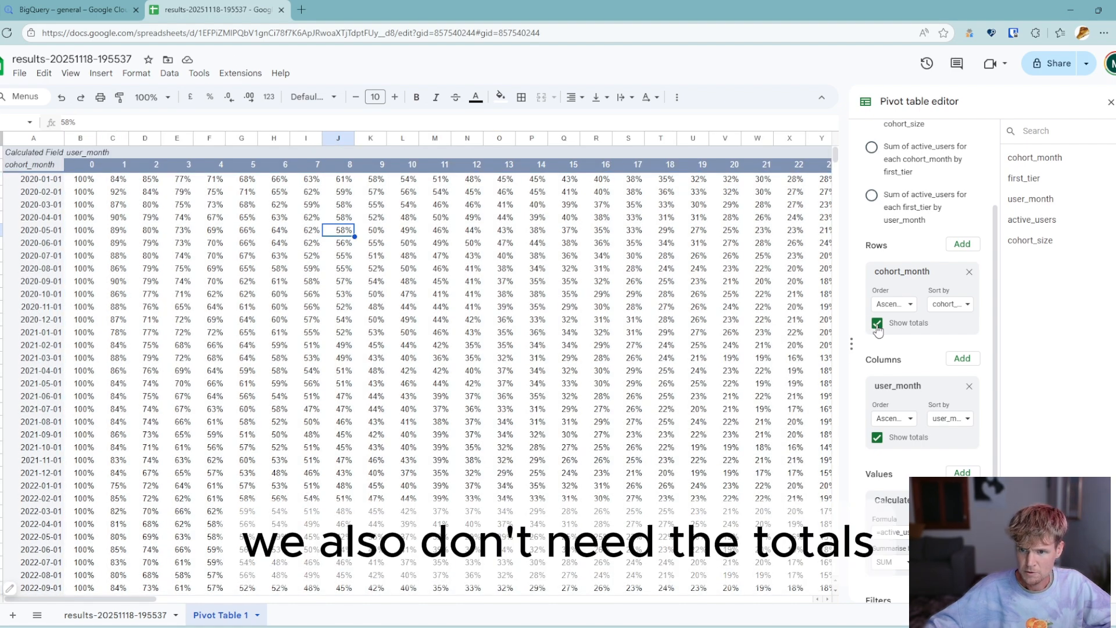
pyautogui.click(878, 440)
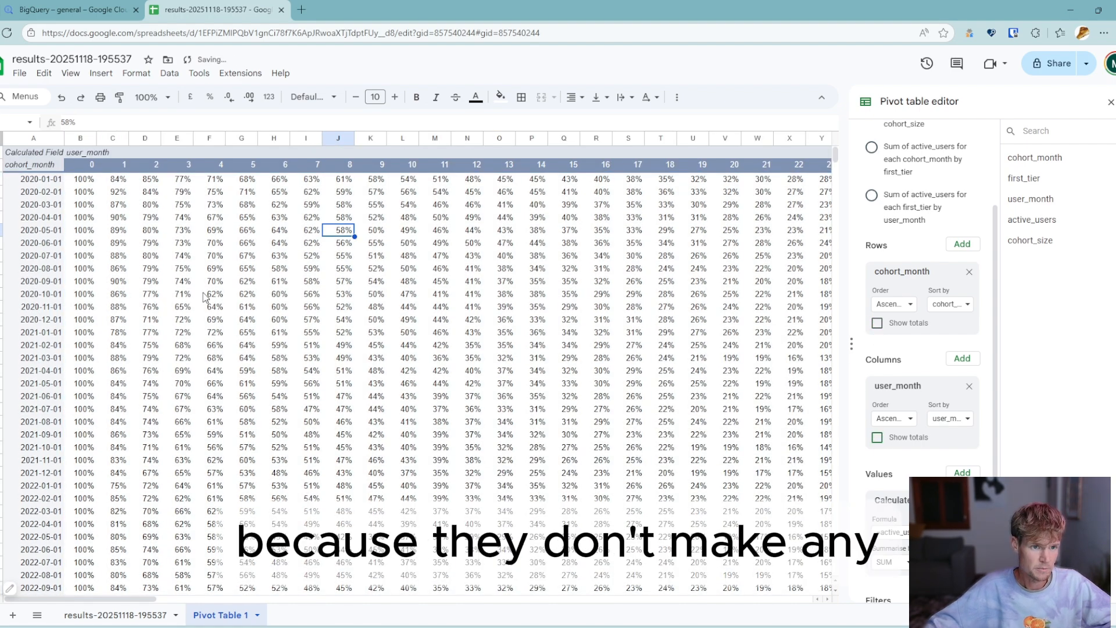
# - Apply a red-white-green colour scale to B3:Y73, from the minimum value through the 50th percentile to the maximum value
pyautogui.click(84, 179)
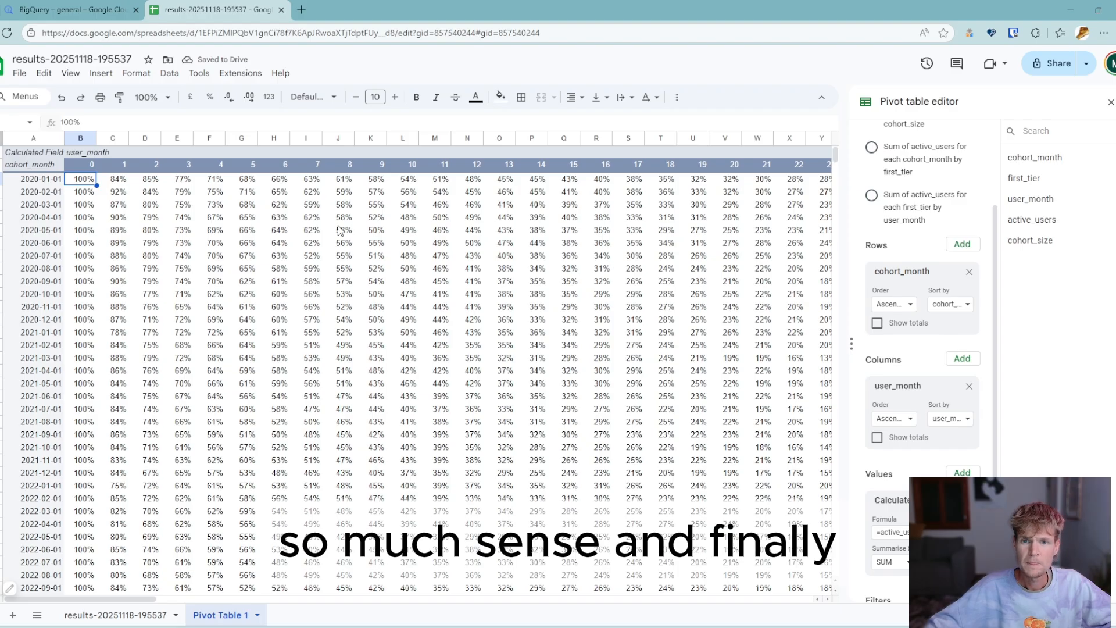
pyautogui.hotkey('shift', 'Down')
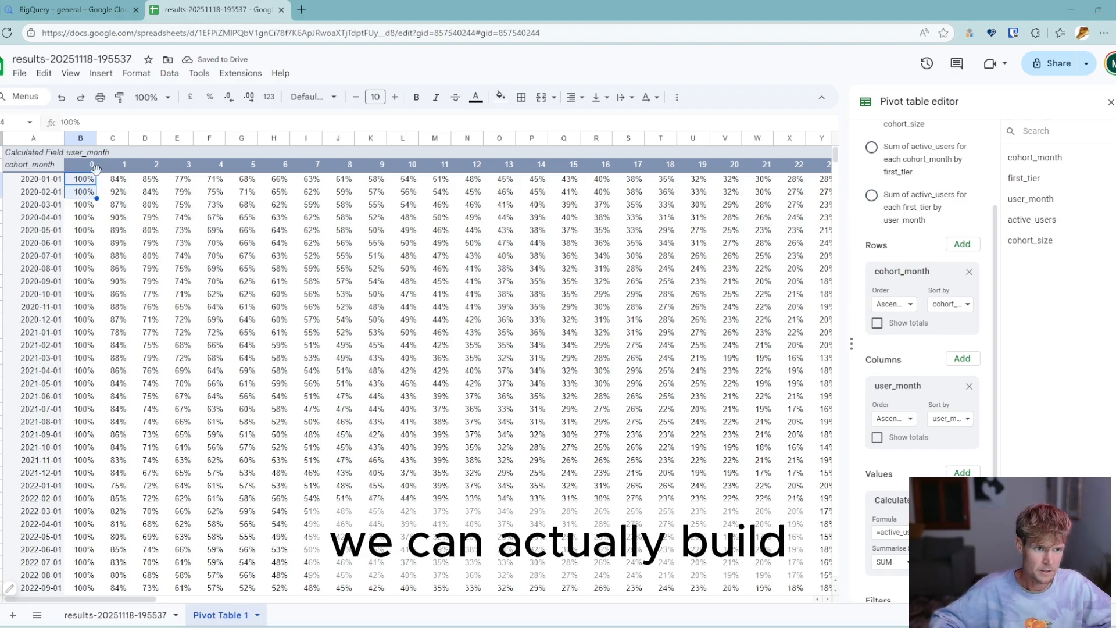
pyautogui.hotkey('shift', 'Right')
pyautogui.hotkey('shift', 'Right')
pyautogui.hotkey('shift', 'Right')
pyautogui.hotkey('shift', 'Right')
pyautogui.hotkey('shift', 'Right')
pyautogui.hotkey('shift', 'Right')
pyautogui.hotkey('ctrl', 'shift', 'Right')
pyautogui.hotkey('shift', 'Down')
pyautogui.hotkey('shift', 'Down')
pyautogui.hotkey('shift', 'Down')
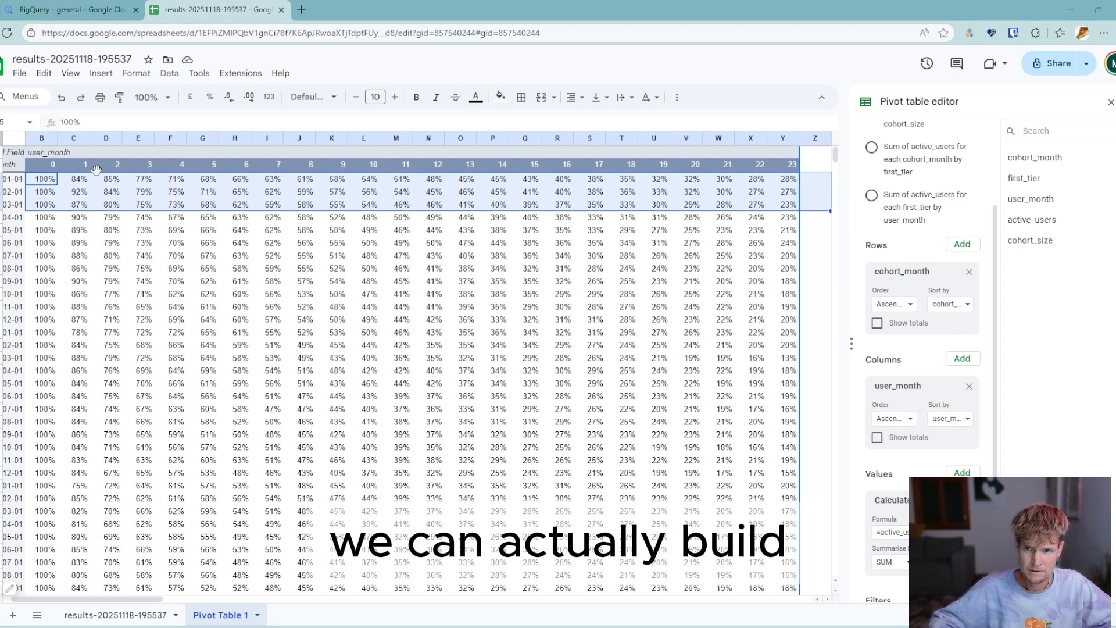
pyautogui.hotkey('ctrl', 'shift', 'Down')
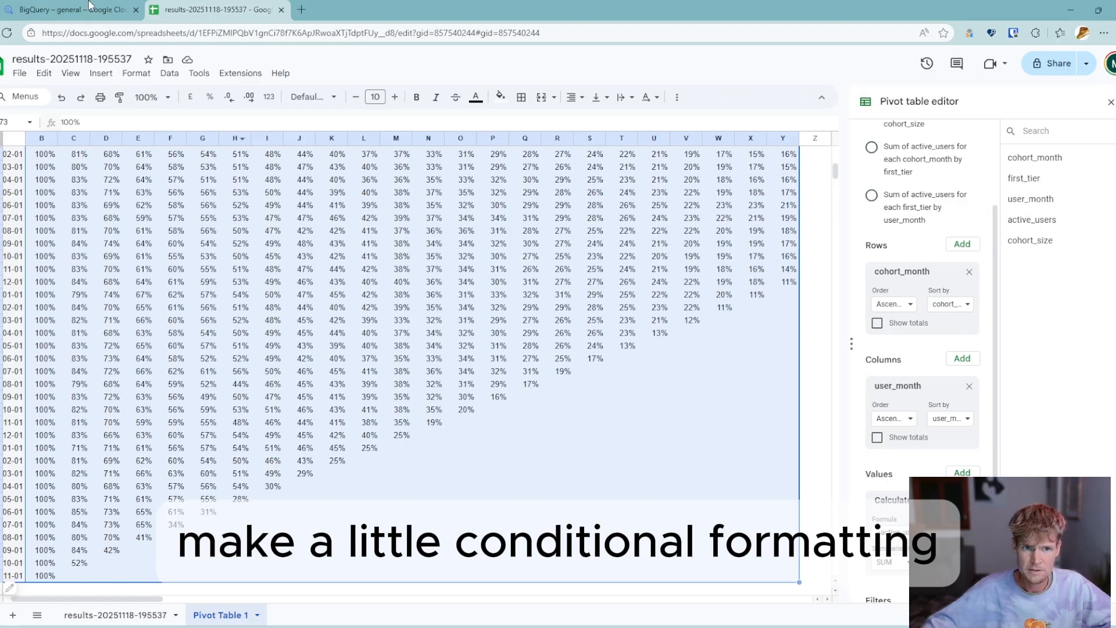
pyautogui.click(136, 73)
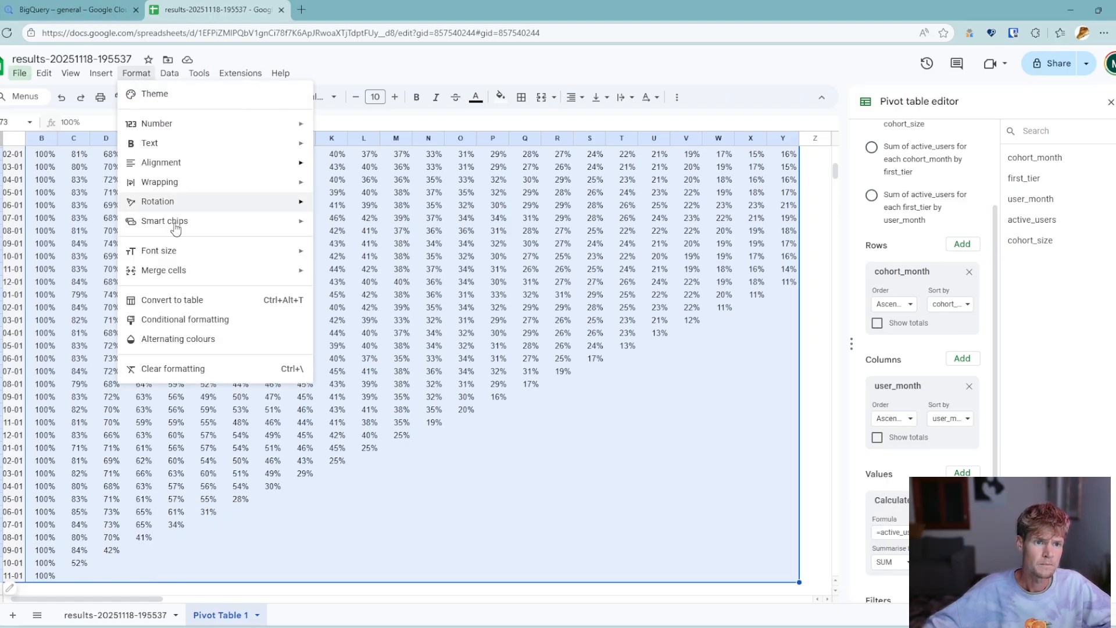
pyautogui.click(168, 325)
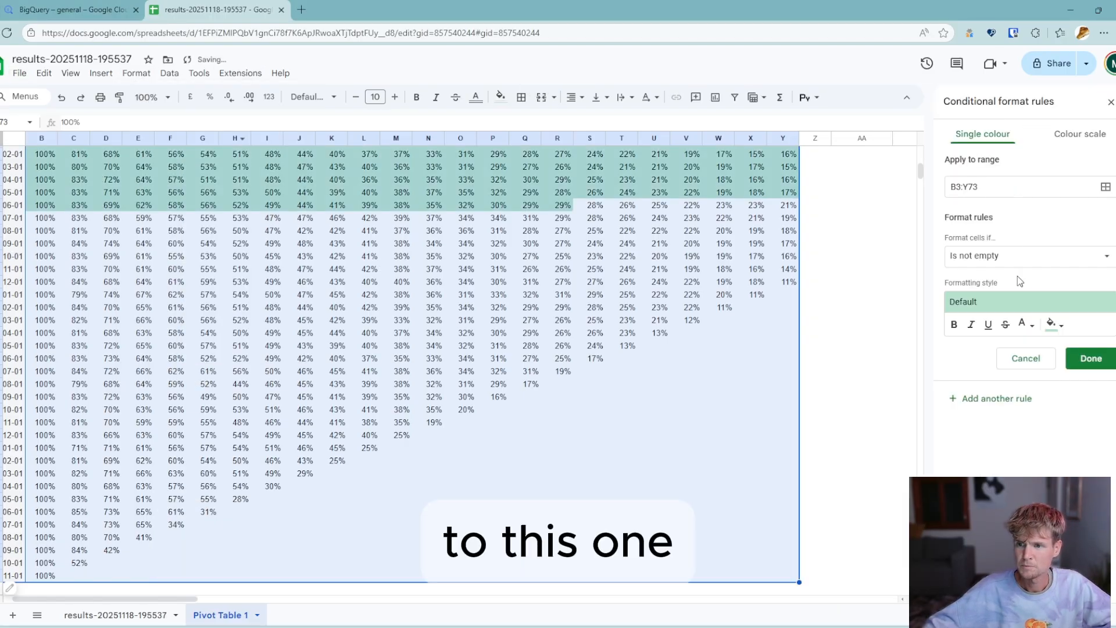
pyautogui.click(1071, 135)
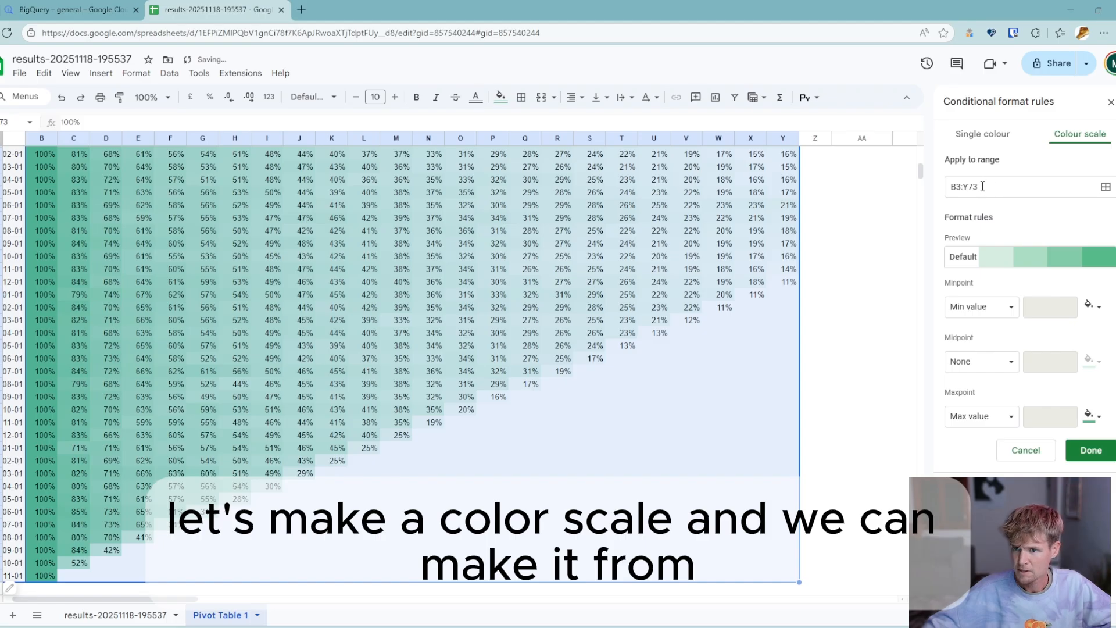
pyautogui.click(991, 265)
pyautogui.click(974, 355)
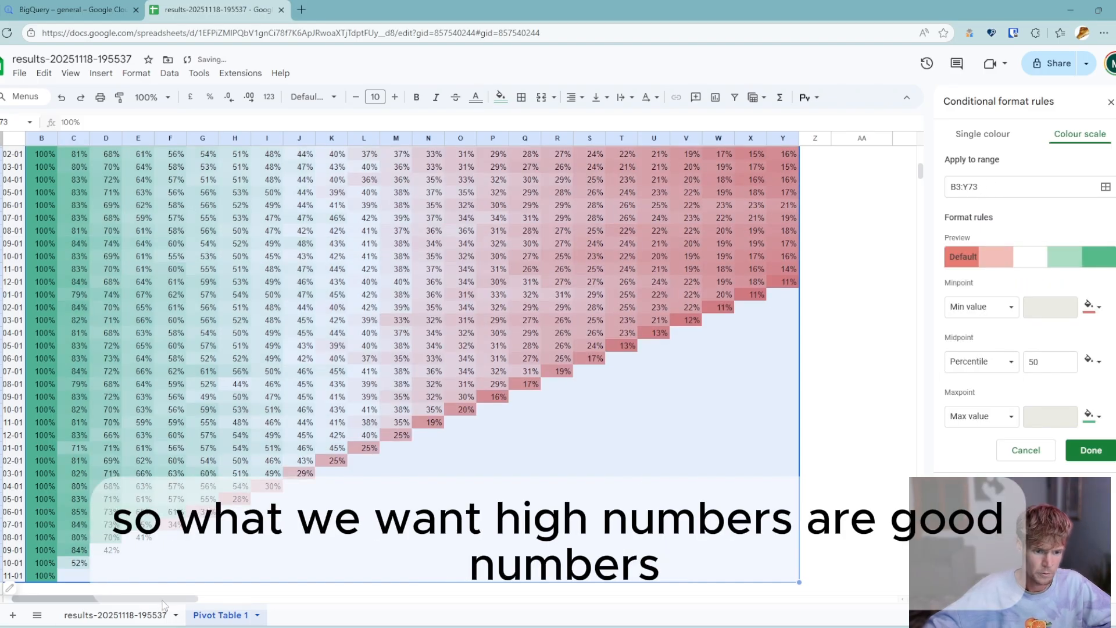
pyautogui.hscroll(-2, 135, 606)
pyautogui.scroll(10, 124, 406)
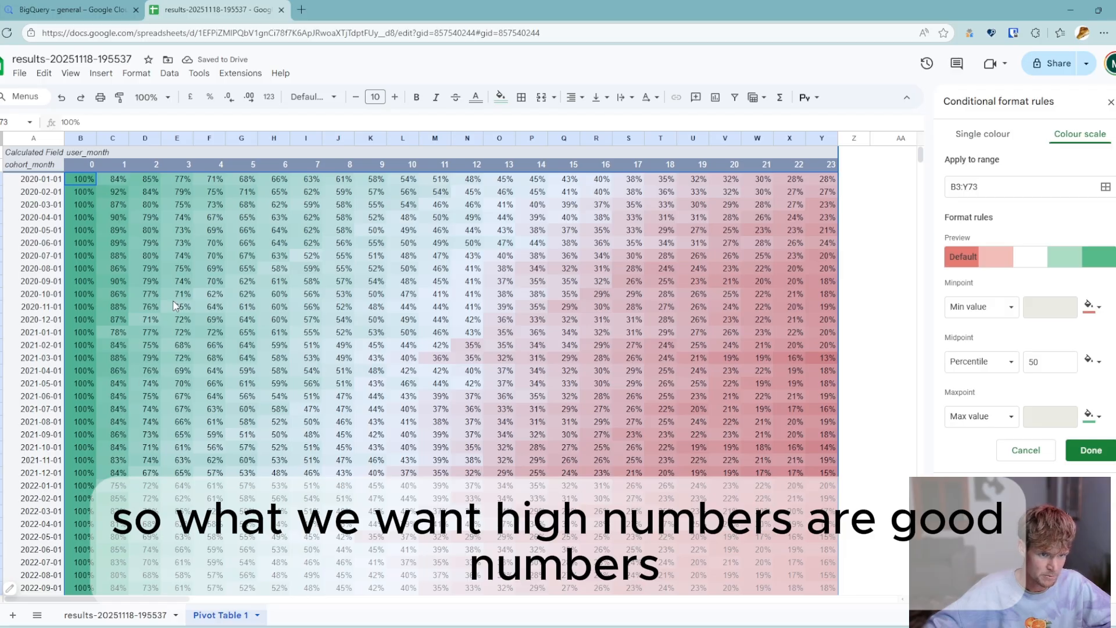
pyautogui.click(213, 273)
pyautogui.click(154, 215)
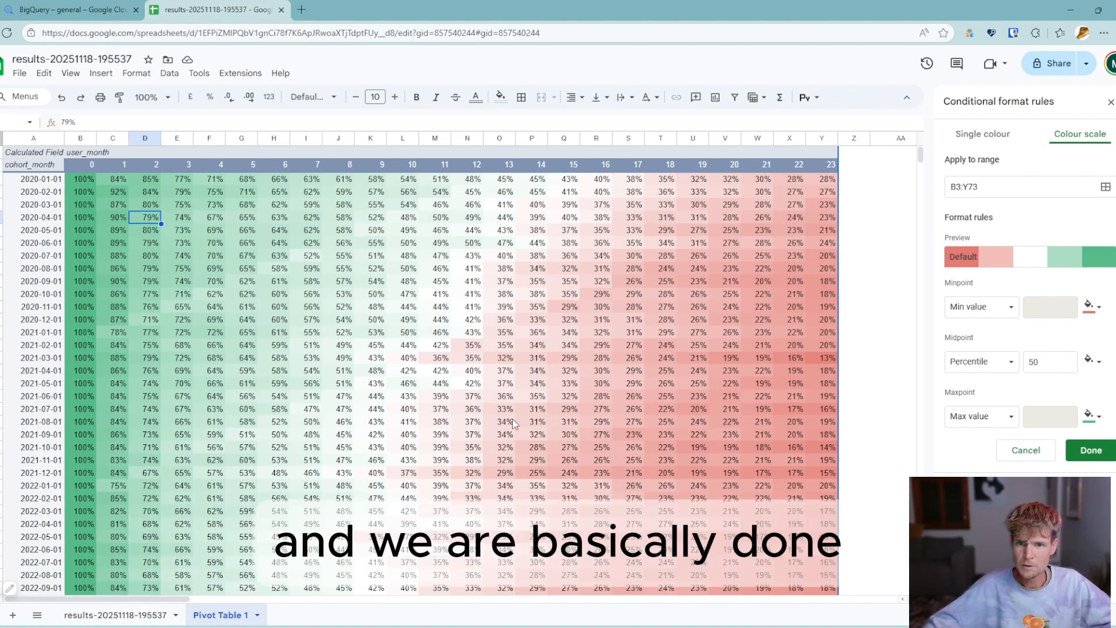
# - Examine the retention of the 2020-02-01 cohort in user months 3 and 12
pyautogui.click(139, 283)
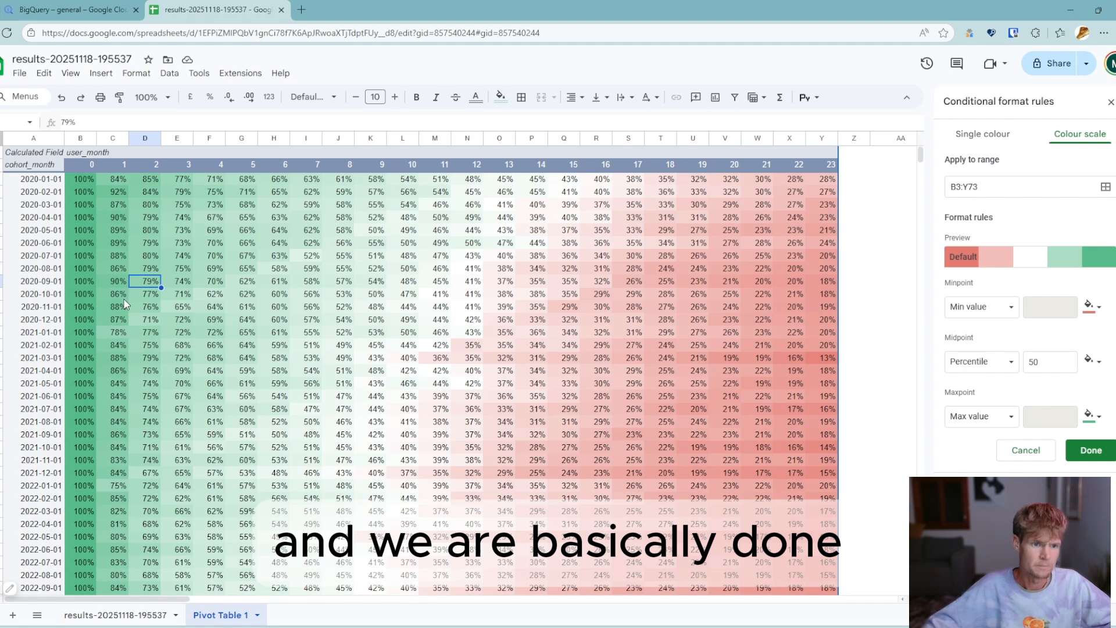
pyautogui.moveTo(116, 180); pyautogui.dragTo(118, 231)
pyautogui.click(179, 306)
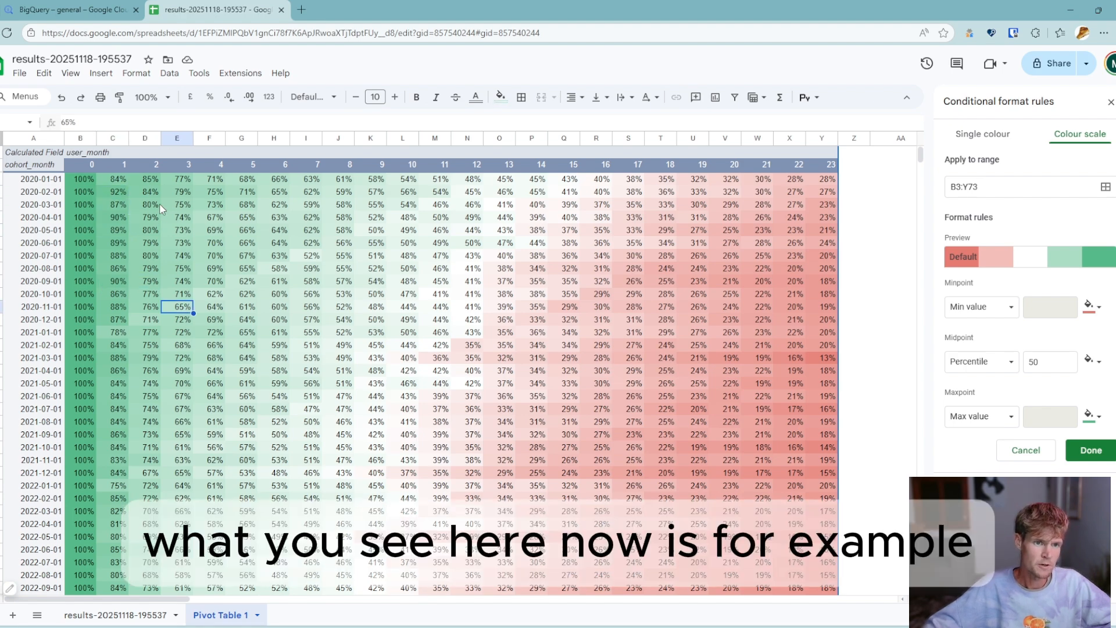
pyautogui.click(183, 166)
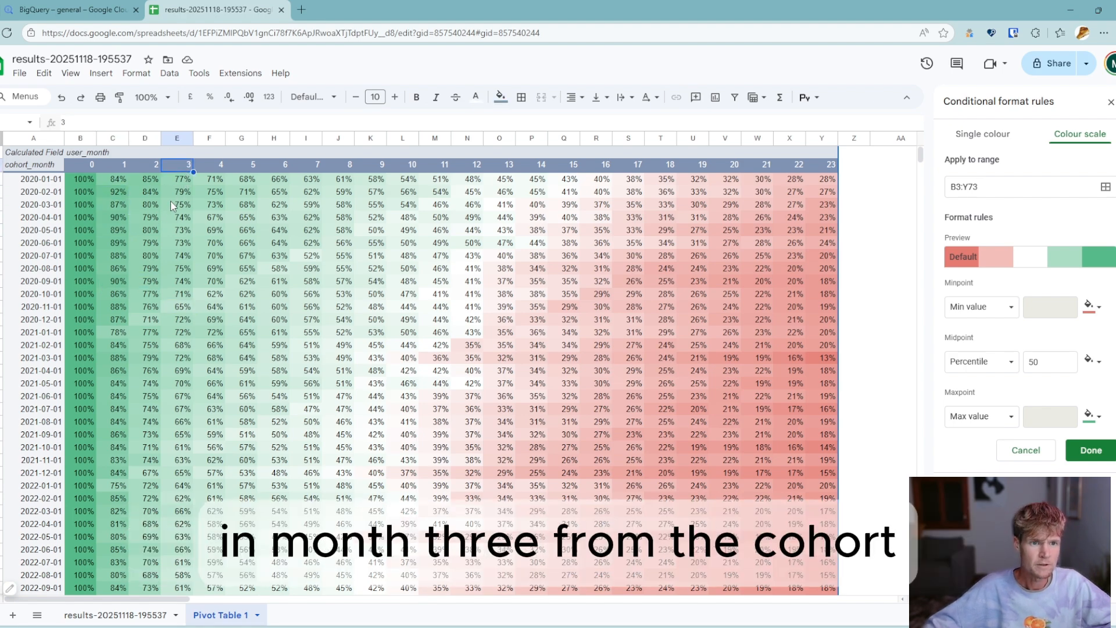
pyautogui.click(29, 192)
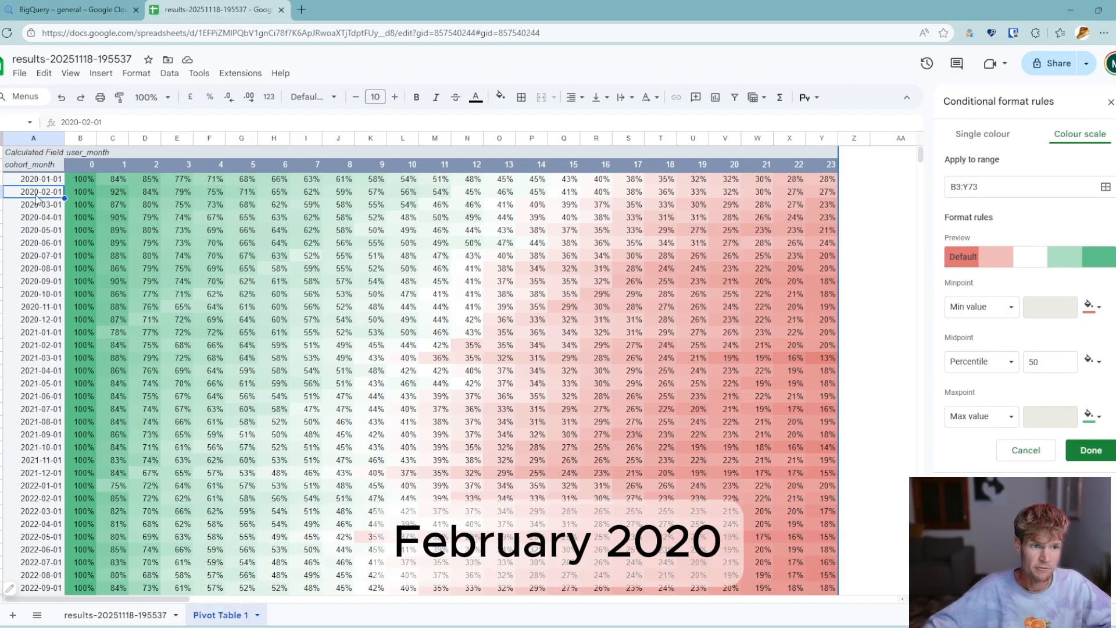
pyautogui.click(180, 194)
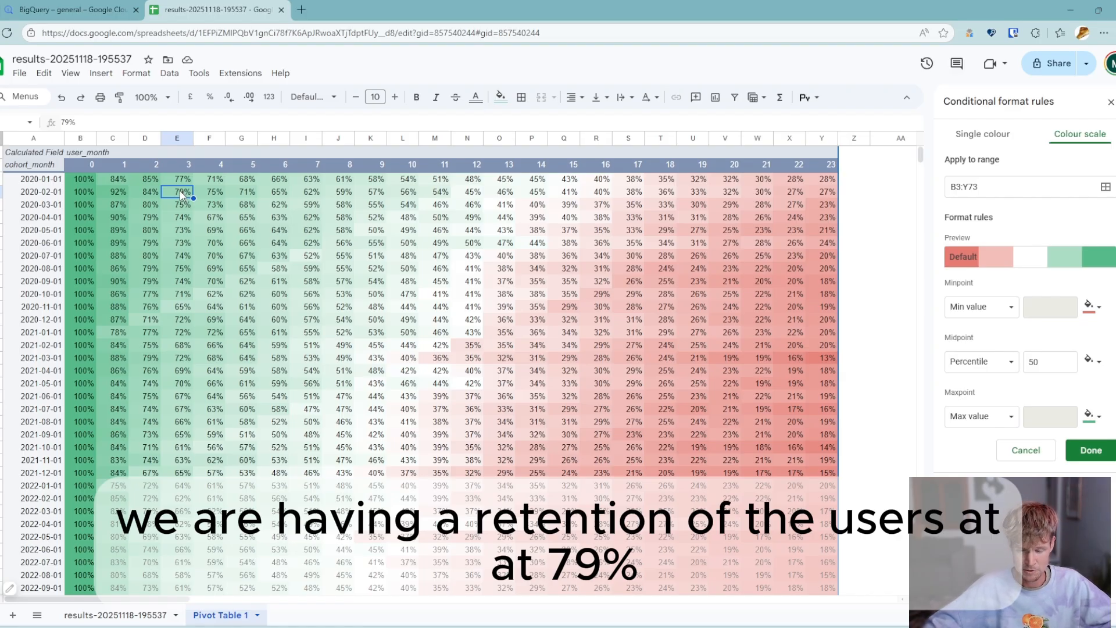
pyautogui.click(472, 194)
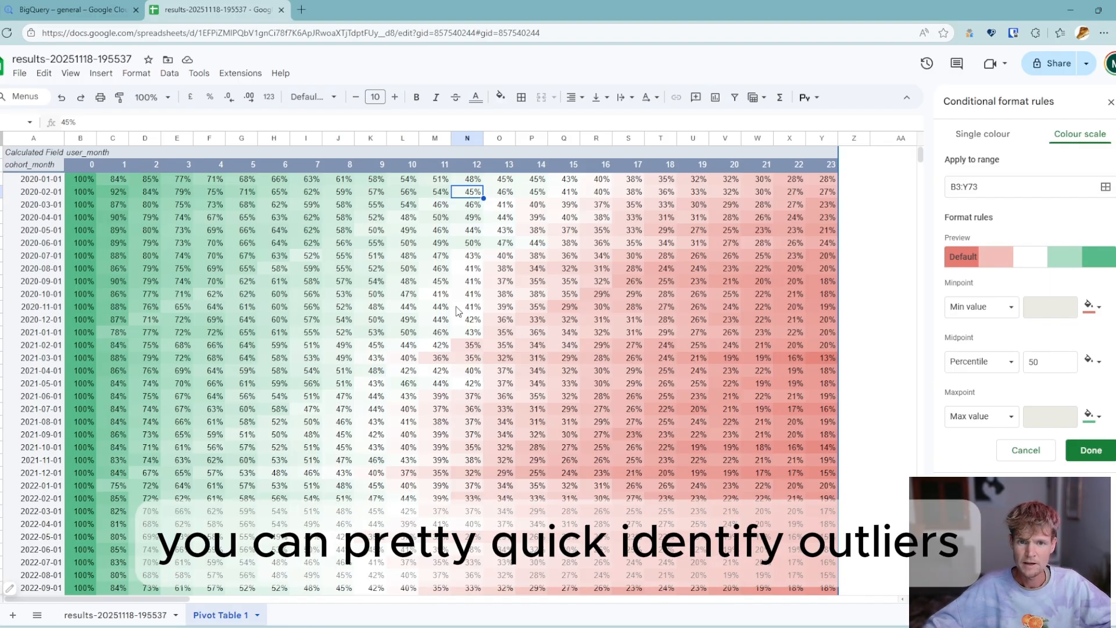
# - Inspect the first-month retention of the 2021-01-01 cohort and highlight its entire row
pyautogui.click(116, 334)
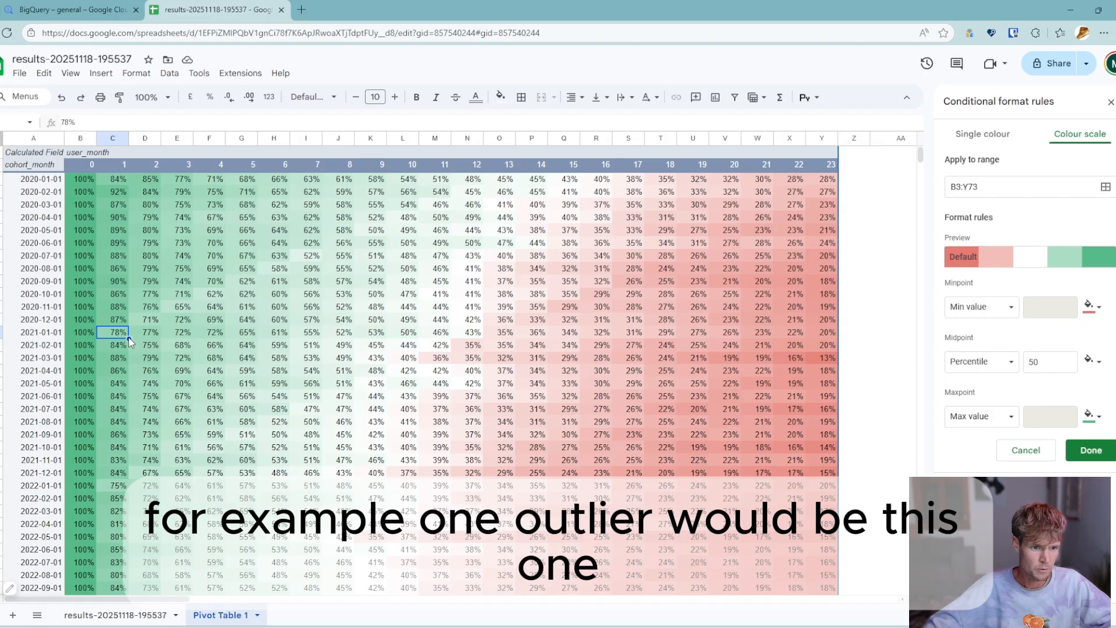
pyautogui.click(1, 332)
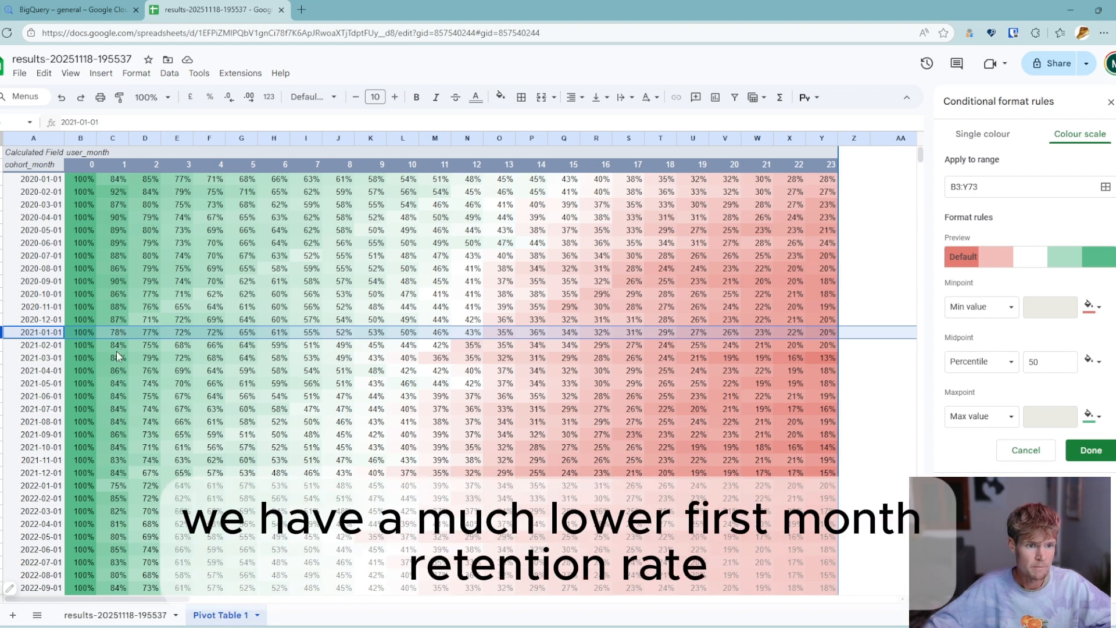
# - Compare the first-month retention of the 2021-01-01 cohort with that of the 2020-12-01 cohort
pyautogui.click(117, 333)
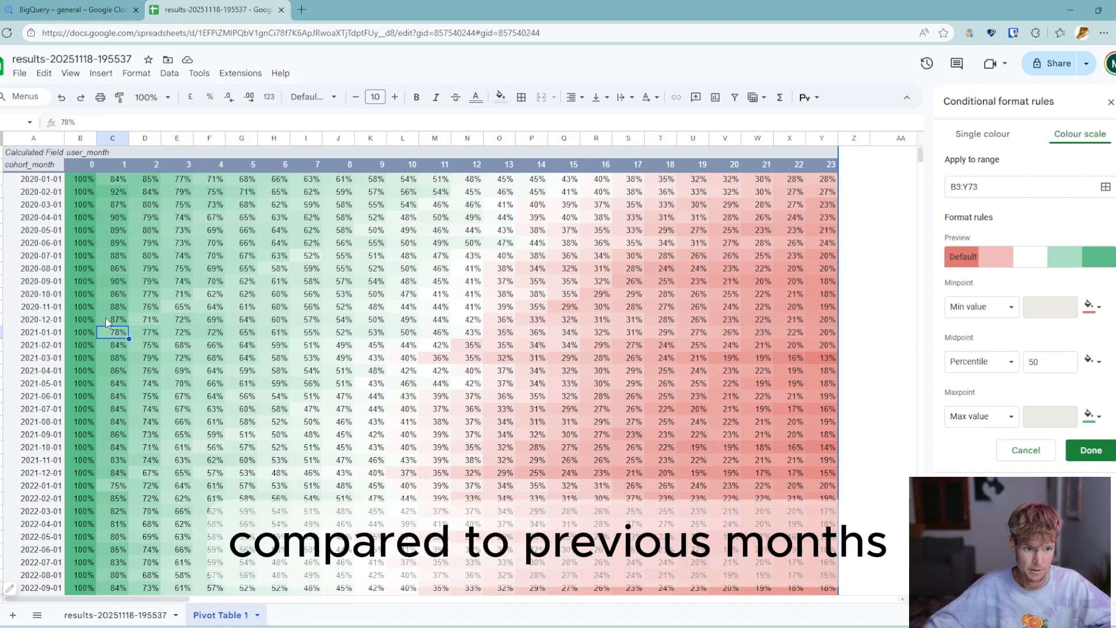
pyautogui.click(113, 321)
pyautogui.click(117, 336)
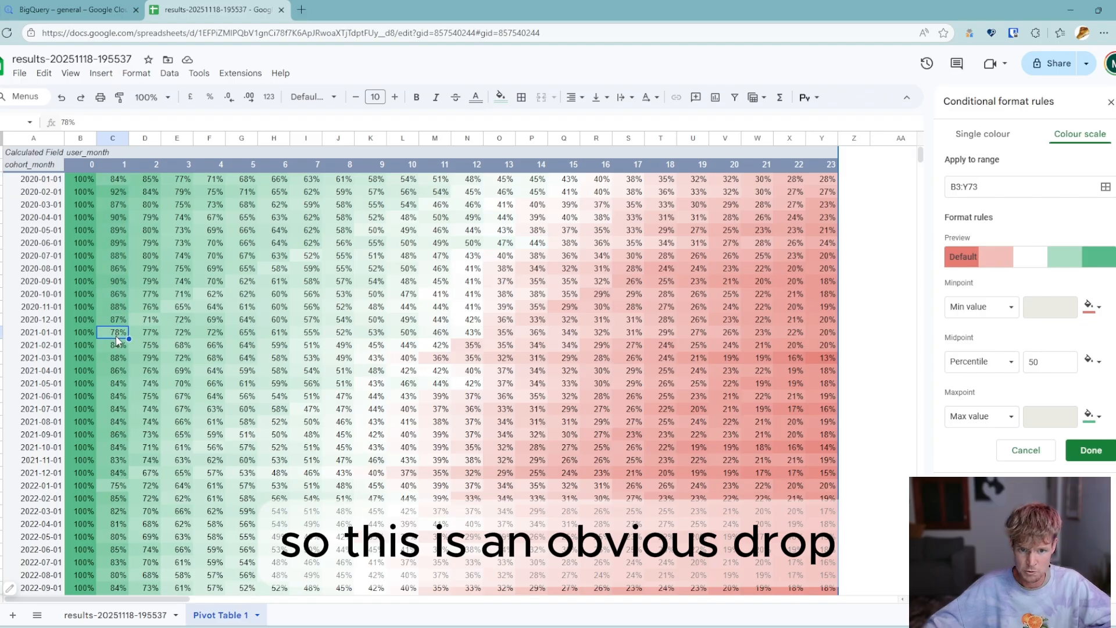
# - Inspect the first-month retention of the 2022-01-01 cohort and highlight its entire row
pyautogui.click(121, 486)
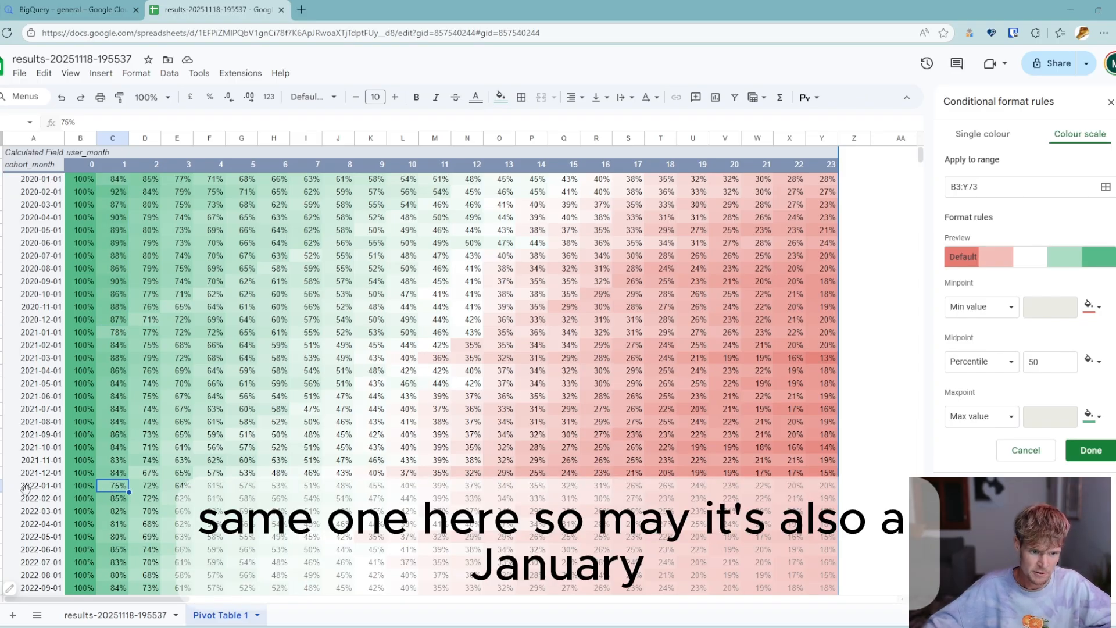
pyautogui.click(1, 485)
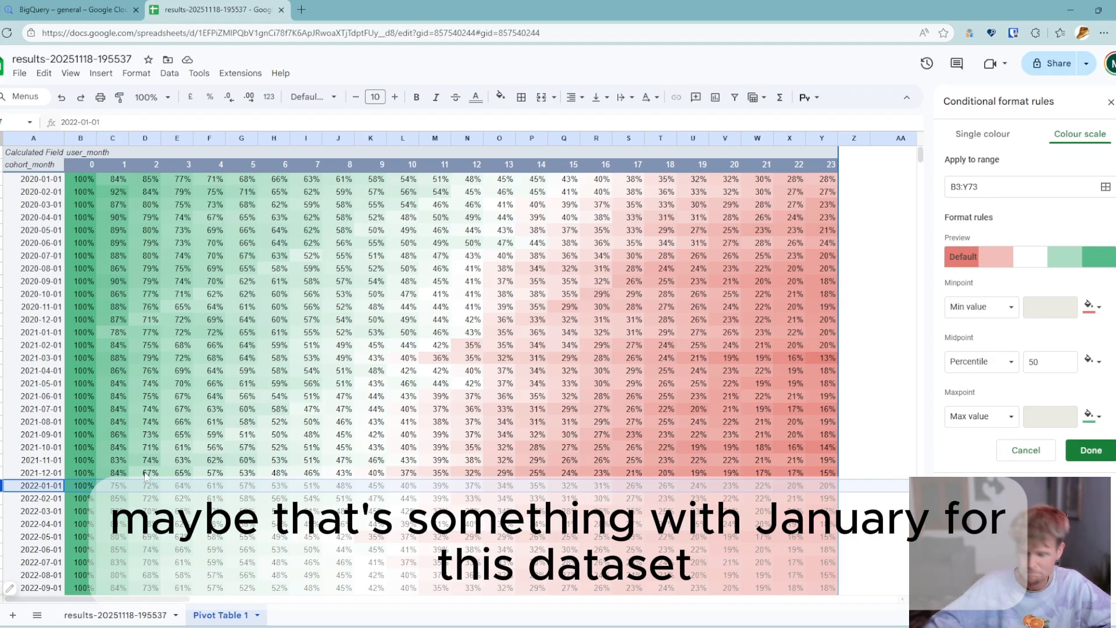
pyautogui.click(370, 372)
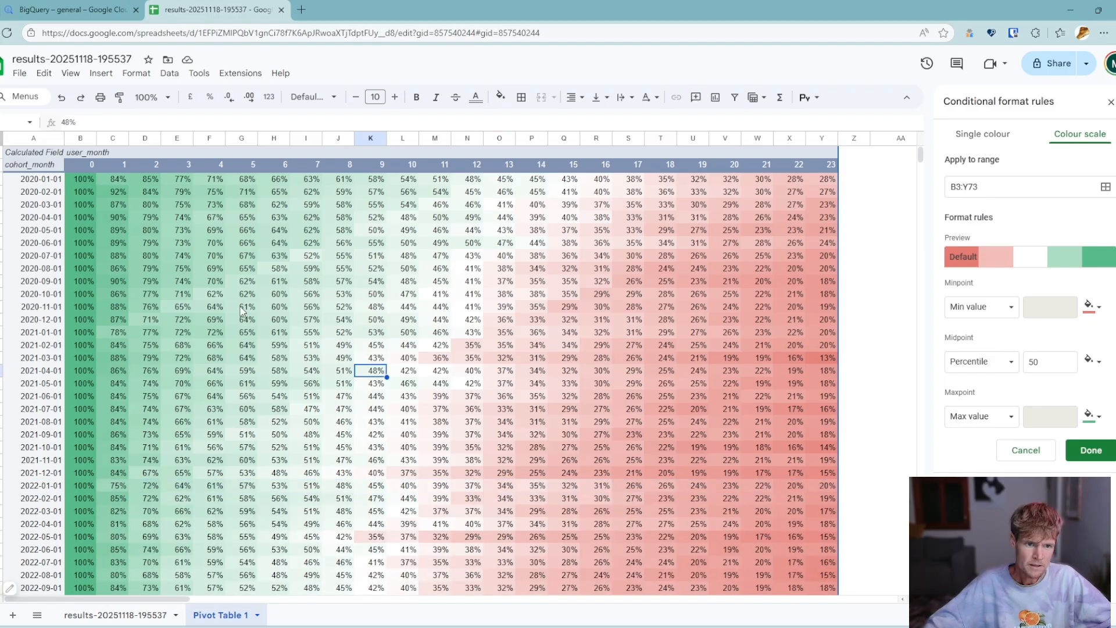
pyautogui.click(242, 295)
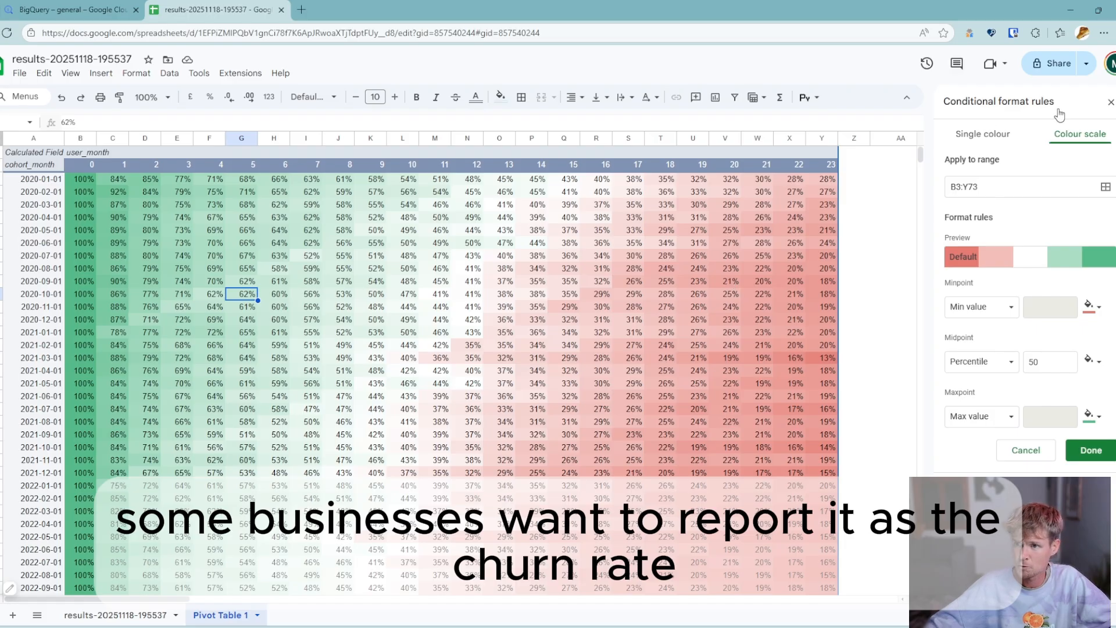
# - Close the conditional formatting rules and turn the pivot table's calculated field into a churn rate with =1-active_users/cohort_size
pyautogui.click(1111, 102)
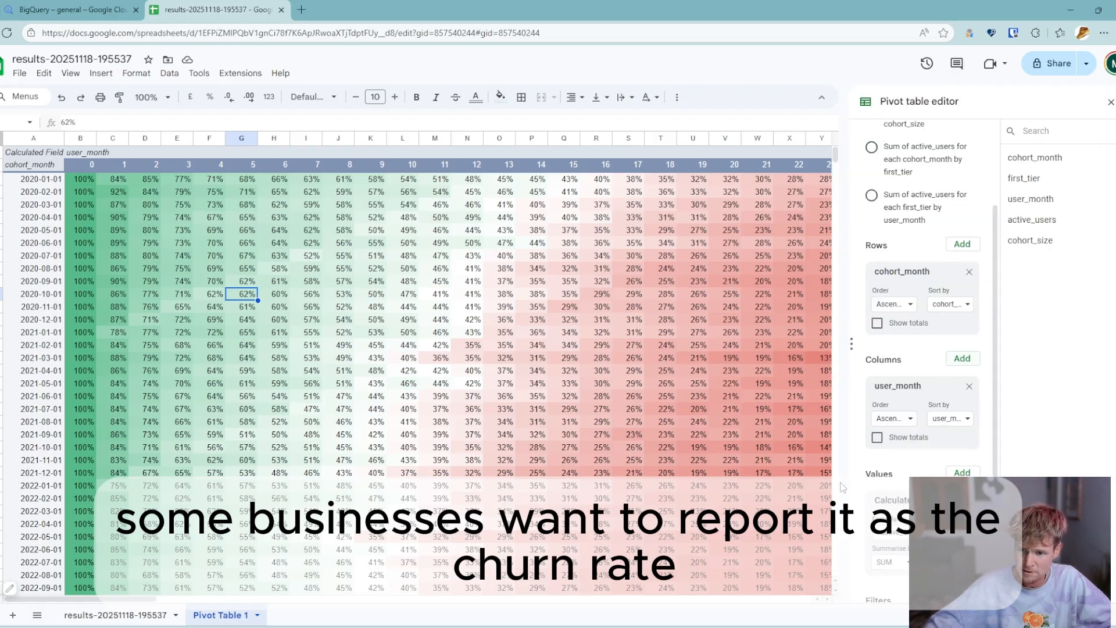
pyautogui.click(882, 533)
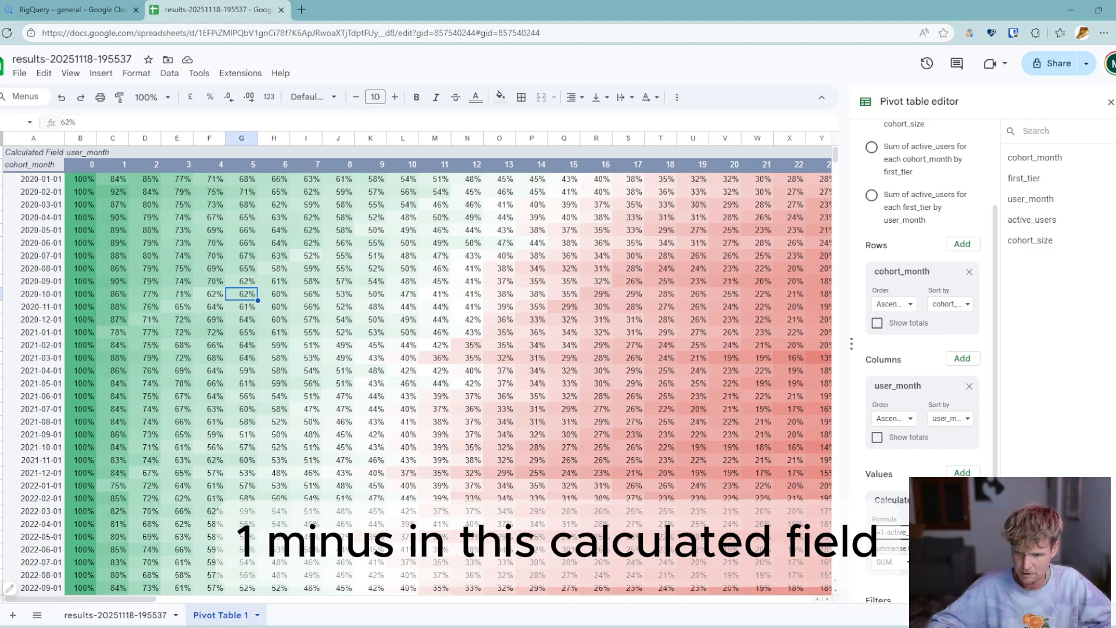
pyautogui.press('Return')
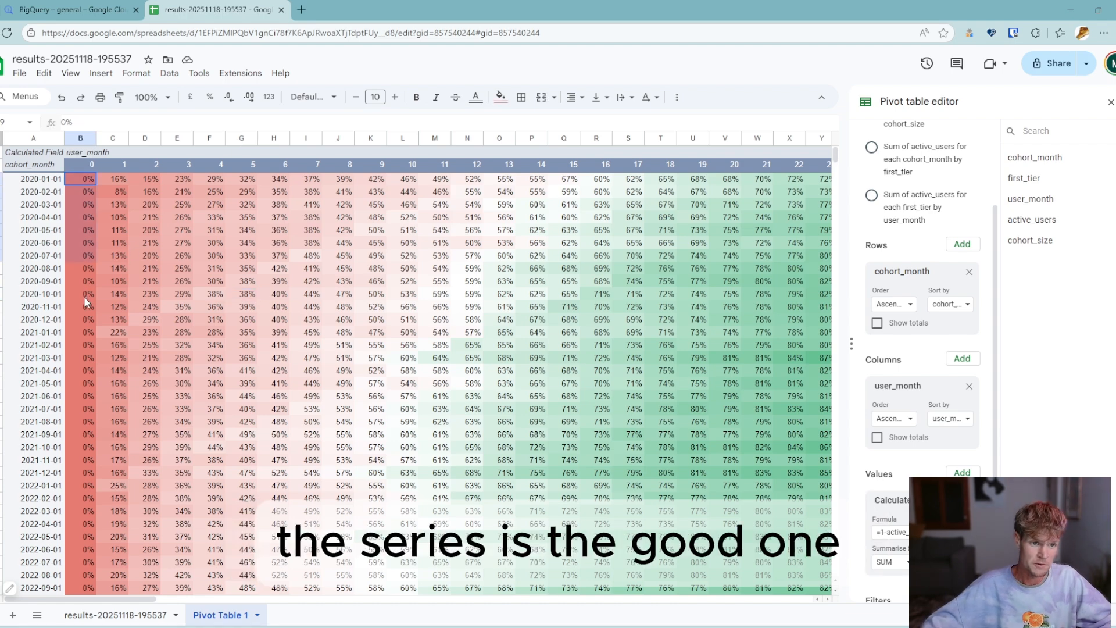
# - Examine how the colour scale represents the churn rates in the early and late user months
pyautogui.click(141, 298)
pyautogui.click(619, 305)
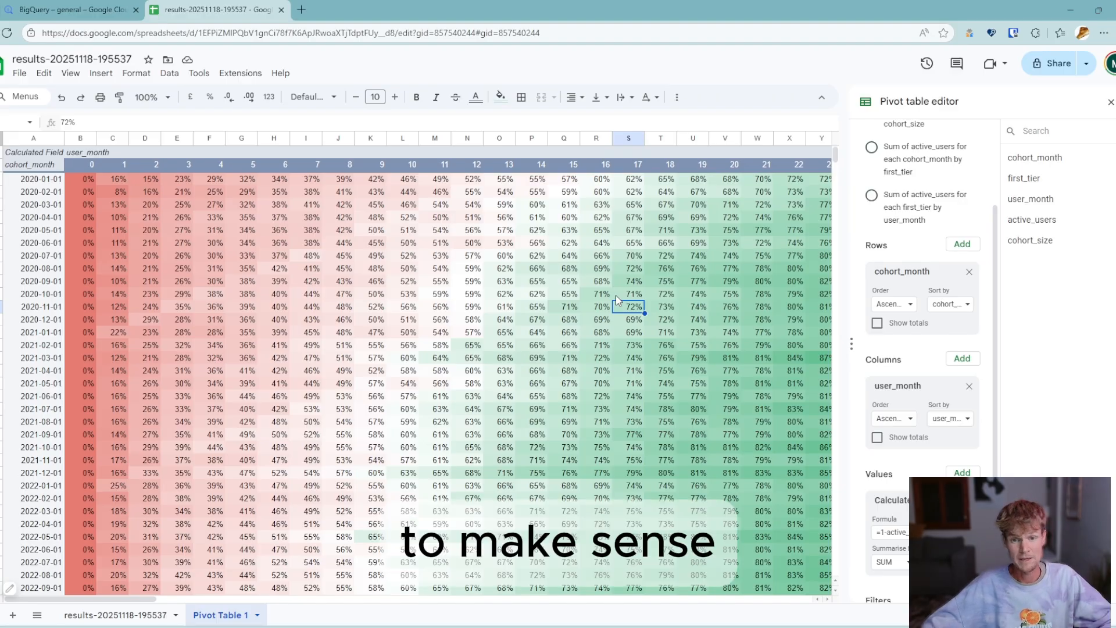
pyautogui.click(533, 397)
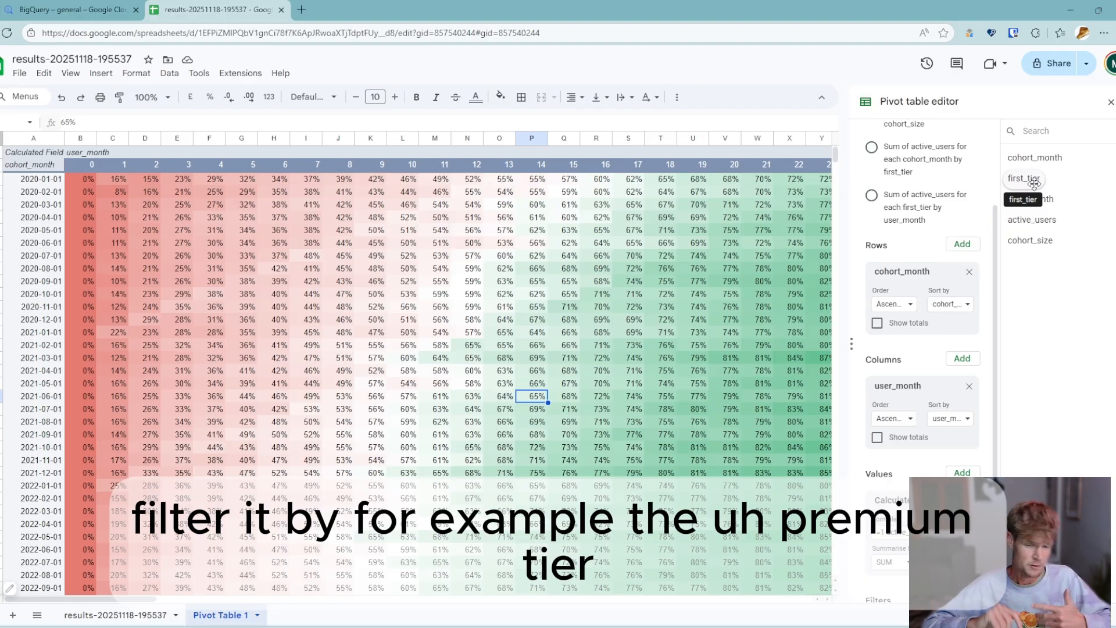
# - Add a first_tier filter to the pivot table and restrict it to the premium tier
pyautogui.scroll(-1, 889, 478)
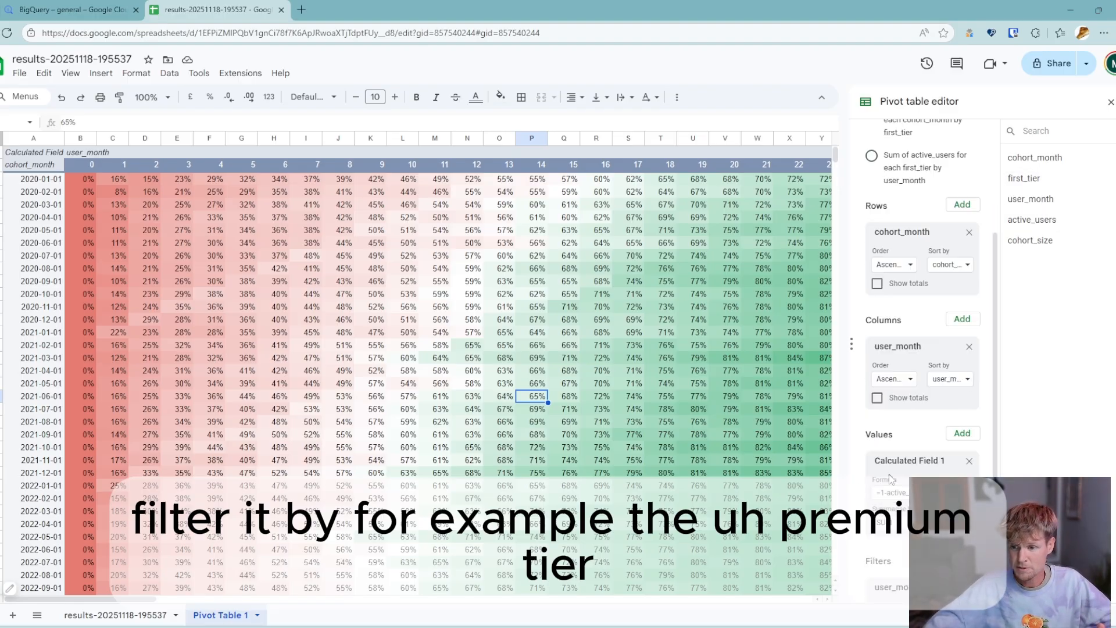
pyautogui.scroll(-1, 889, 478)
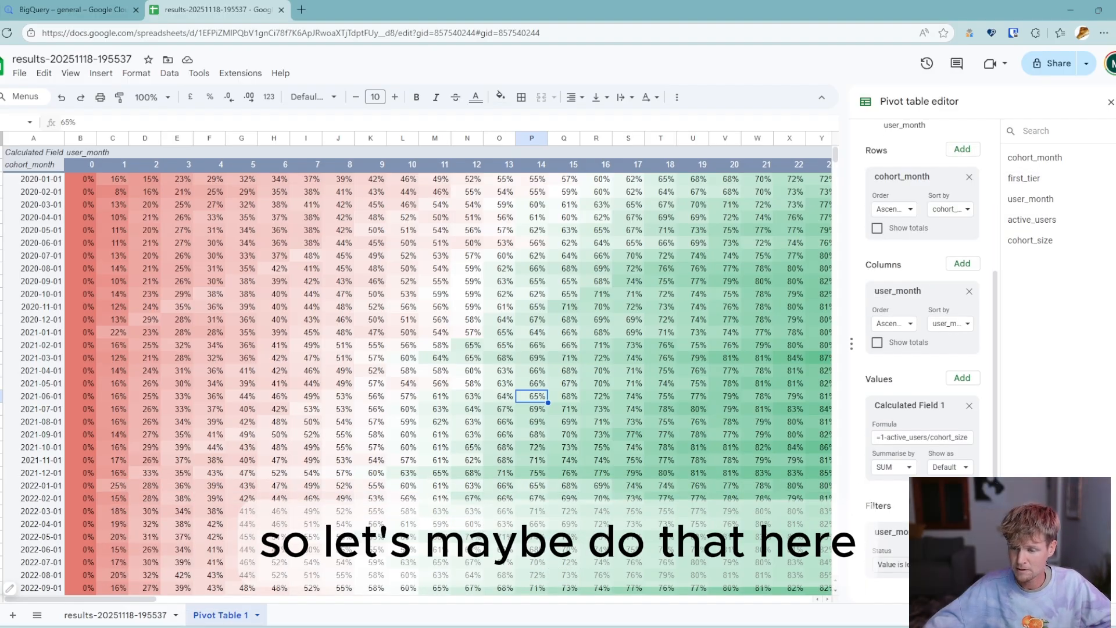
pyautogui.click(960, 545)
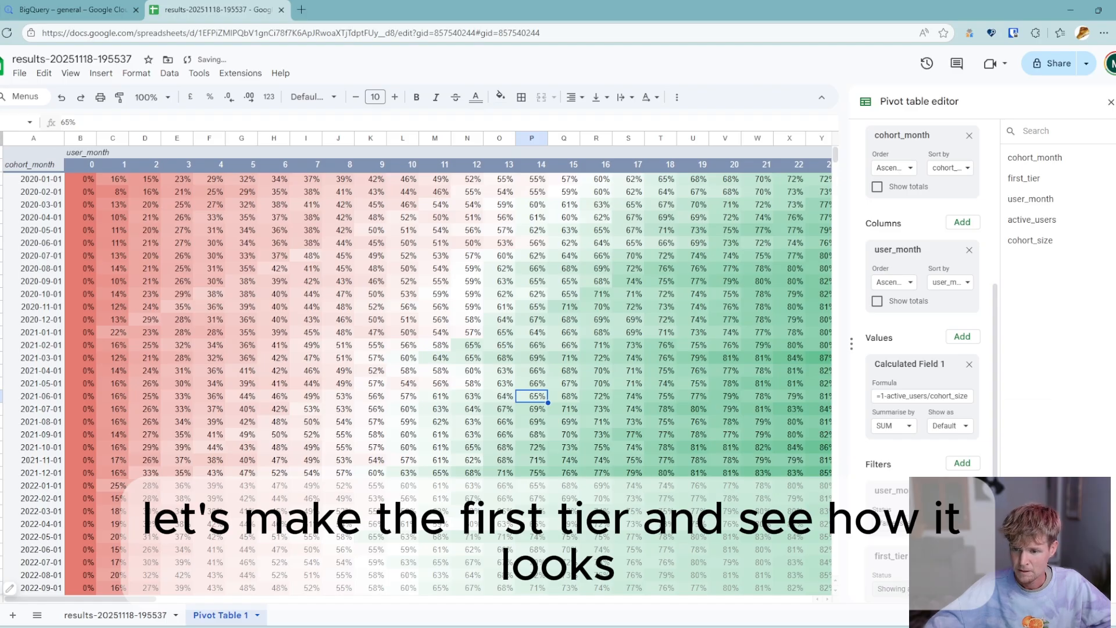
pyautogui.click(941, 589)
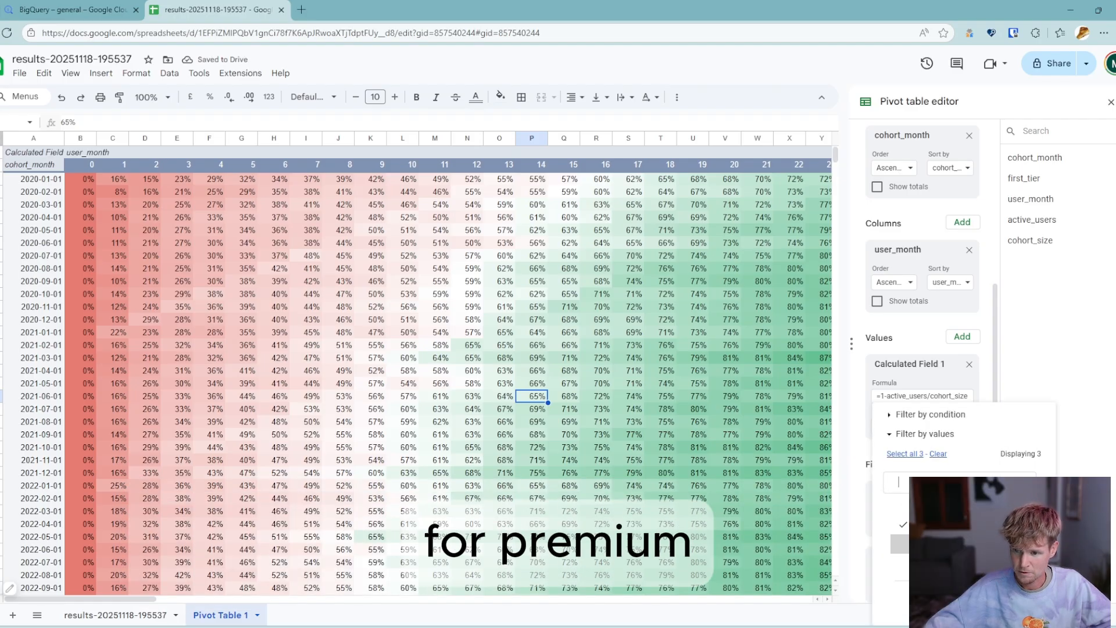
pyautogui.click(1024, 603)
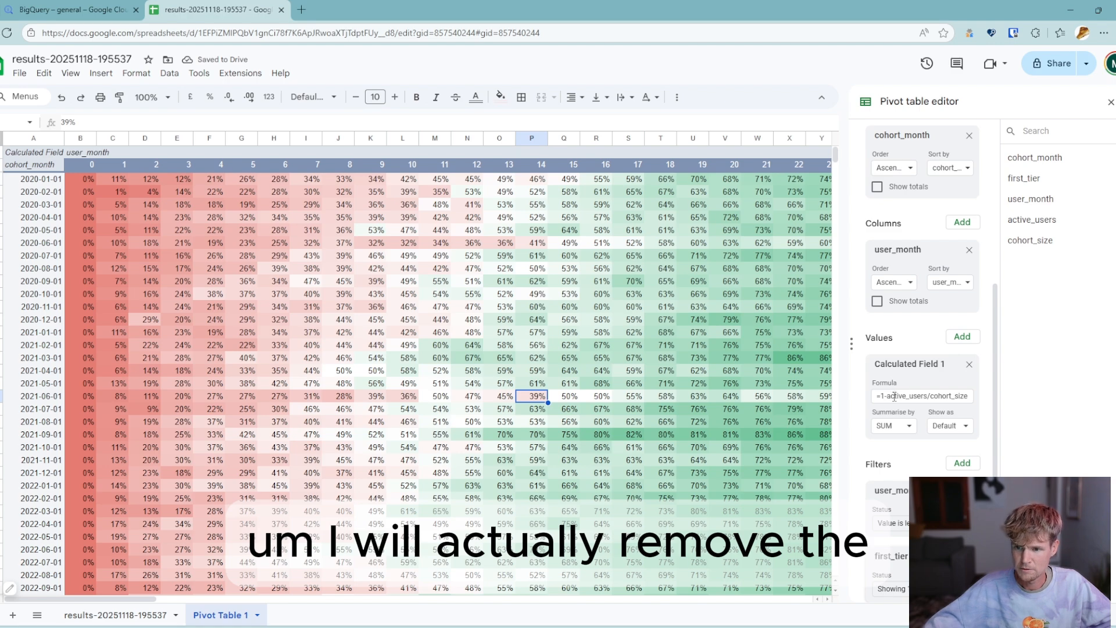
# - Change the calculated field back to retention with =active_users/cohort_size and examine the cohorts' first-month retention
pyautogui.click(888, 396)
pyautogui.press('BackSpace')
pyautogui.press('BackSpace')
pyautogui.press('Return')
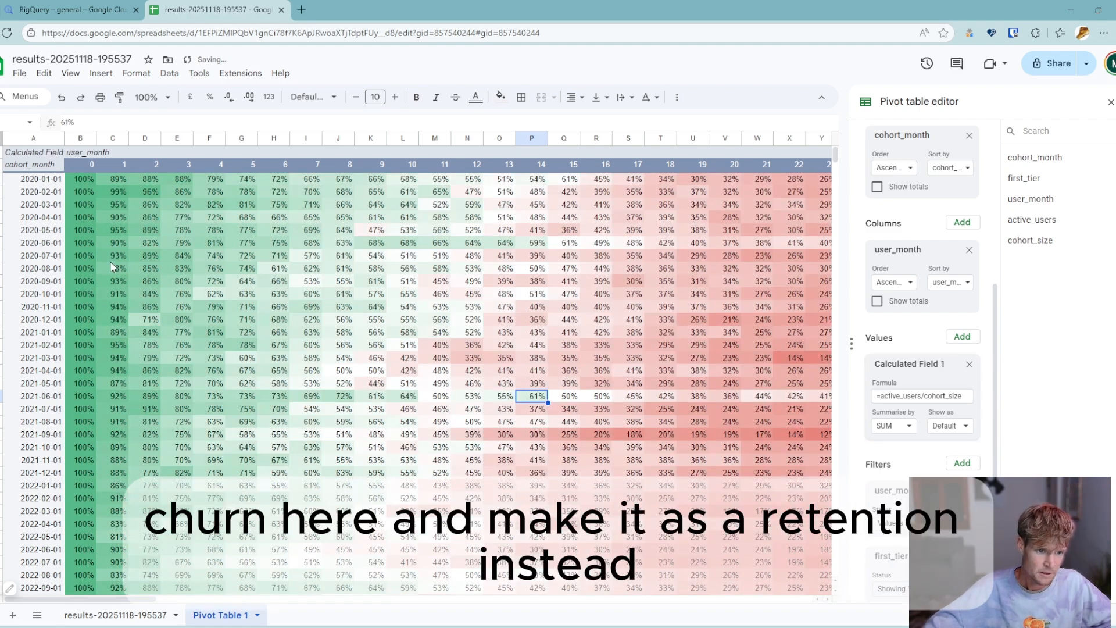
pyautogui.click(114, 179)
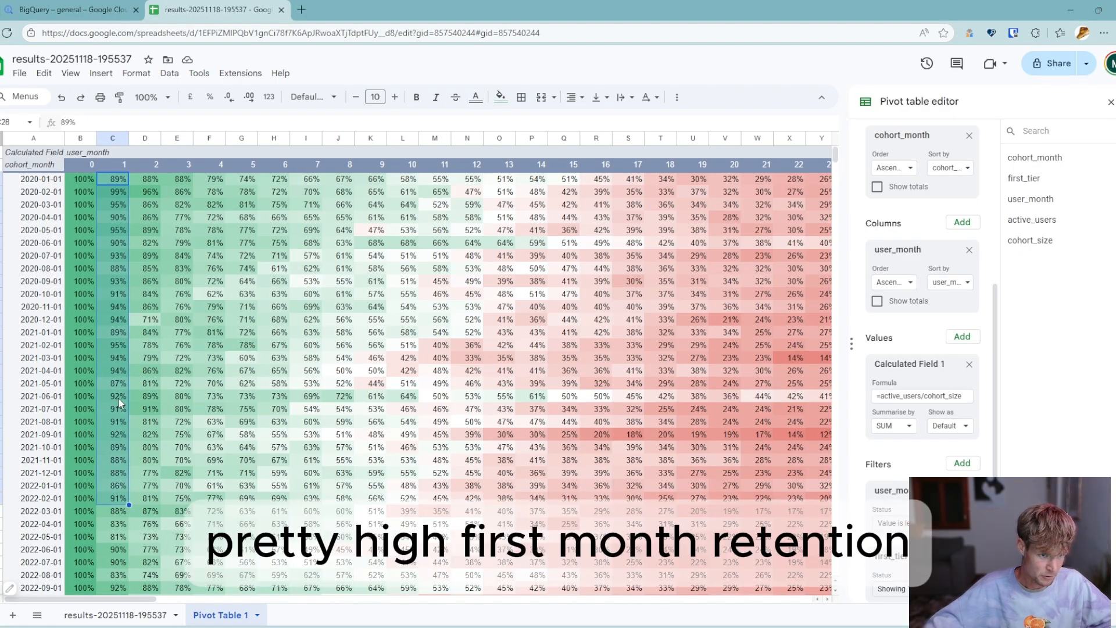
pyautogui.click(116, 358)
# - Switch the first_tier filter to a different tier and inspect first-month retention of the 2020 cohorts and the 2021-01-01 cohort
pyautogui.scroll(-1, 929, 546)
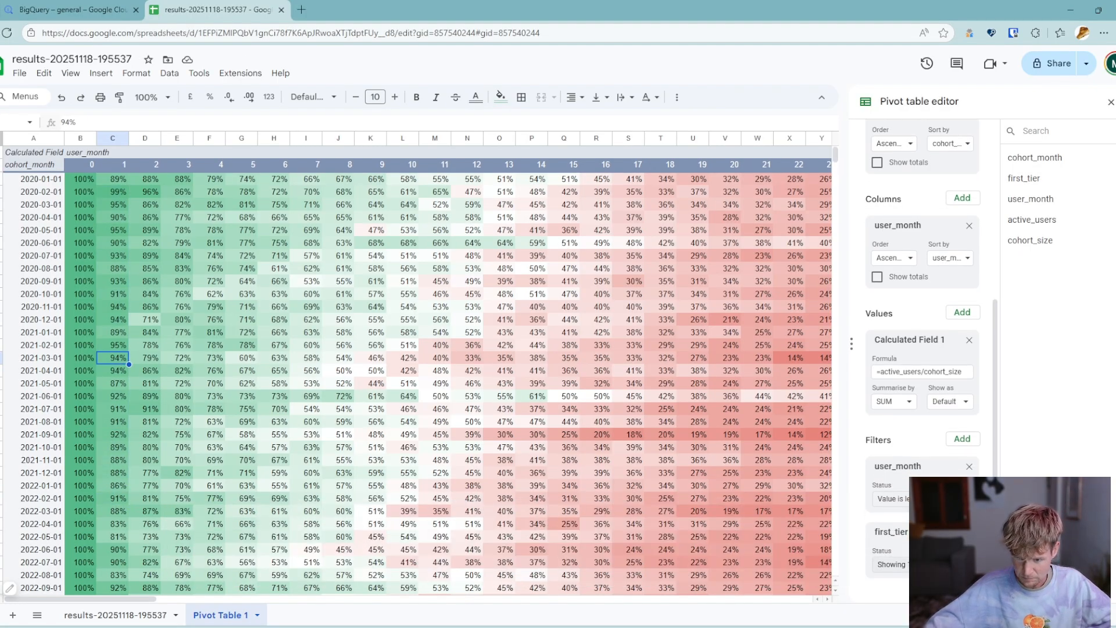
pyautogui.click(928, 565)
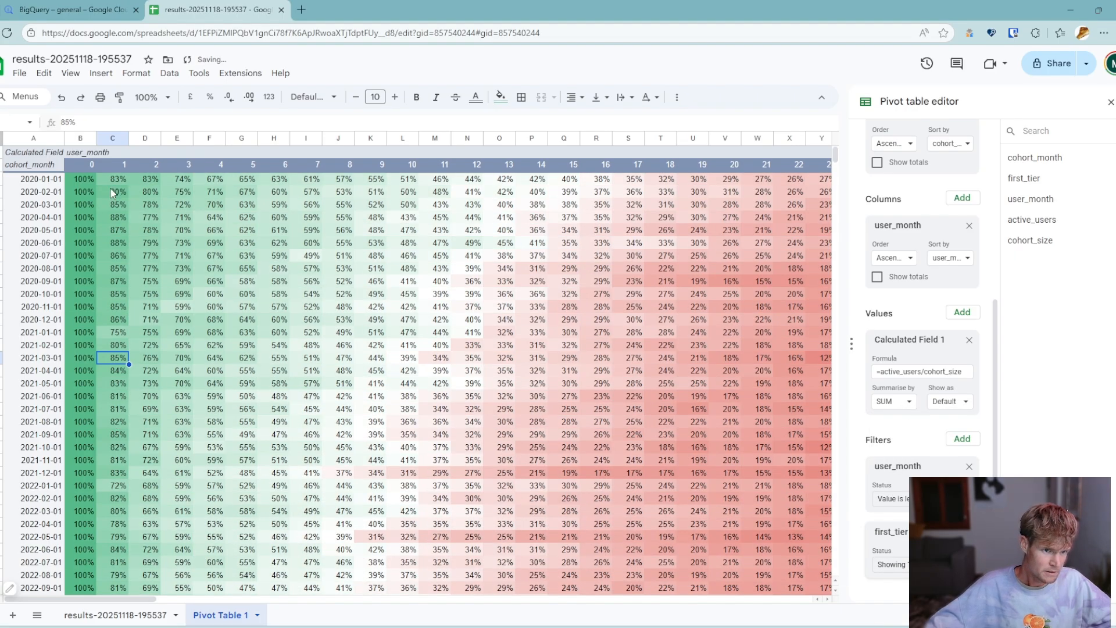
pyautogui.moveTo(113, 179); pyautogui.dragTo(112, 269)
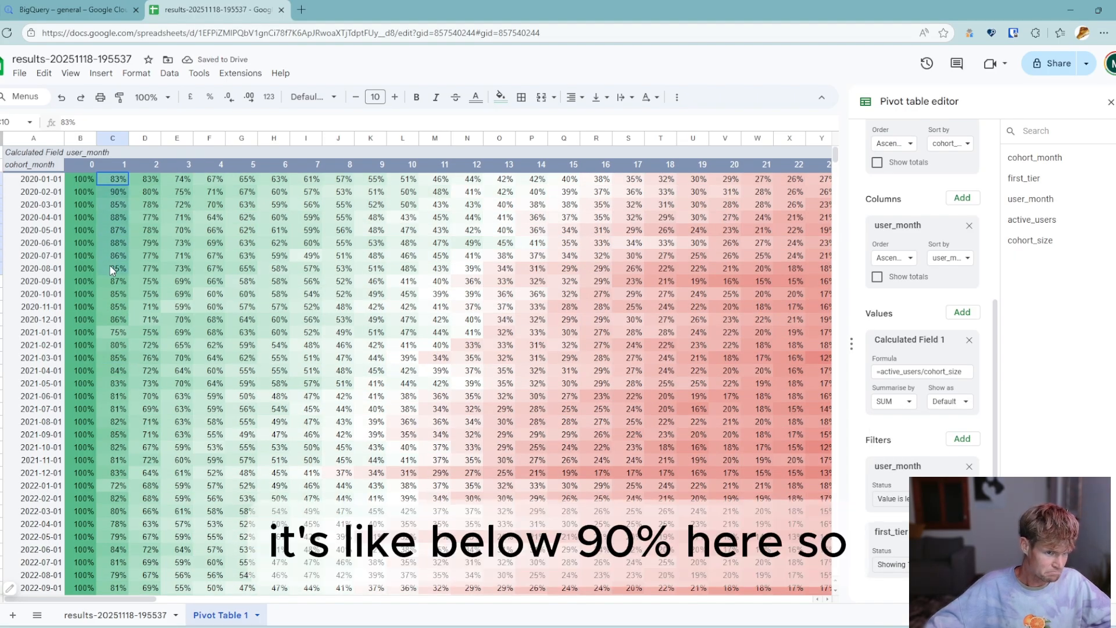
pyautogui.click(111, 332)
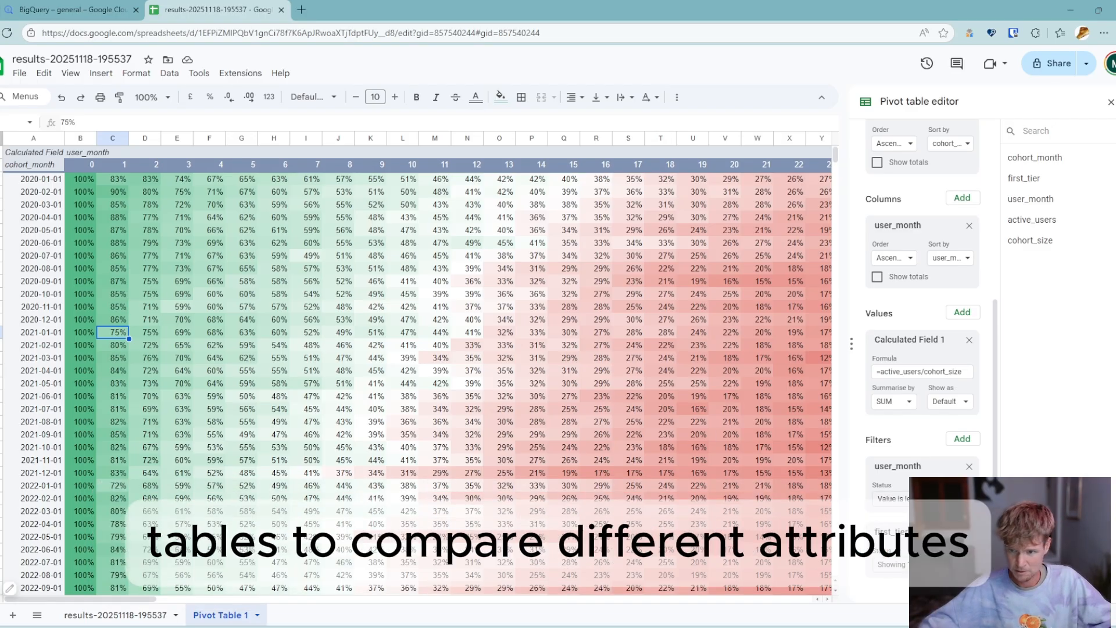
pyautogui.click(380, 296)
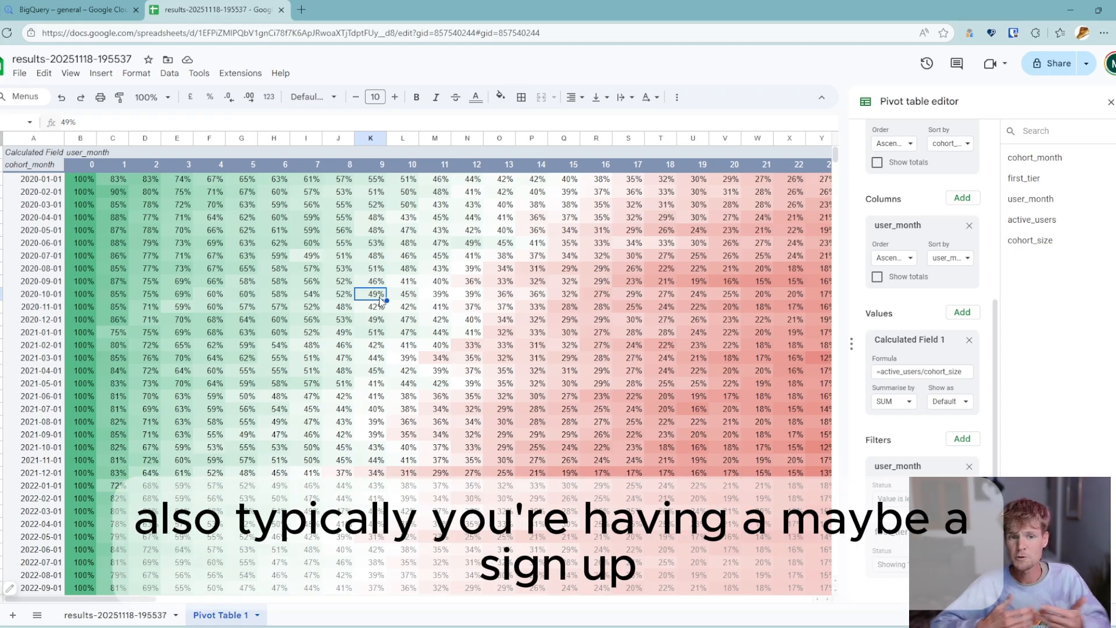